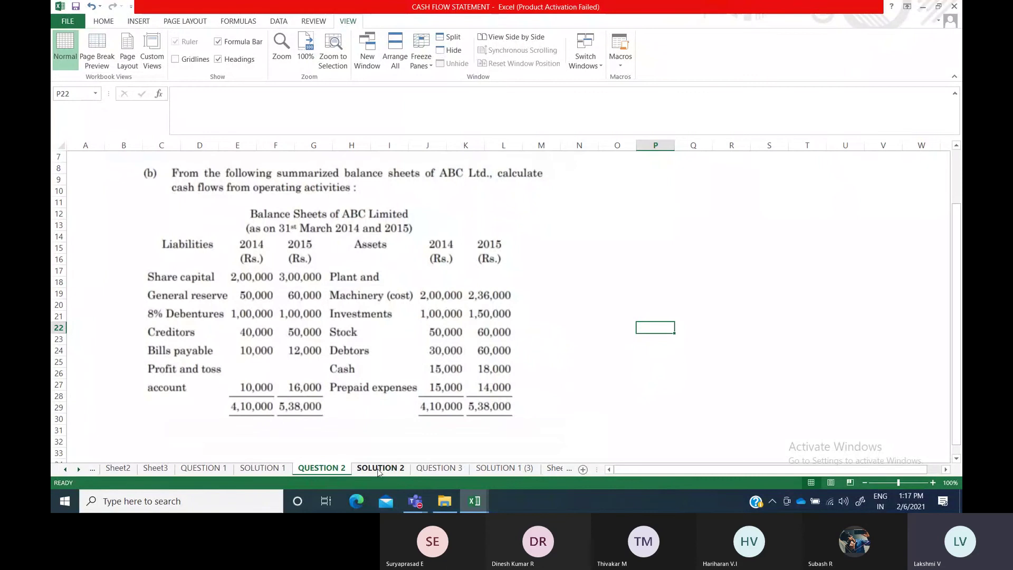
Look over the cash flow statement of ABC Ltd on the SOLUTION 2 sheet
click(380, 469)
scroll(185, 416, up, 5)
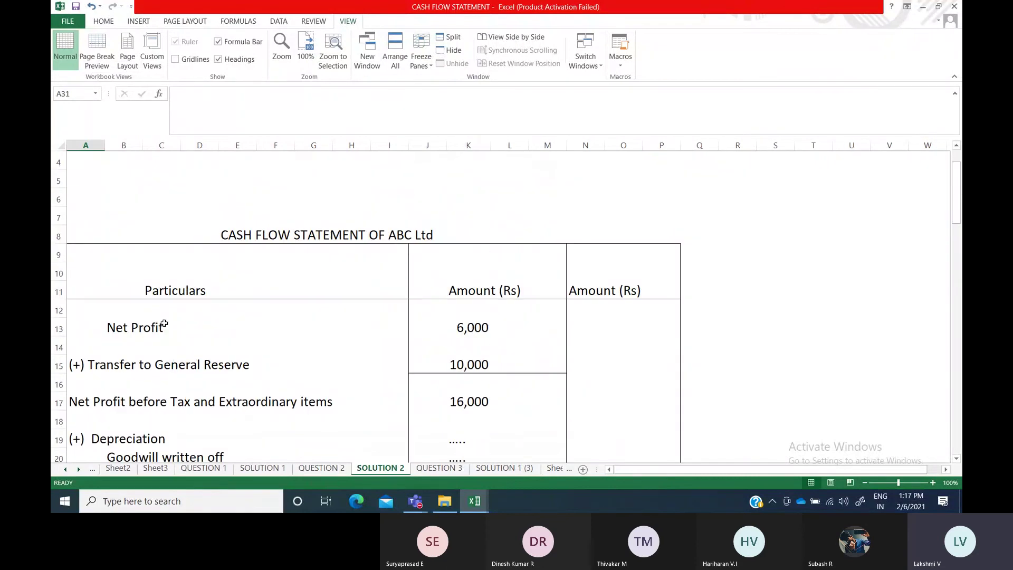
click(153, 327)
scroll(160, 385, down, 1)
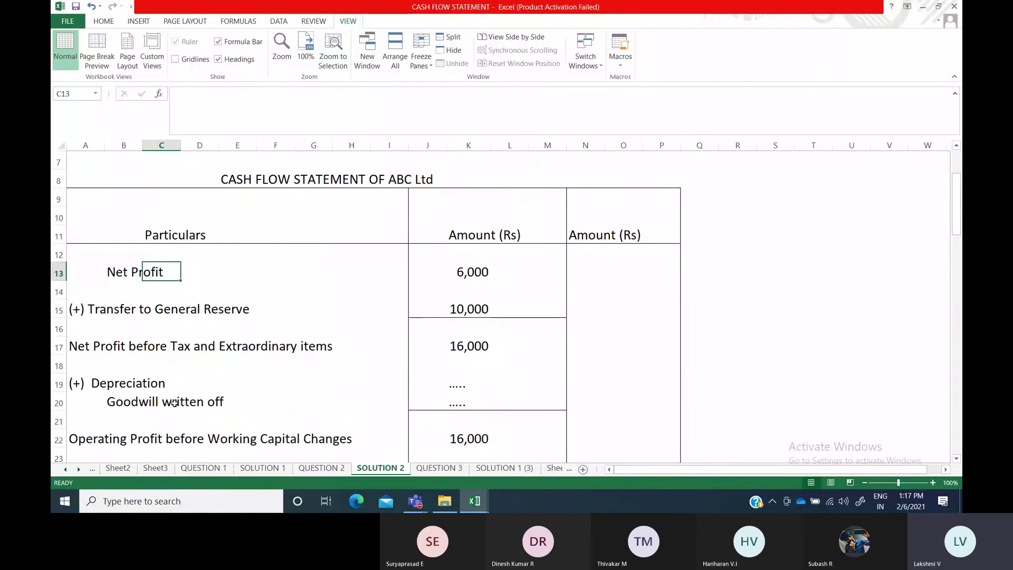
scroll(175, 403, down, 1)
scroll(175, 403, down, 3)
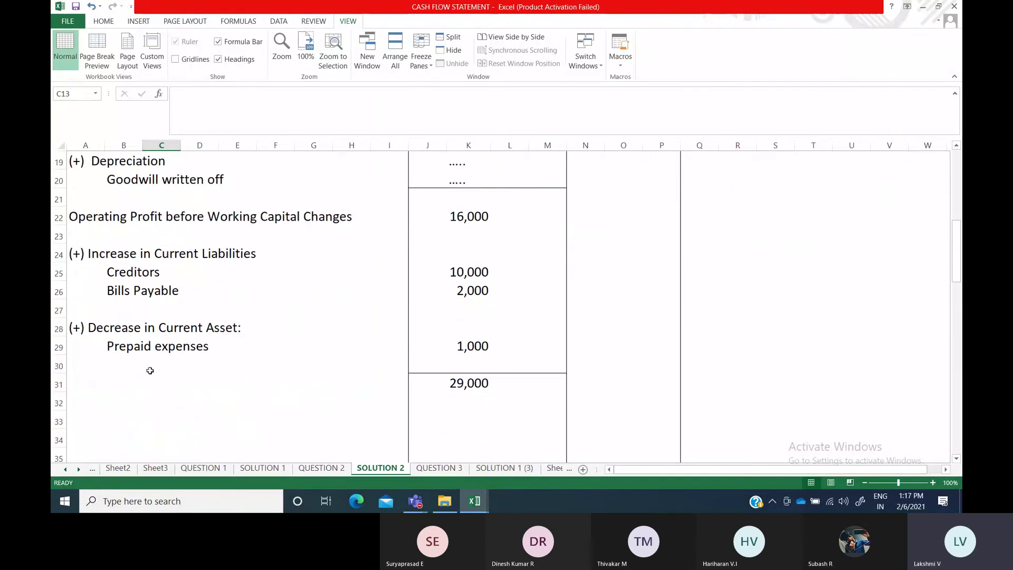
scroll(149, 370, up, 2)
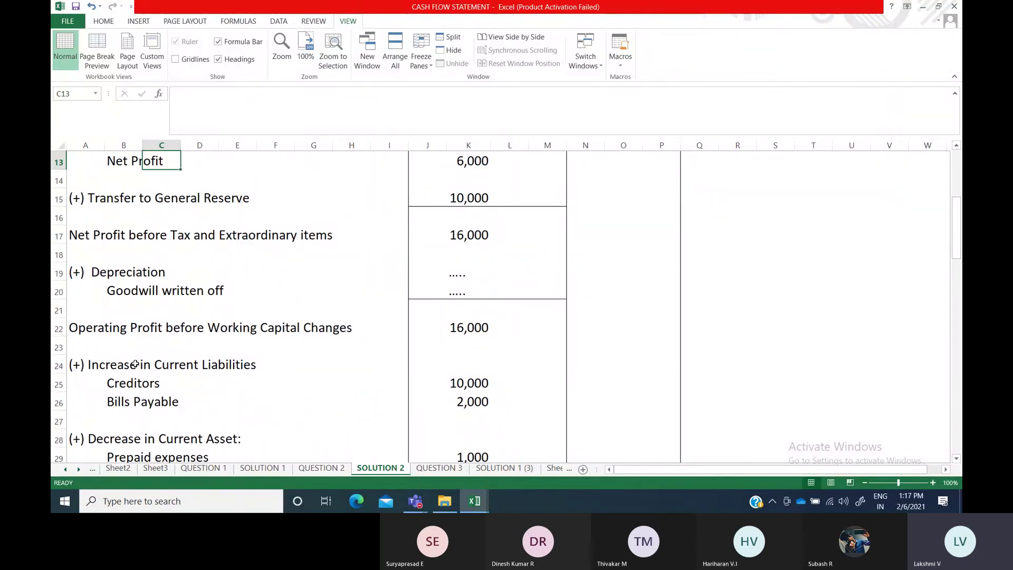
scroll(135, 364, up, 2)
Review the statement's line items from Net Profit through Operating Profit before Working Capital Changes to Decrease in Current Asset
click(135, 278)
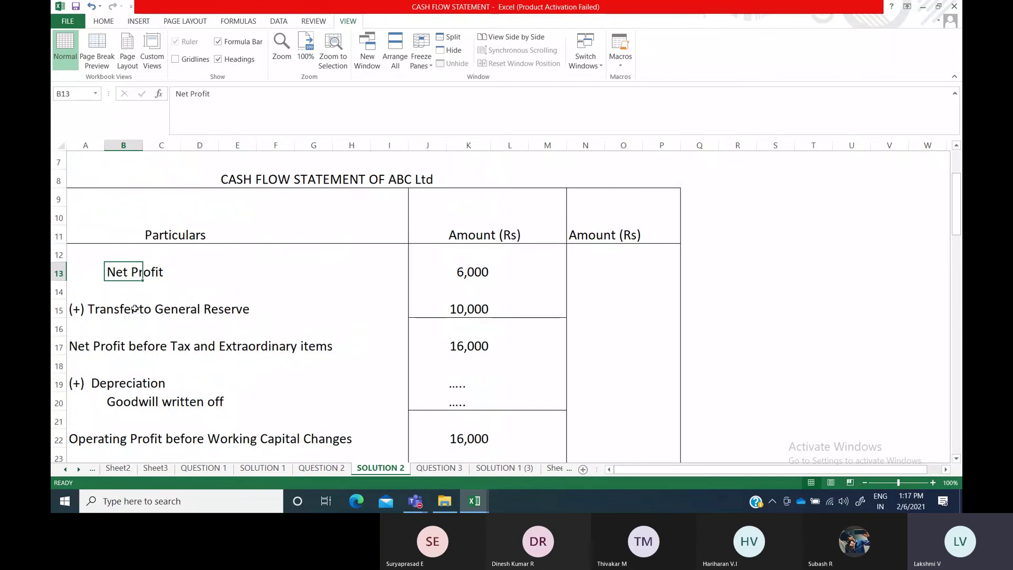
key(Down)
key(Down)
click(150, 348)
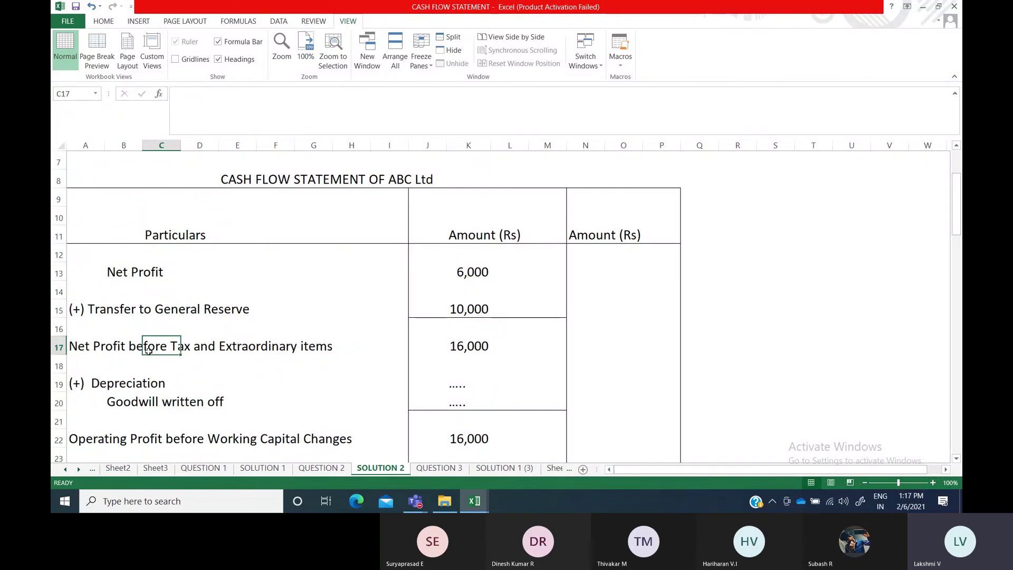
scroll(134, 398, down, 1)
scroll(134, 399, down, 1)
click(112, 323)
click(128, 380)
scroll(155, 398, down, 1)
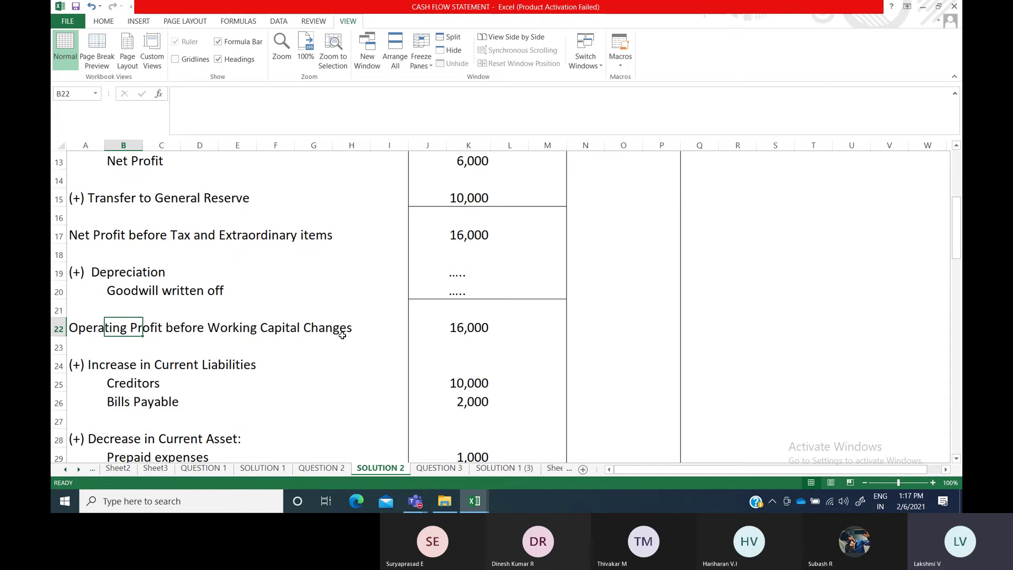
scroll(112, 381, down, 2)
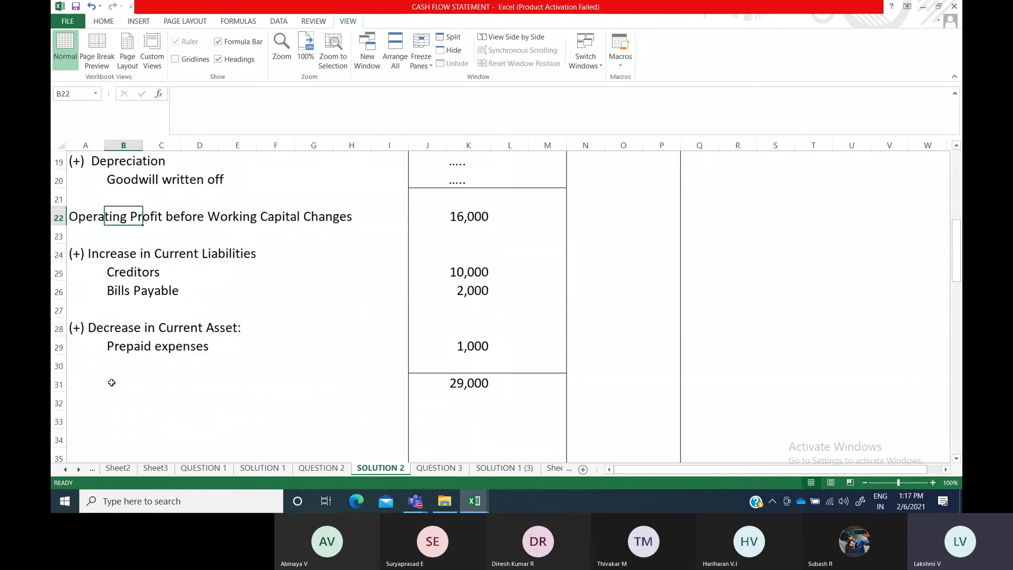
click(115, 266)
click(98, 255)
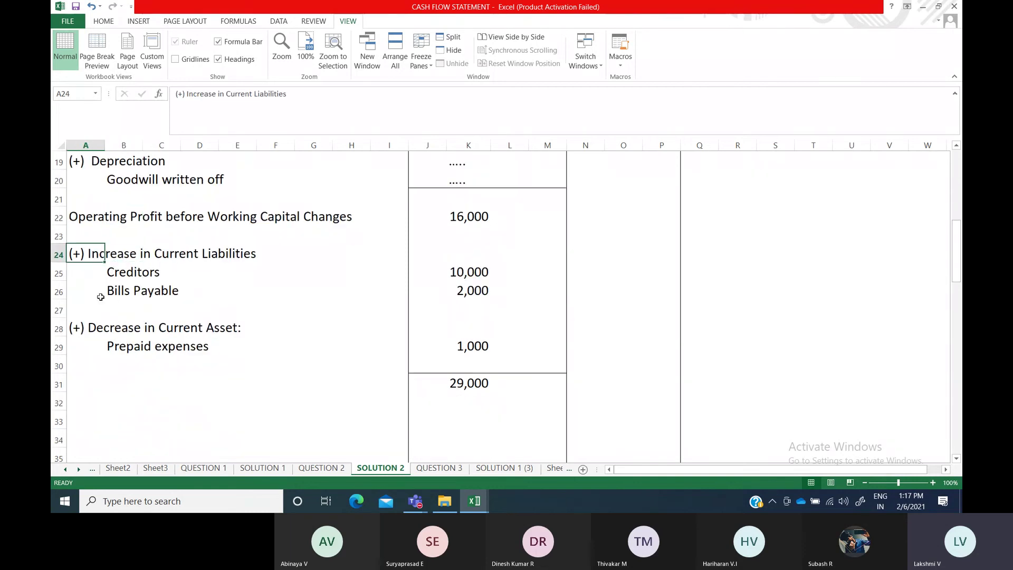
click(108, 328)
click(103, 380)
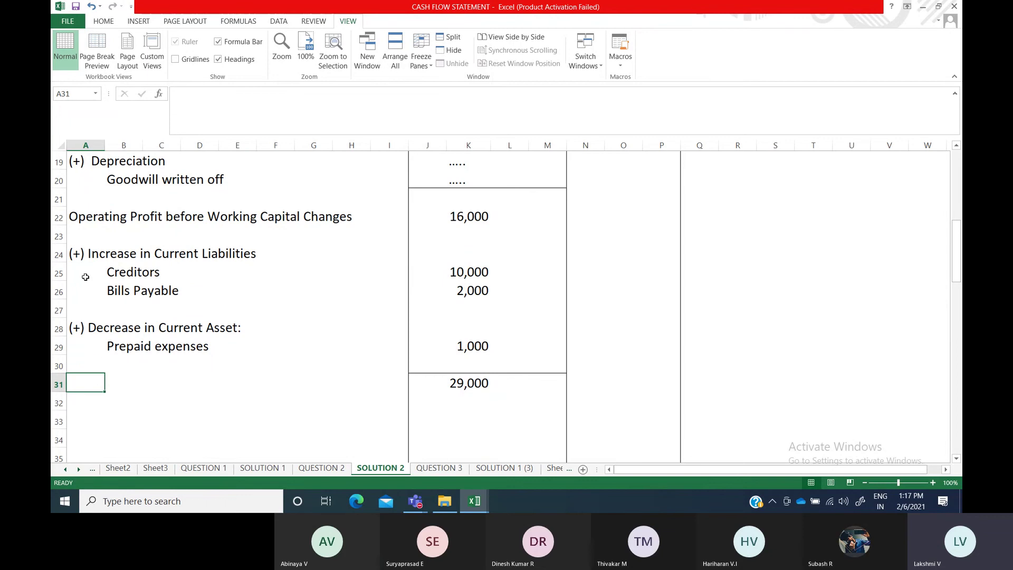
Enter the heading "(-) Increase in Current Asset:" in cell A32
click(98, 402)
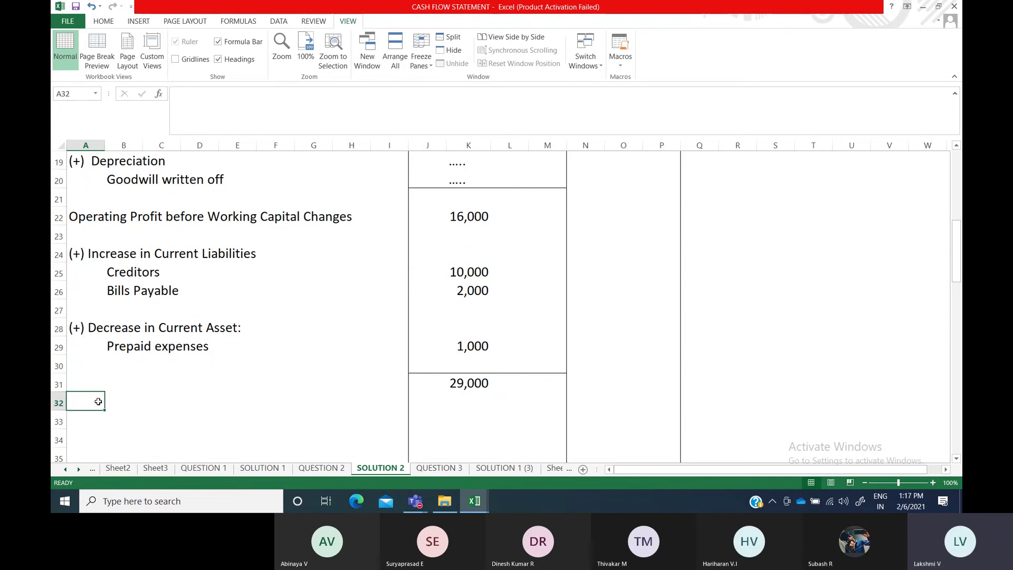
text((-))
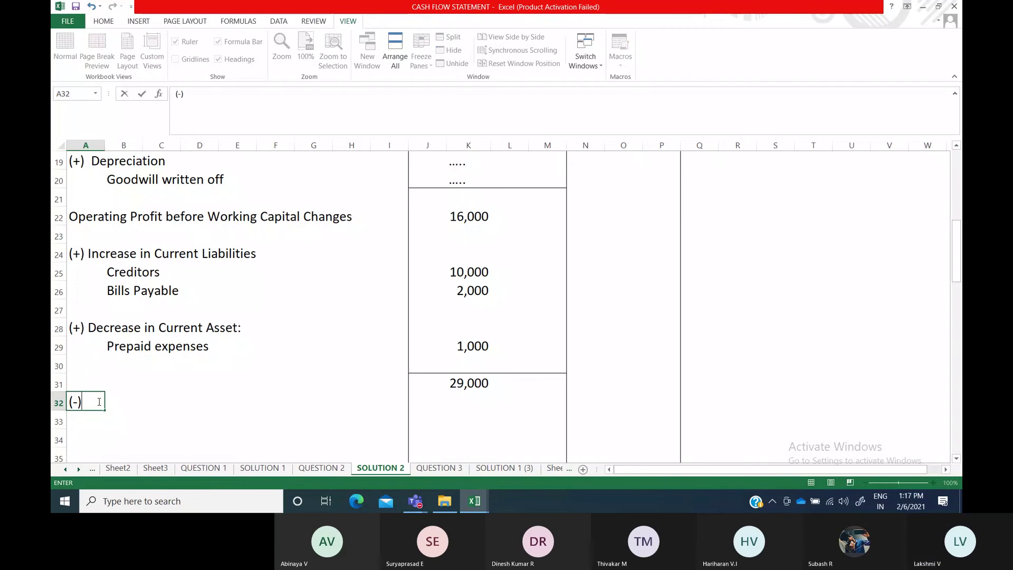
text( i)
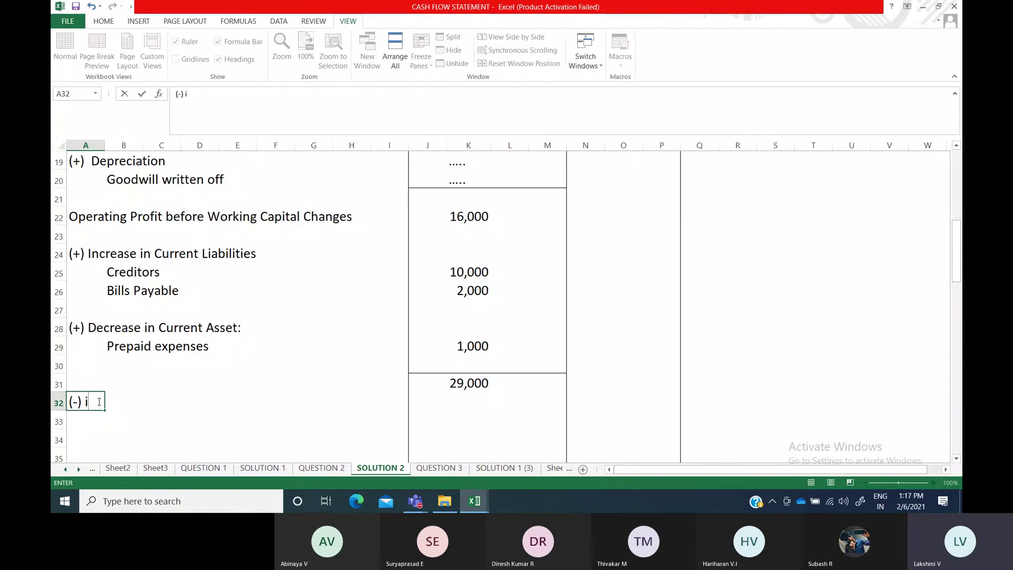
key(BackSpace)
text(Increase )
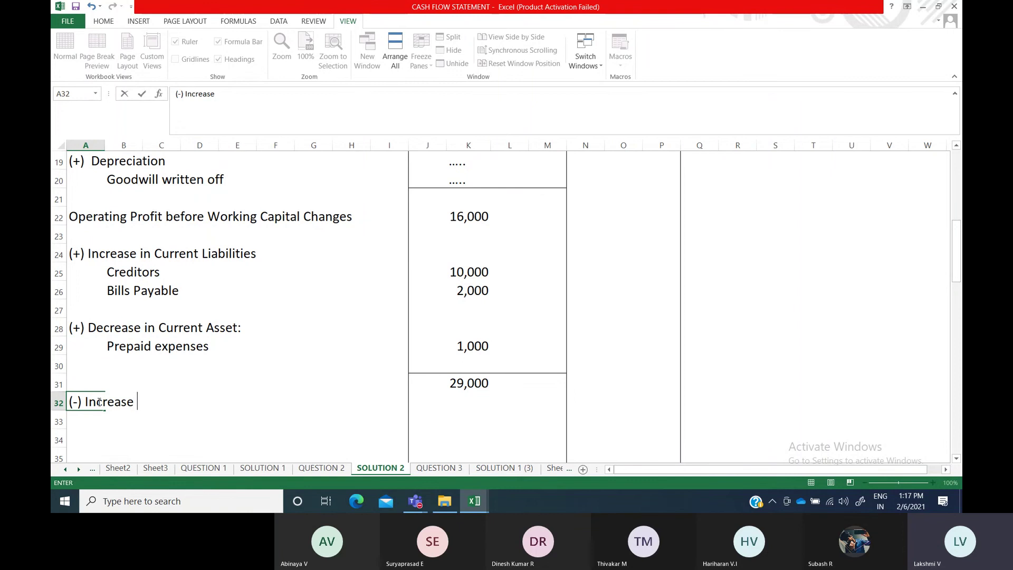
text(in)
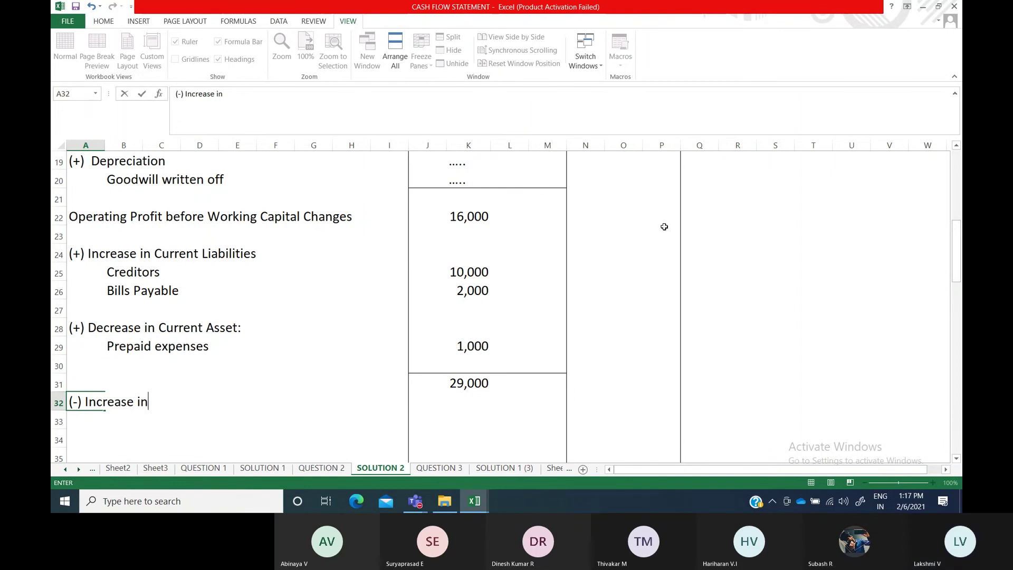
text( Current Asset:)
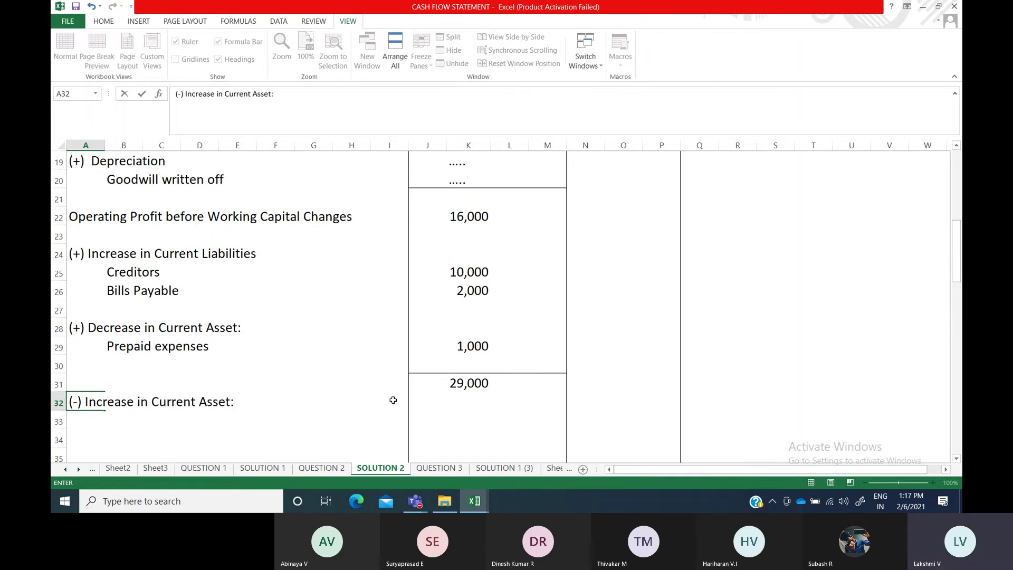
key(ctrl+Return)
Consult the QUESTION 2 balance sheets and list Stock in B33 and Debtors in B34 under the new heading on SOLUTION 2
click(322, 467)
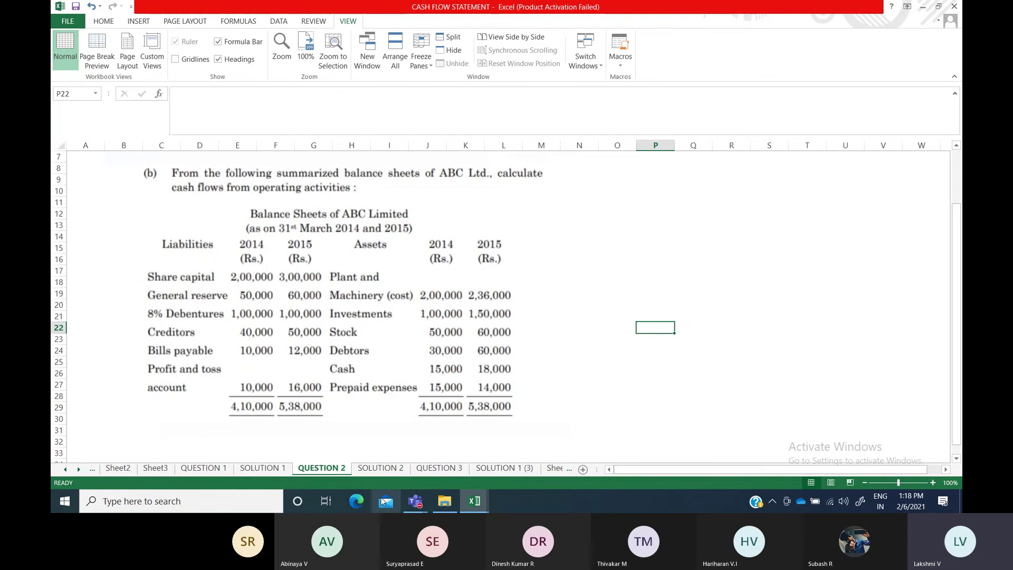
click(390, 467)
click(114, 425)
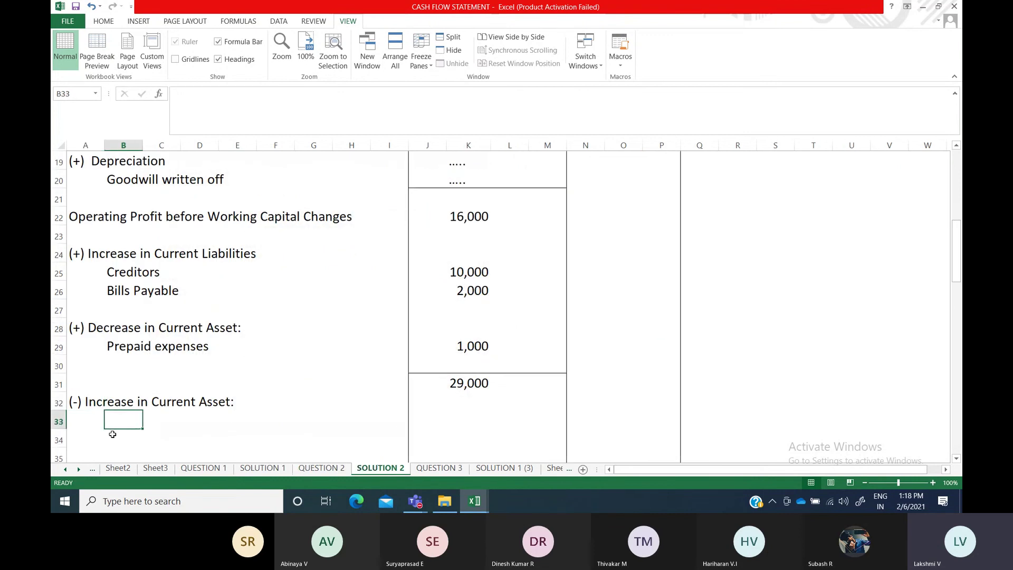
text(Stock)
key(Return)
text(De)
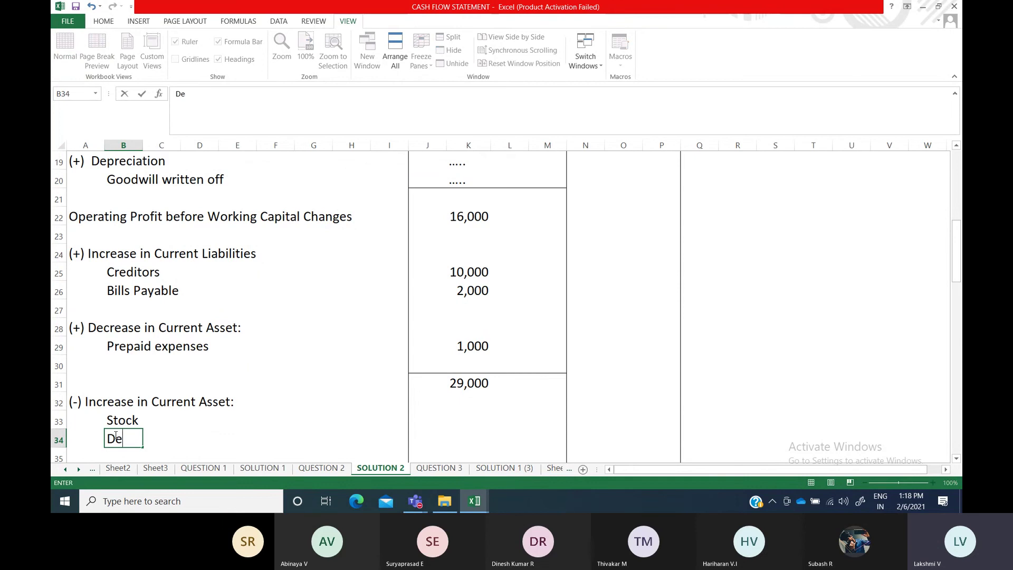
text(btors)
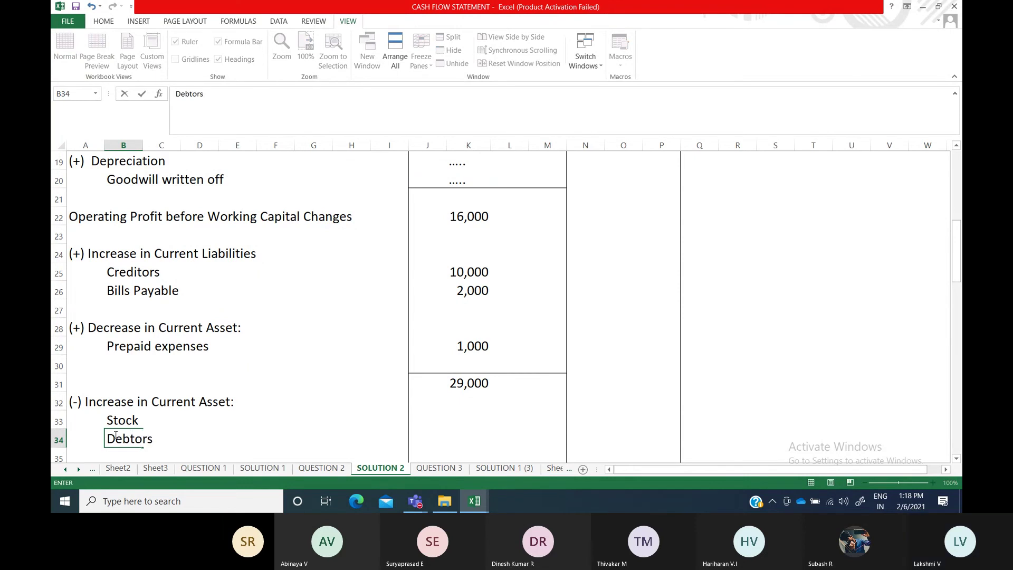
Check the stock and debtors balances on QUESTION 2 and enter 10,000 in K33 and 30,000 in K34 on SOLUTION 2
click(462, 419)
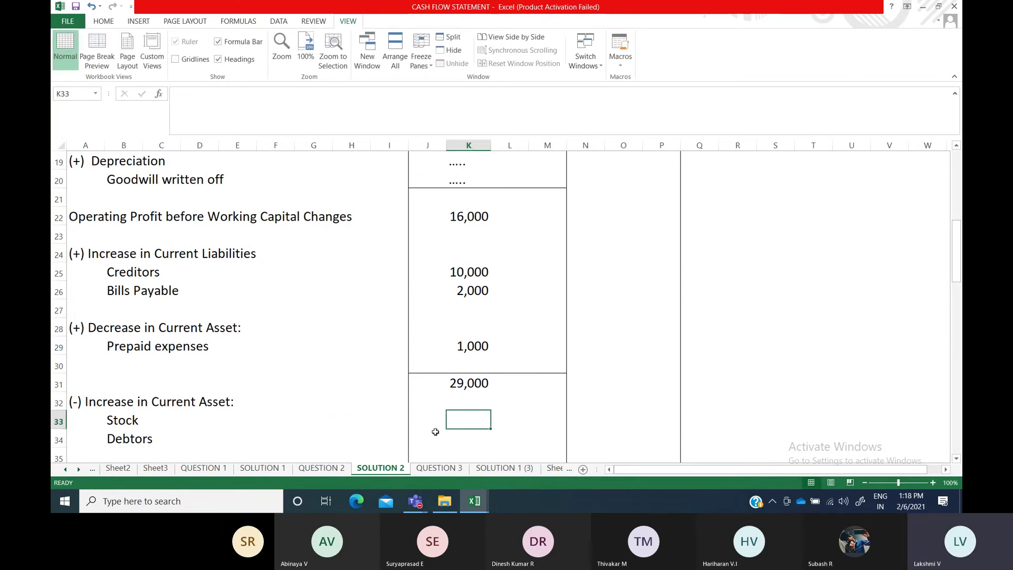
click(330, 468)
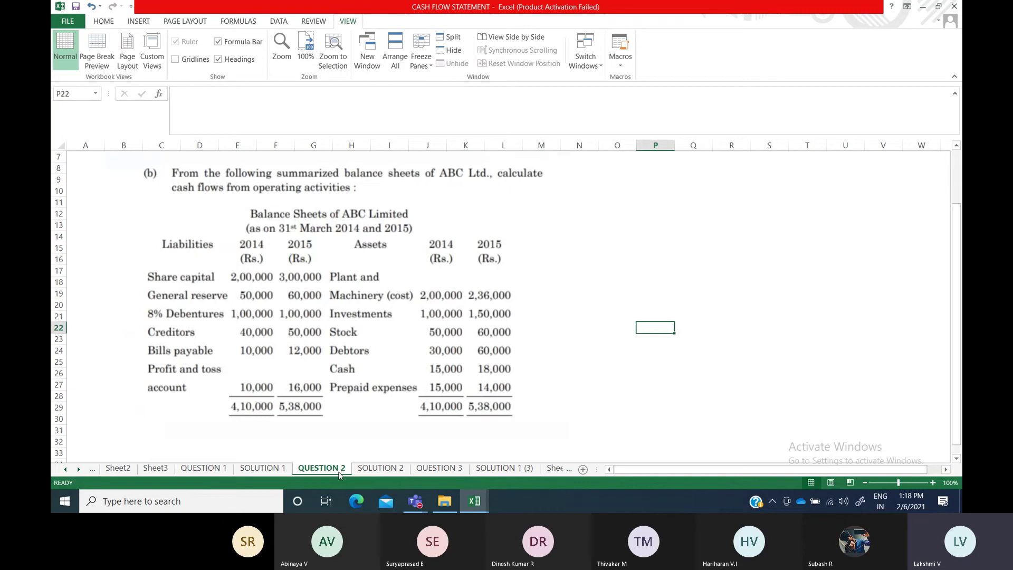
click(380, 467)
text(10,000)
key(Return)
text(30,000)
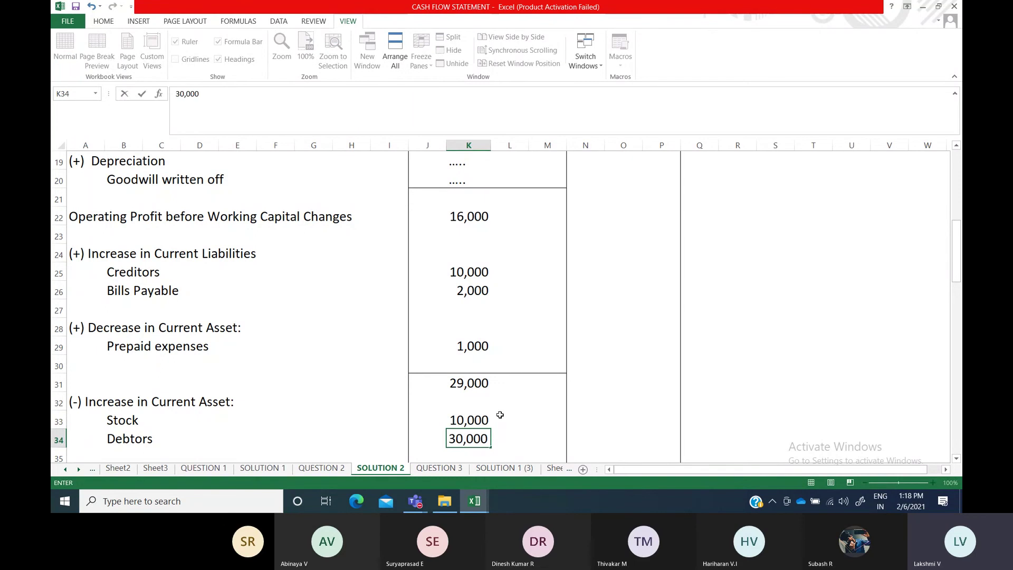
scroll(500, 415, down, 2)
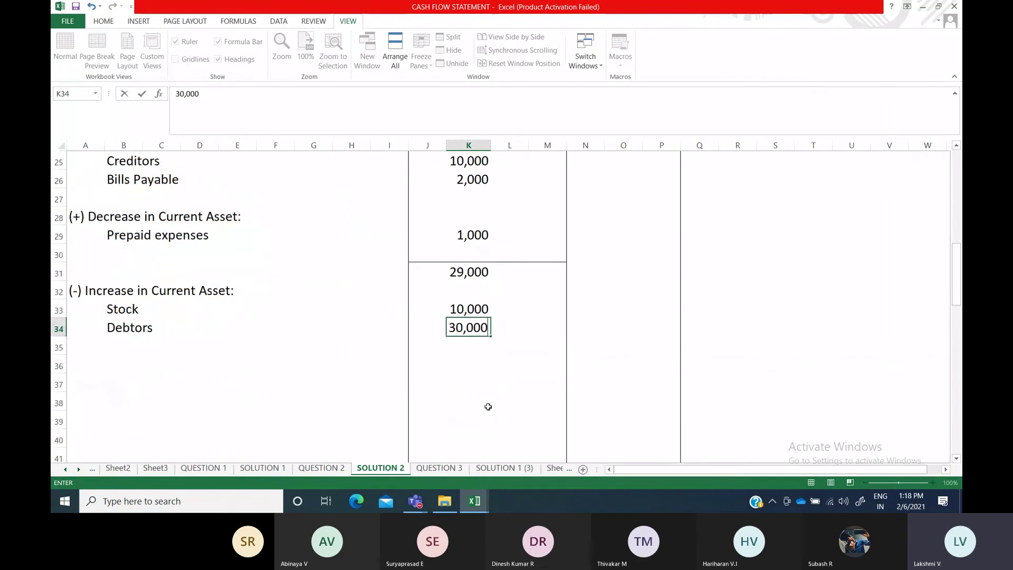
click(473, 359)
Compare the balance sheet items on QUESTION 2 with the working capital changes listed on SOLUTION 2
click(108, 365)
click(92, 358)
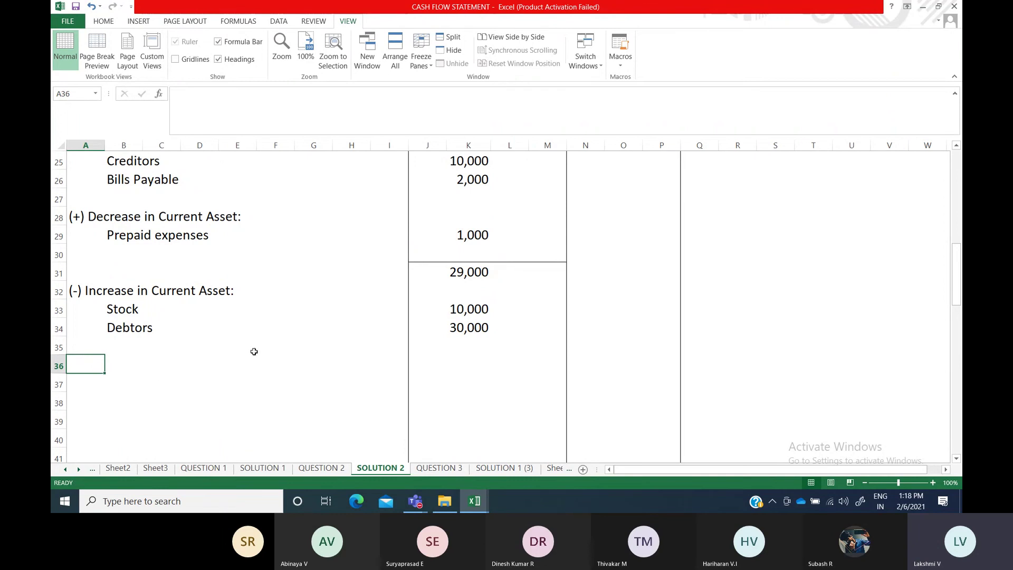
click(322, 468)
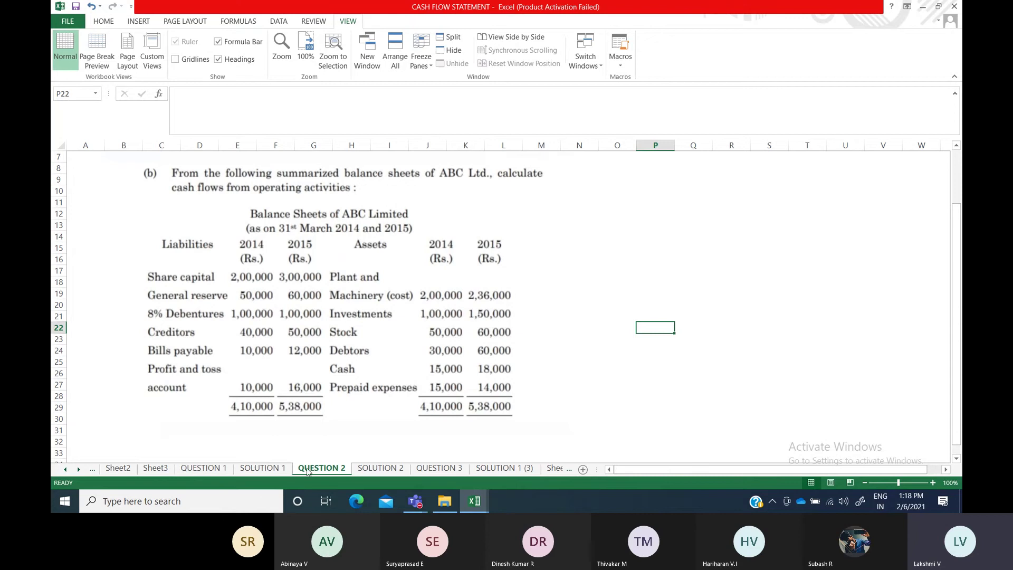
click(375, 468)
scroll(143, 229, up, 1)
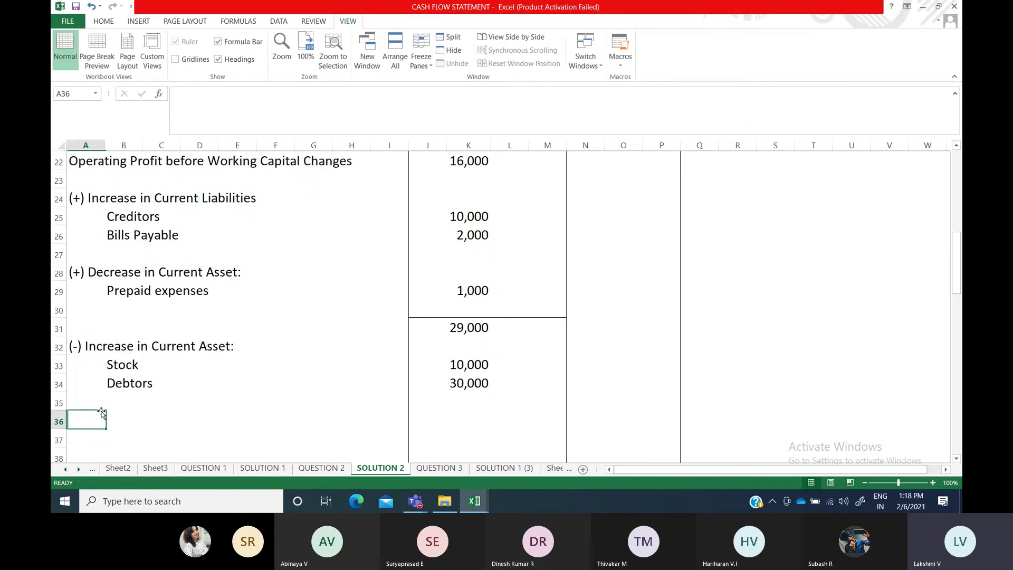
Examine the subtotal in K31 and the Stock and Debtors deductions below it in the cash flow statement
click(472, 408)
click(77, 399)
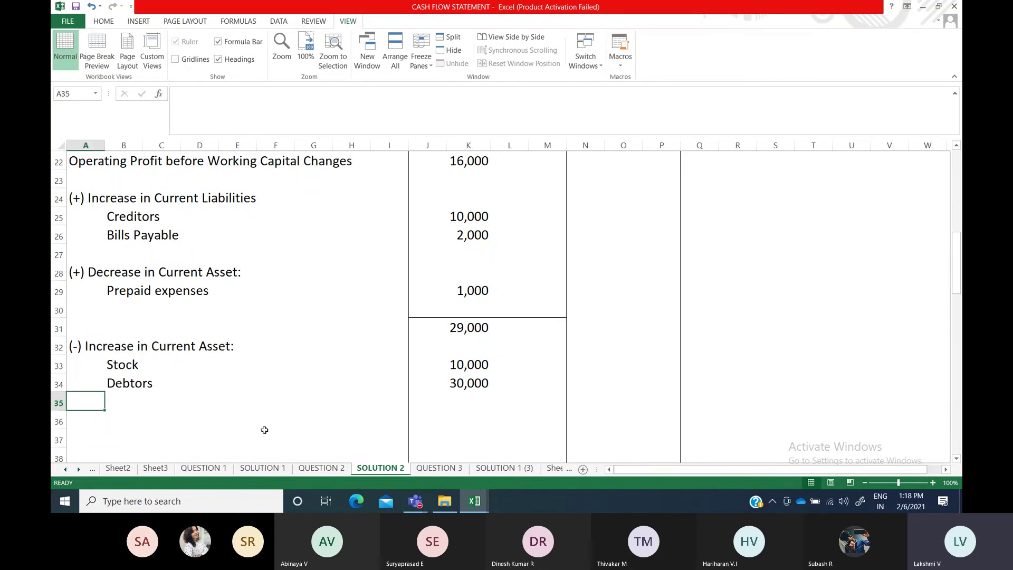
click(486, 404)
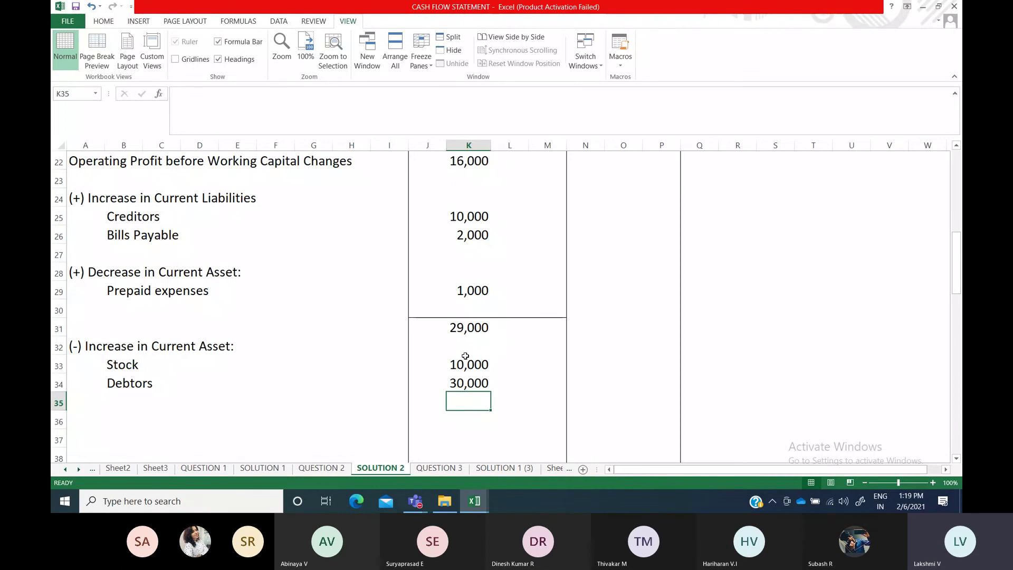
click(461, 334)
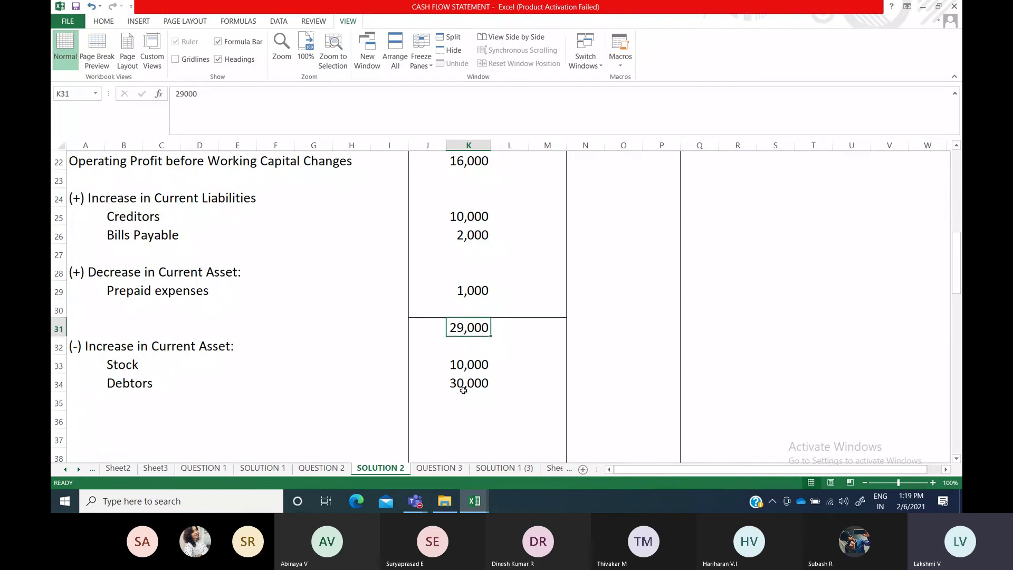
click(608, 332)
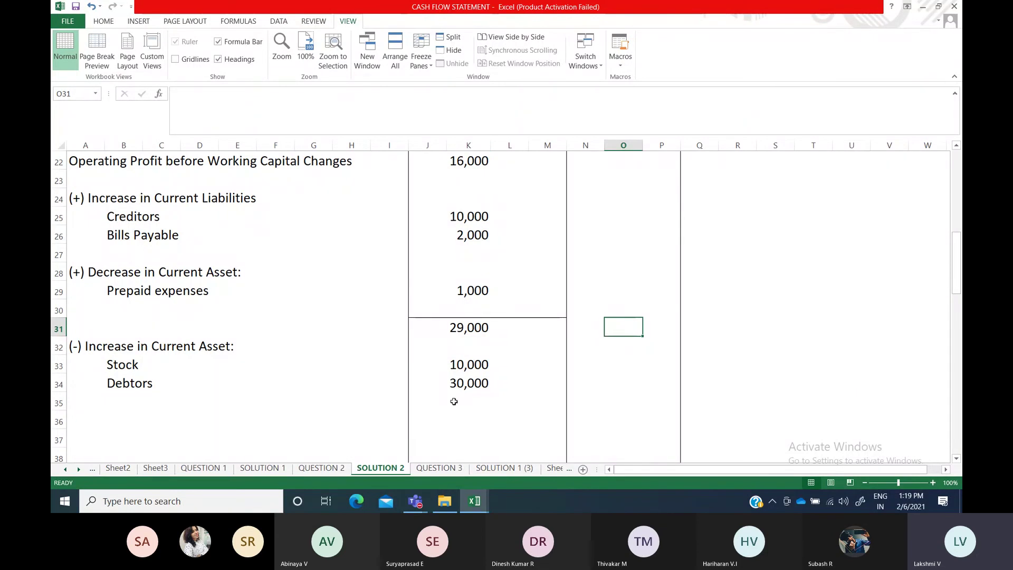
click(616, 372)
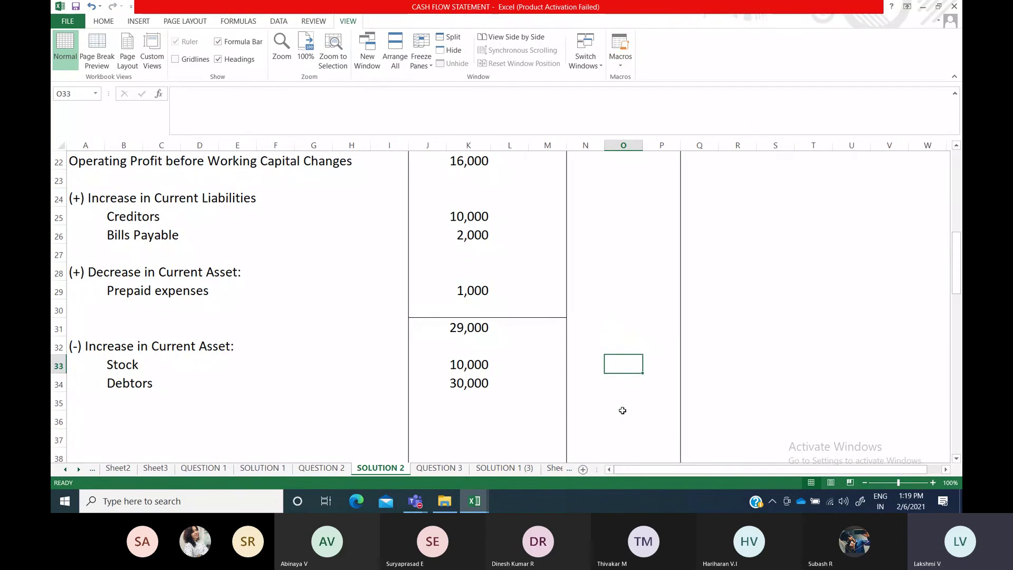
click(451, 322)
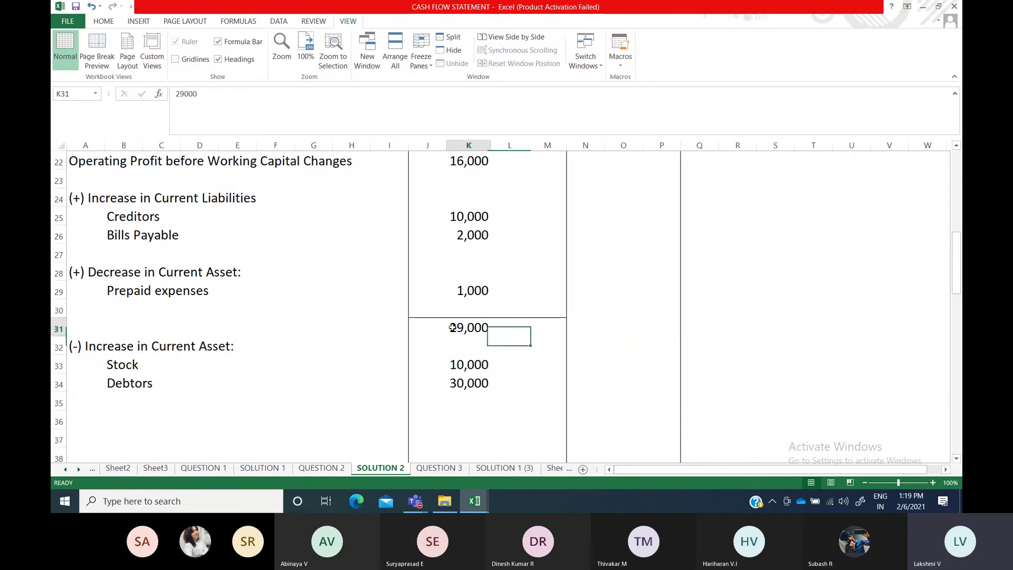
click(453, 367)
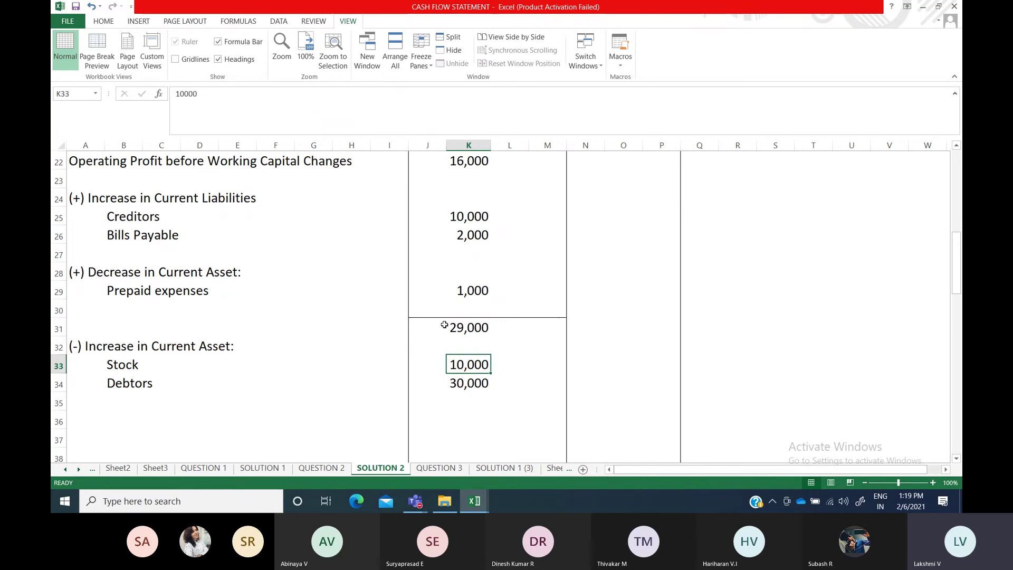
click(452, 387)
click(451, 406)
click(593, 417)
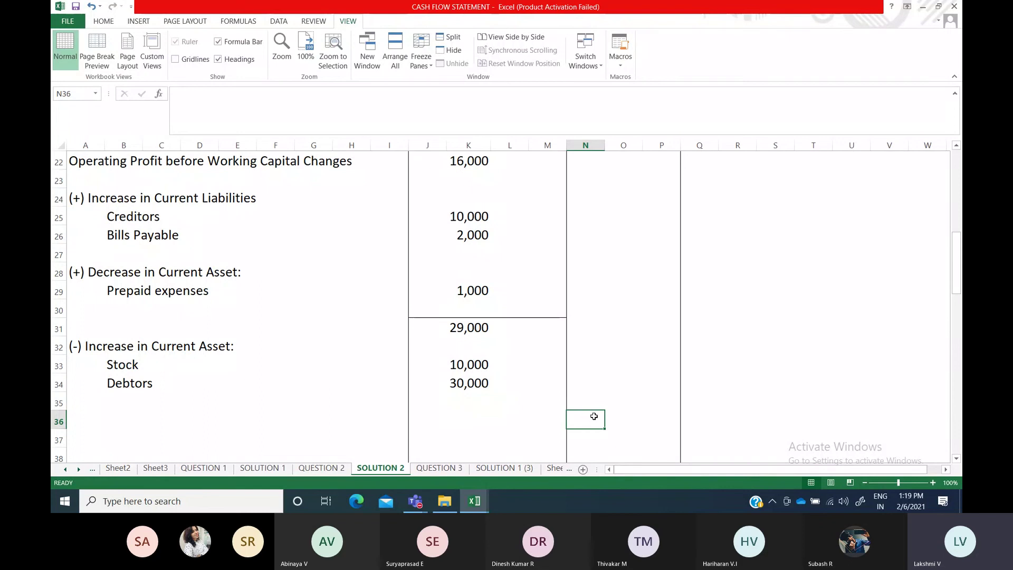
Add a top border across J35:M35 below the Debtors amount in the cash flow statement
drag(422, 403, 554, 403)
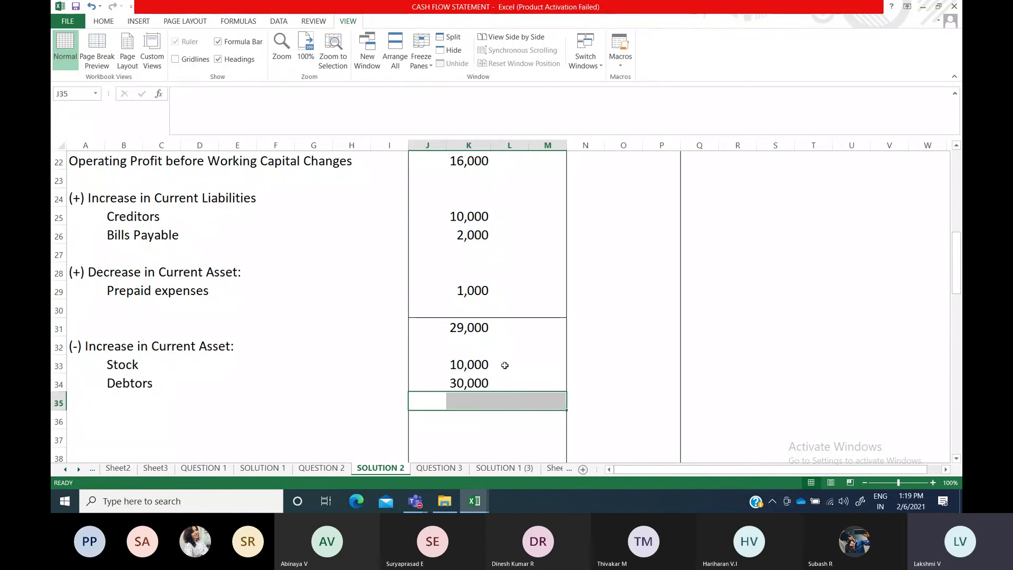
click(100, 21)
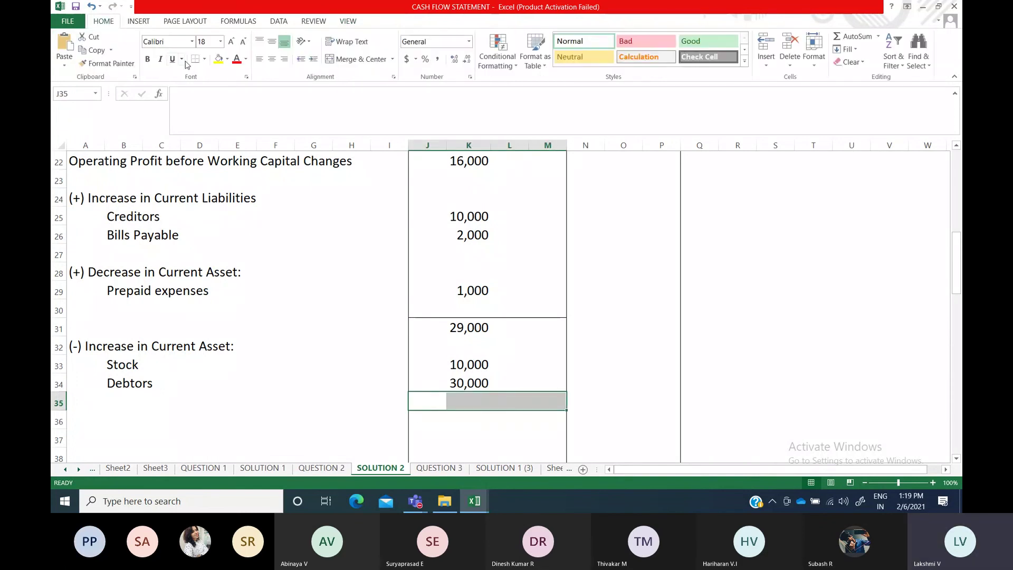
click(204, 58)
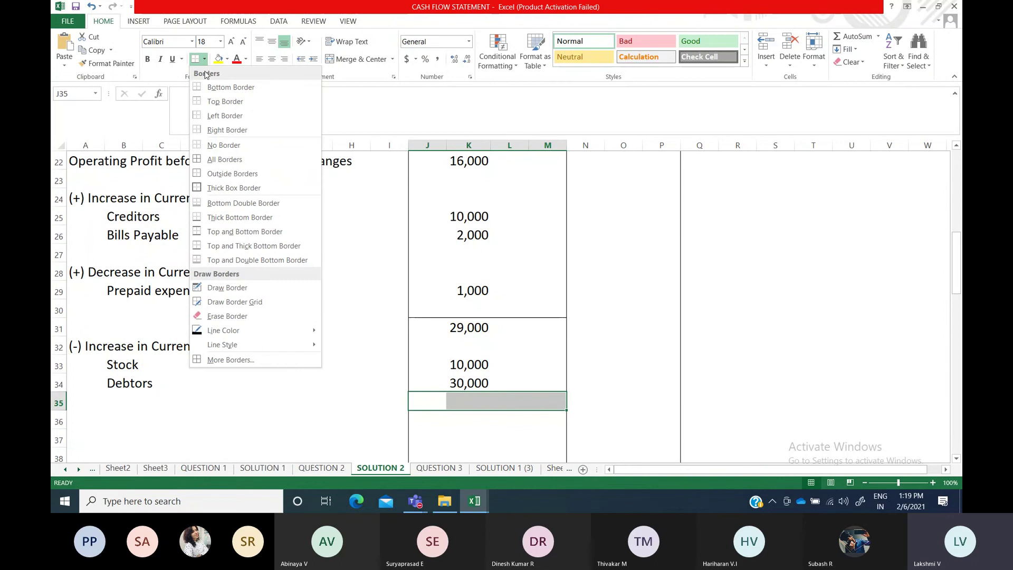
click(217, 101)
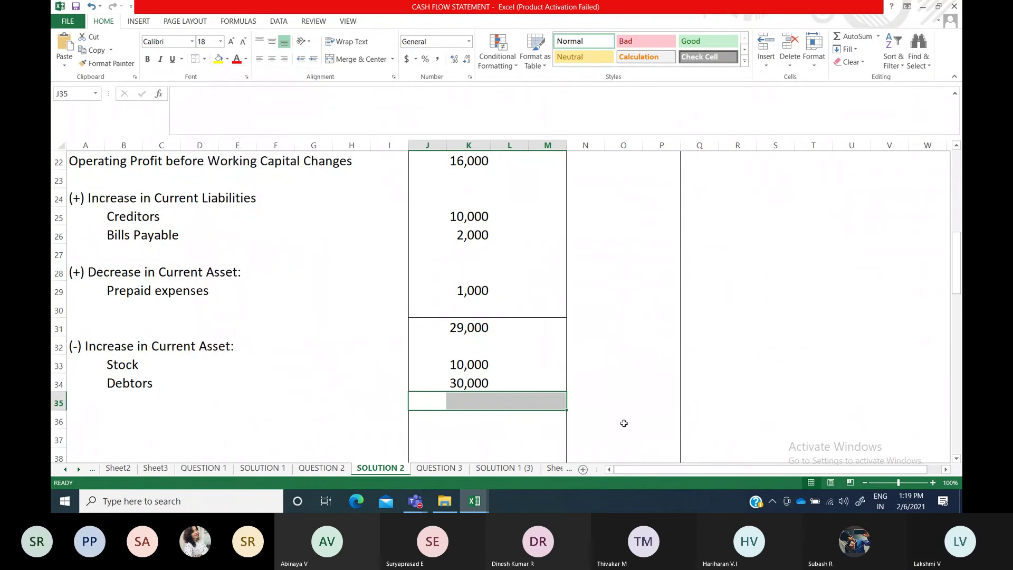
click(623, 423)
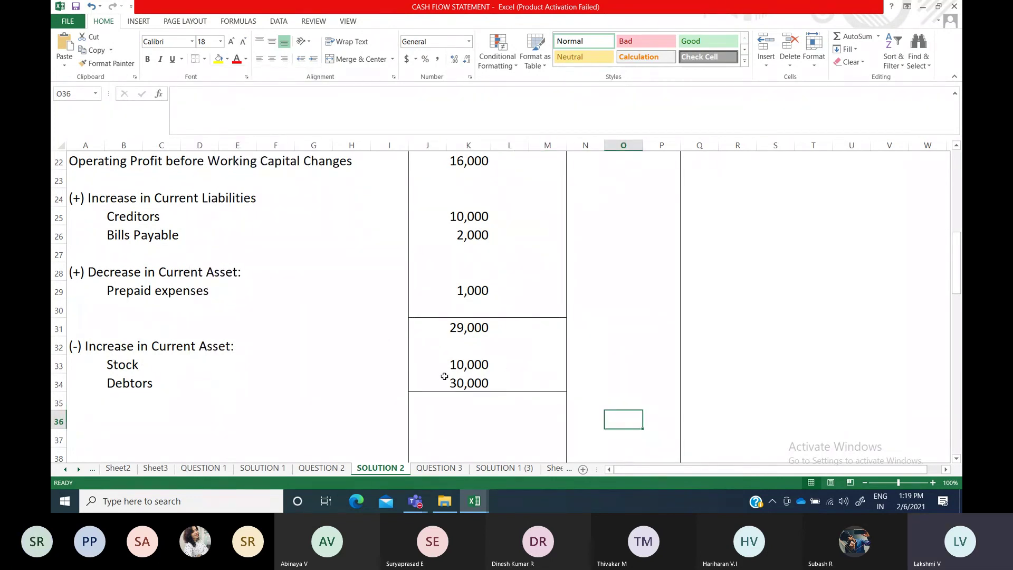
Review the Stock and Debtors amounts in K33 and K34 that are deducted from the K31 subtotal
click(445, 382)
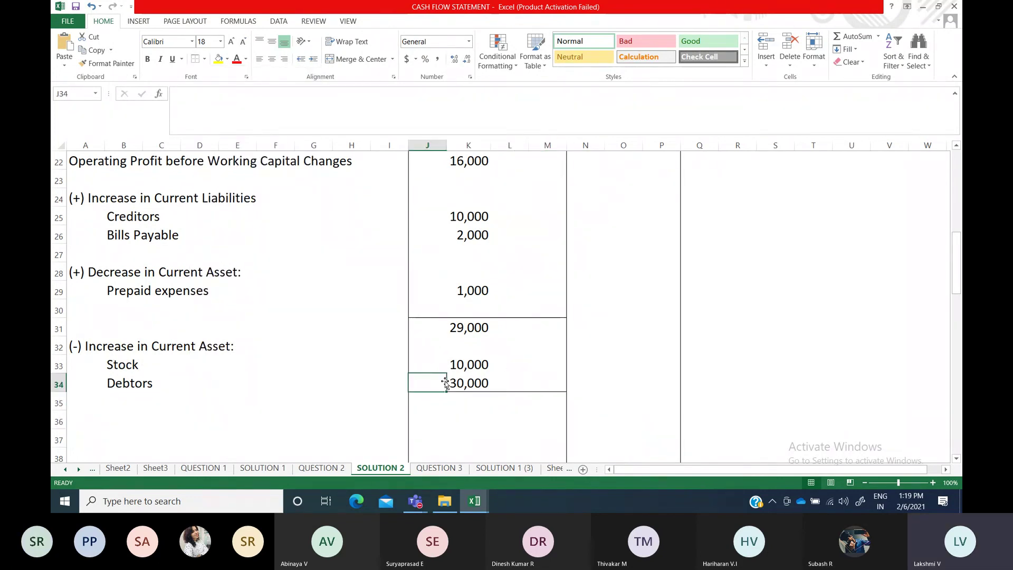
click(606, 407)
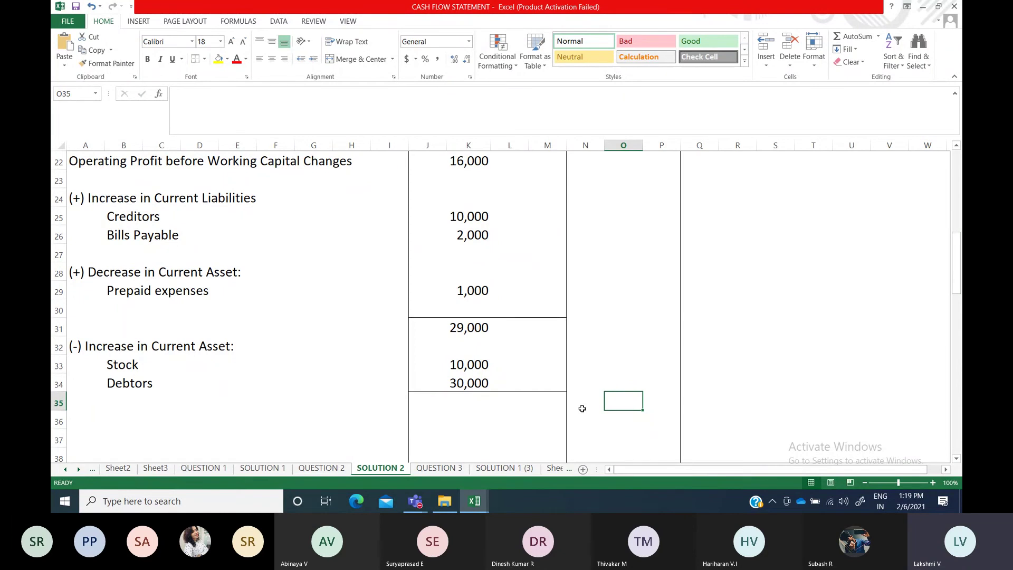
click(452, 365)
click(455, 383)
click(448, 363)
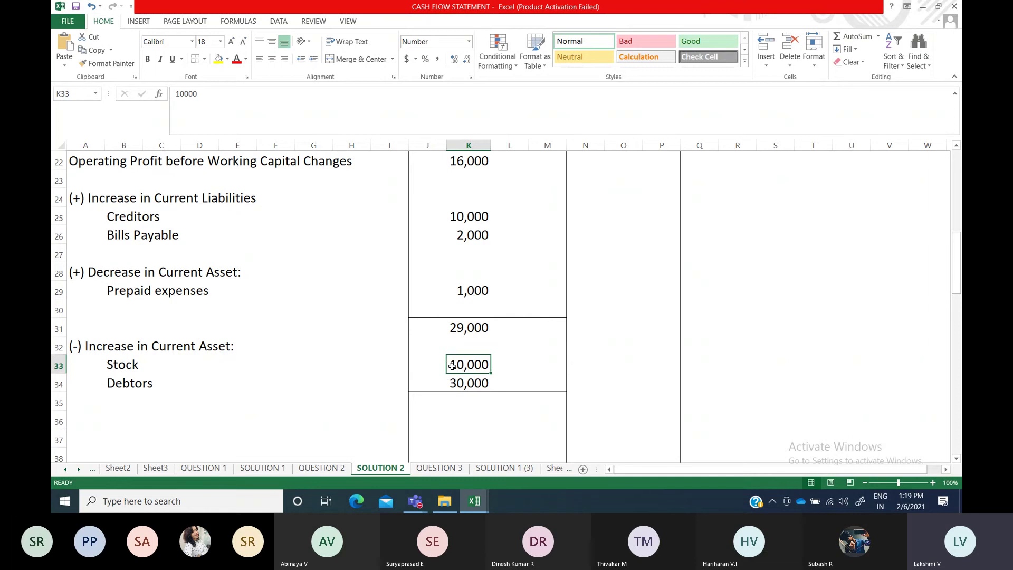
click(453, 384)
click(455, 365)
click(455, 382)
click(460, 364)
click(464, 384)
click(460, 364)
click(460, 383)
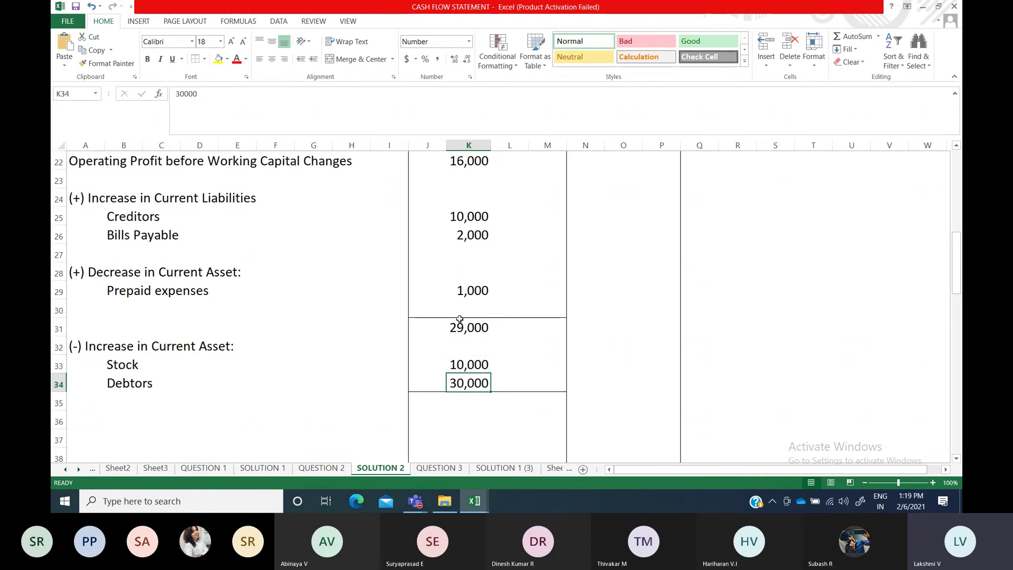
click(475, 366)
key(Down)
click(472, 362)
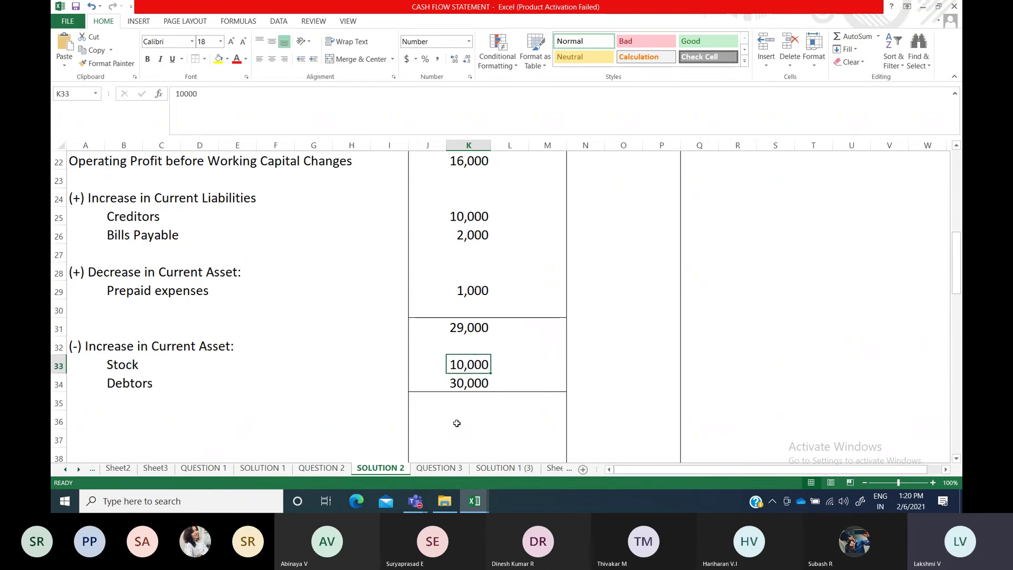
click(473, 400)
click(613, 407)
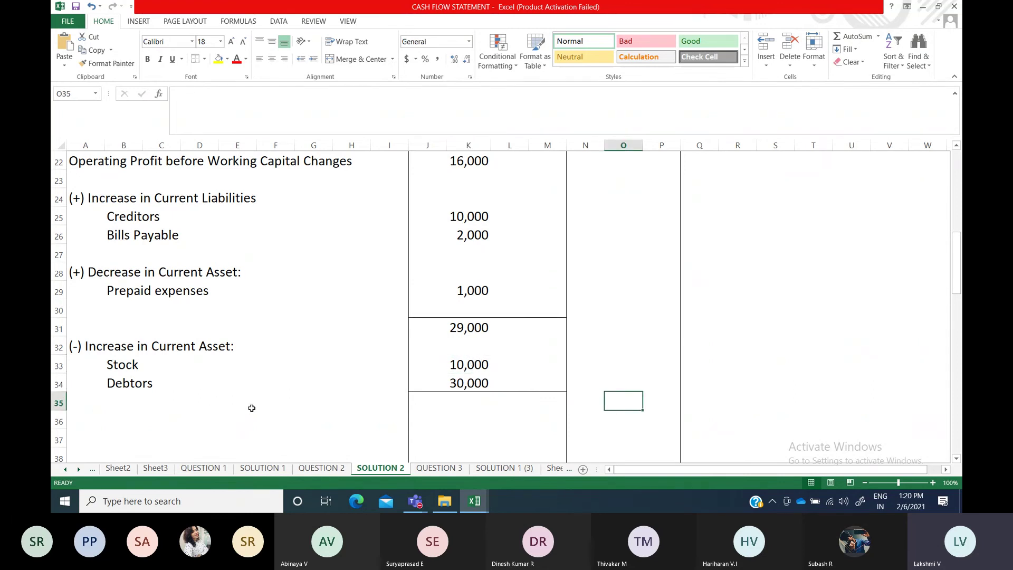
Enter 11,000 in O36 as the operating activities cash figure
click(118, 417)
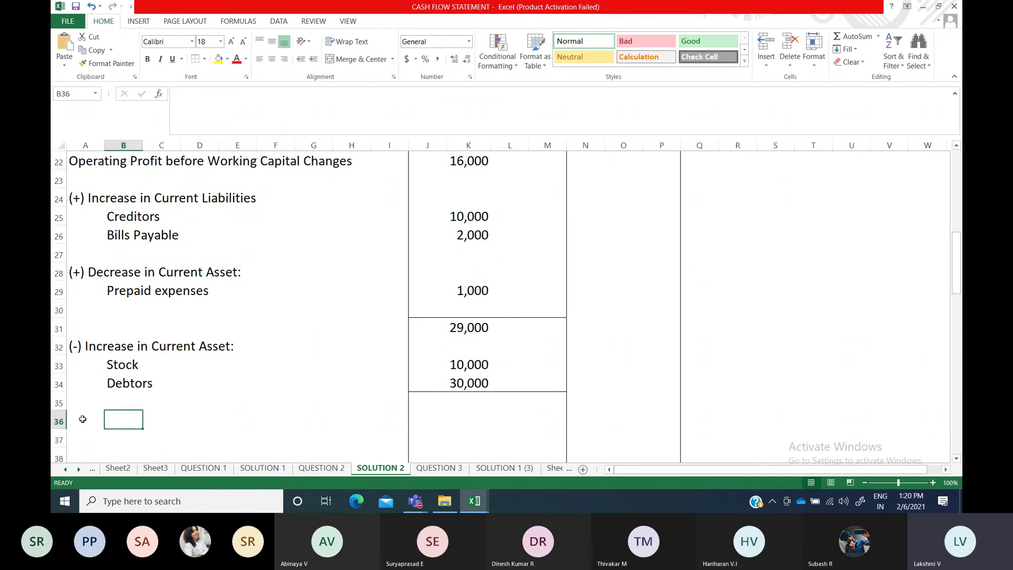
click(593, 407)
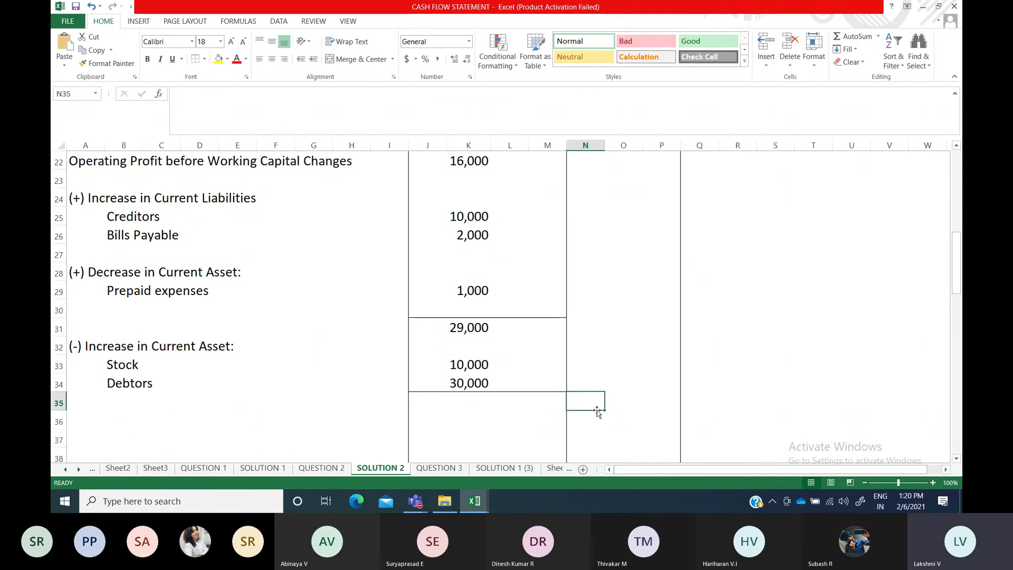
click(611, 421)
text(11,000)
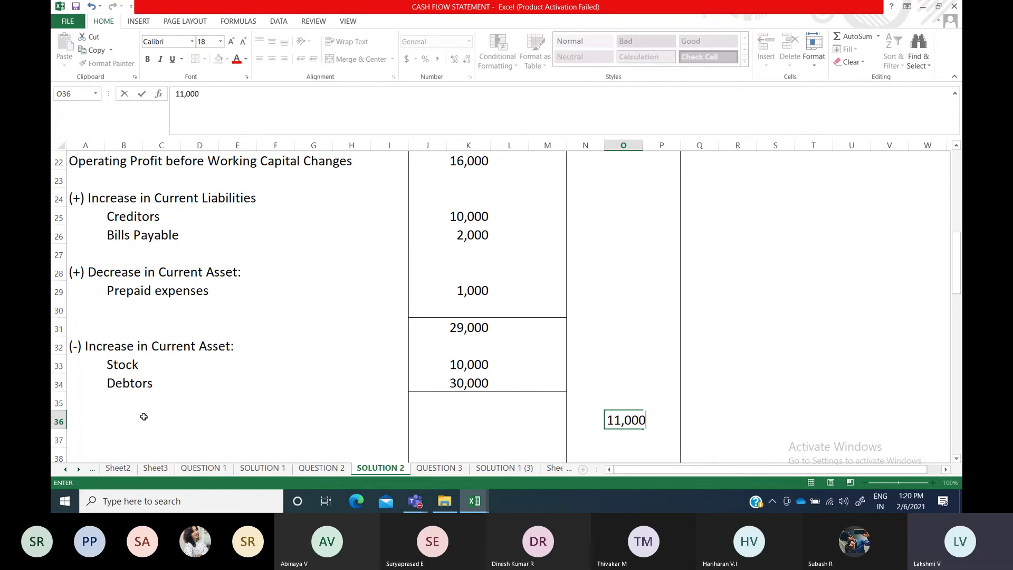
Label row 36 "Cash used in Operating Activities" in A36
click(123, 419)
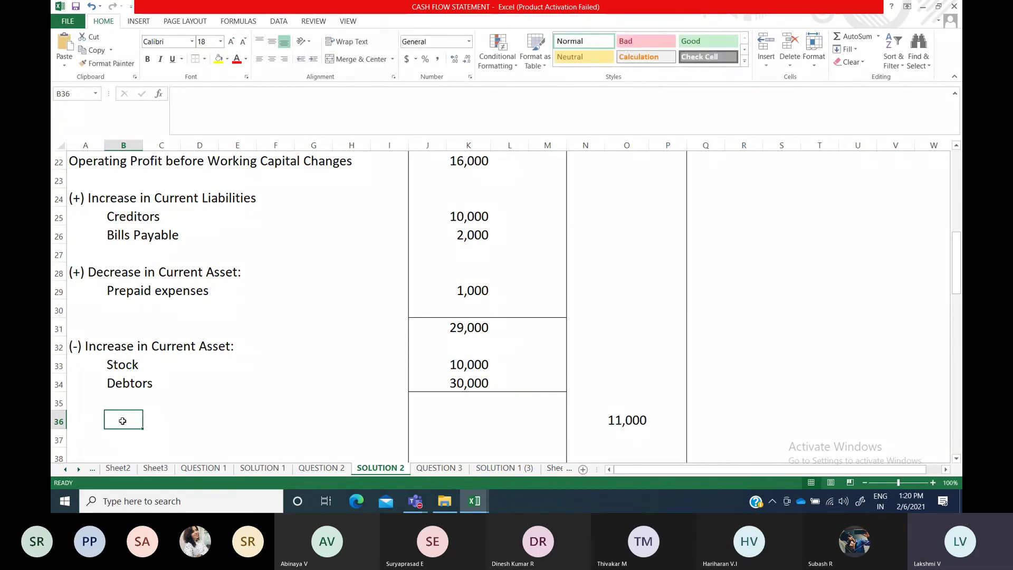
key(Left)
text(C)
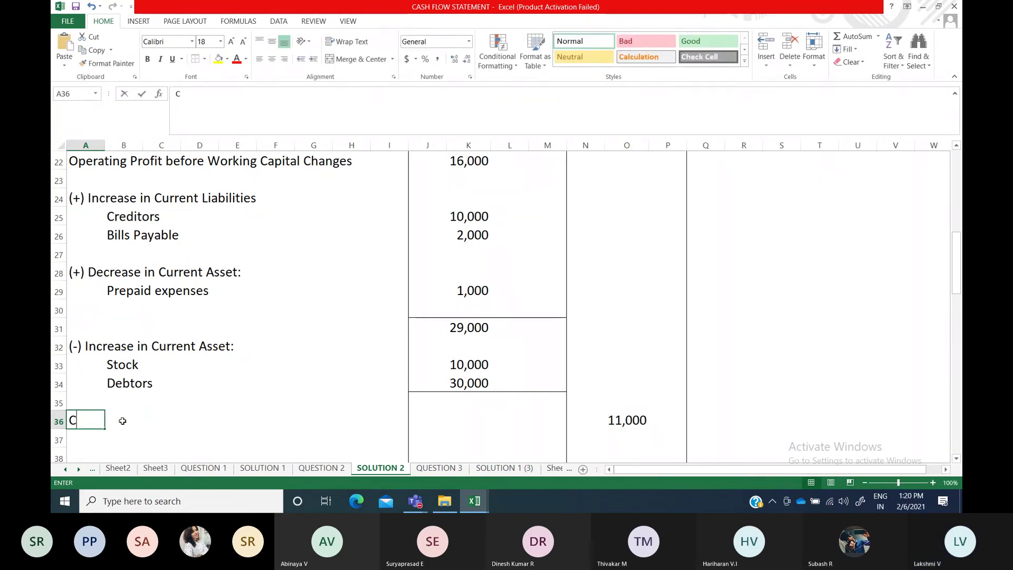
text(ash)
text(used in Operating Activities)
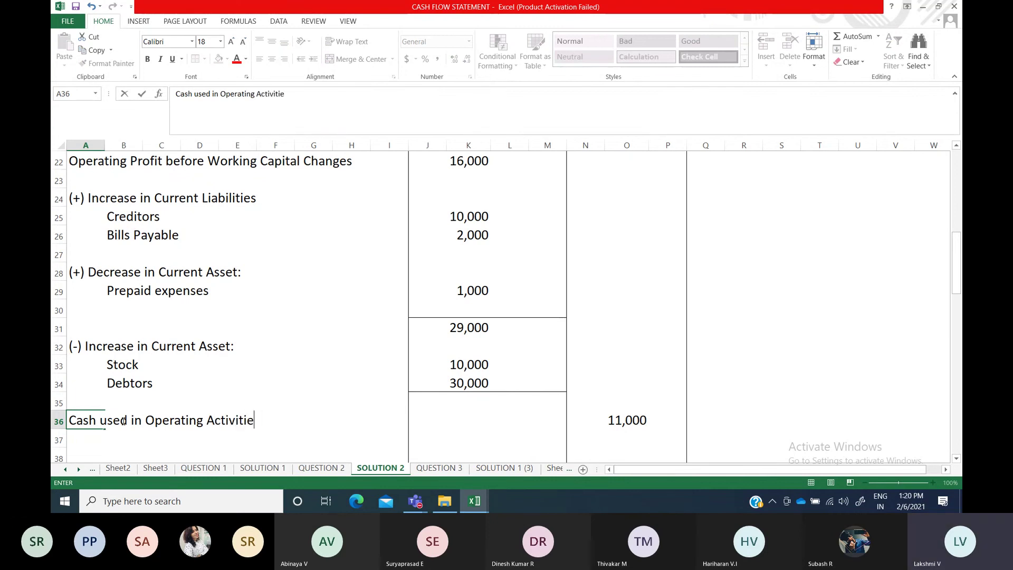
click(262, 437)
Colour the "Cash used in Operating Activities" label and its amount in O36 red
scroll(159, 393, down, 2)
click(76, 309)
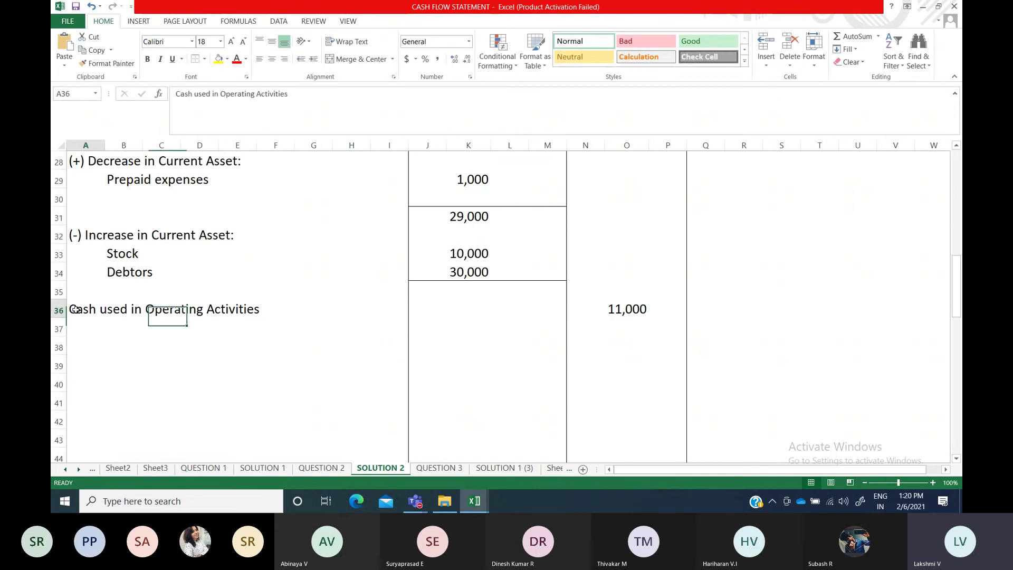
drag(75, 309, 284, 309)
click(237, 58)
click(627, 309)
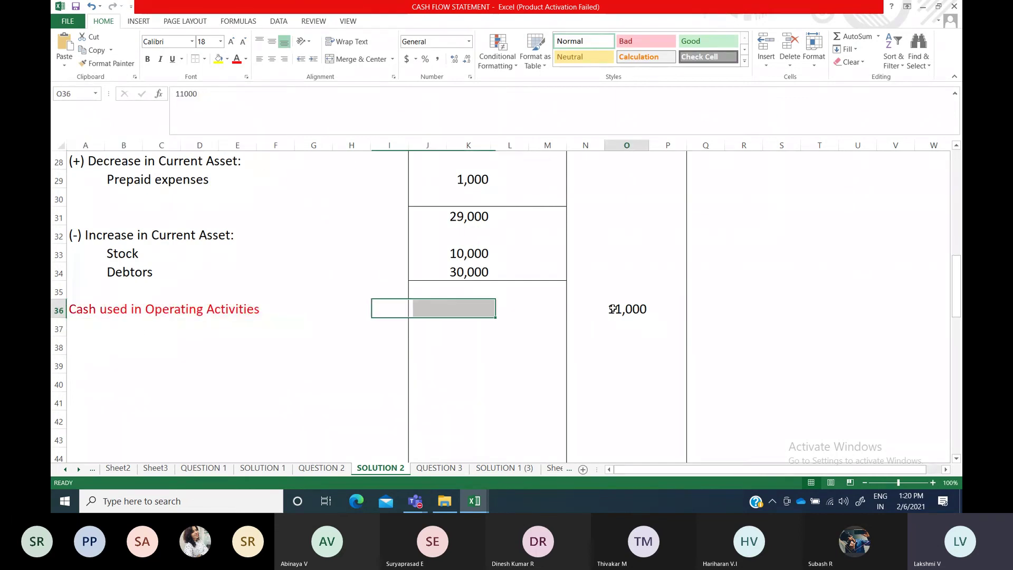
click(236, 58)
click(188, 376)
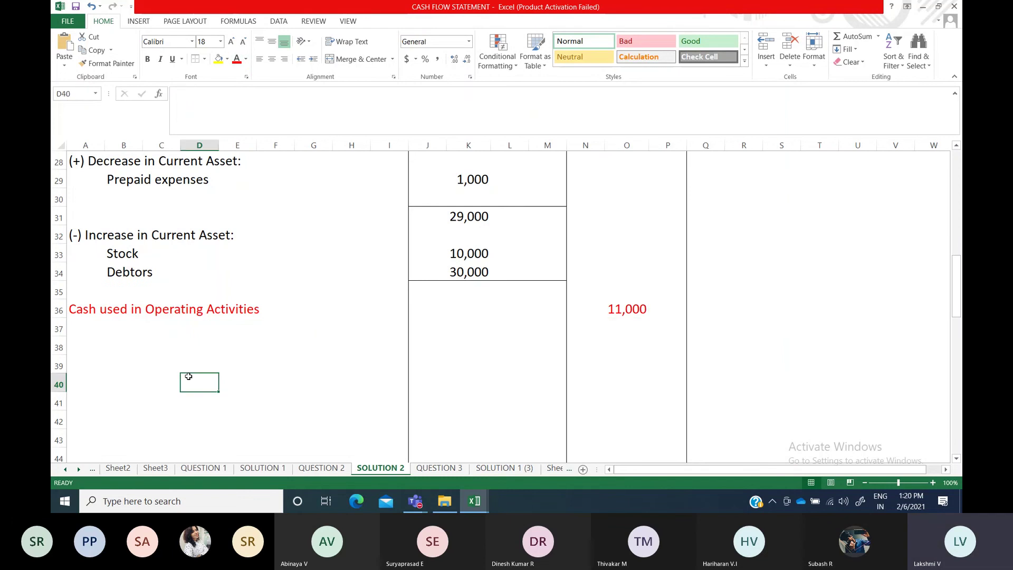
Make the amount in O36 negative by enclosing it in brackets as (11000)
click(632, 312)
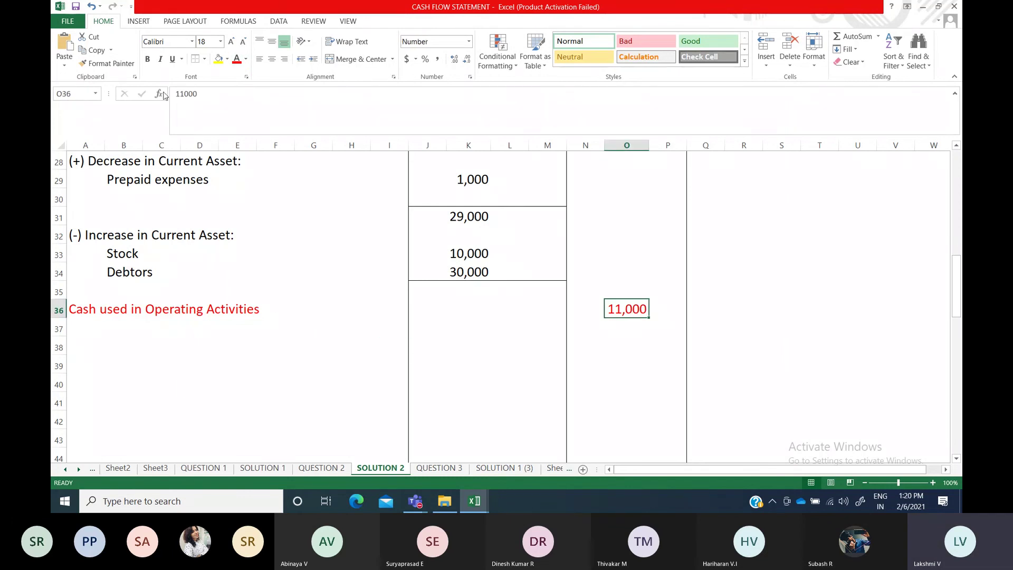
click(174, 94)
text(()
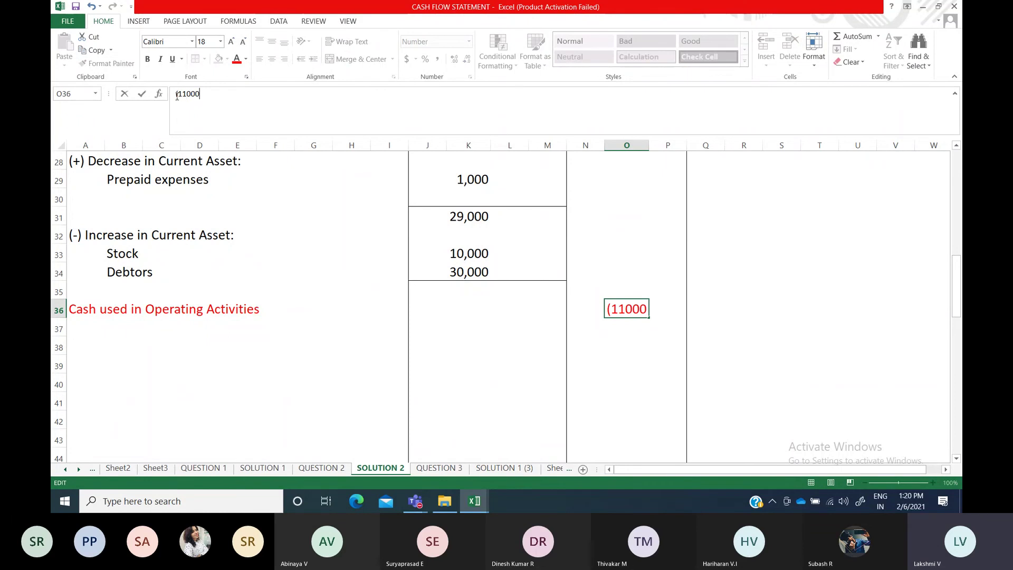
text())
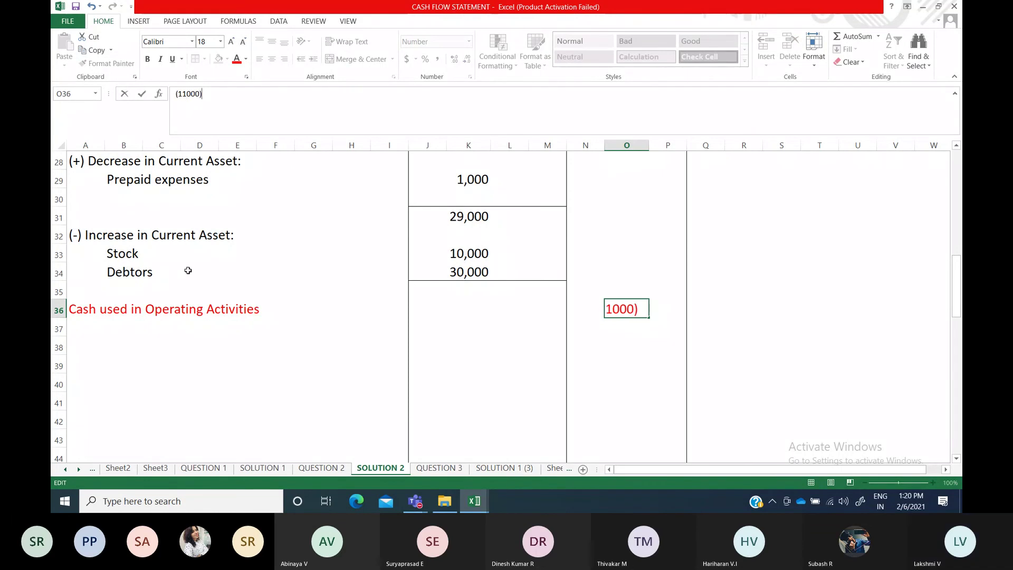
click(141, 369)
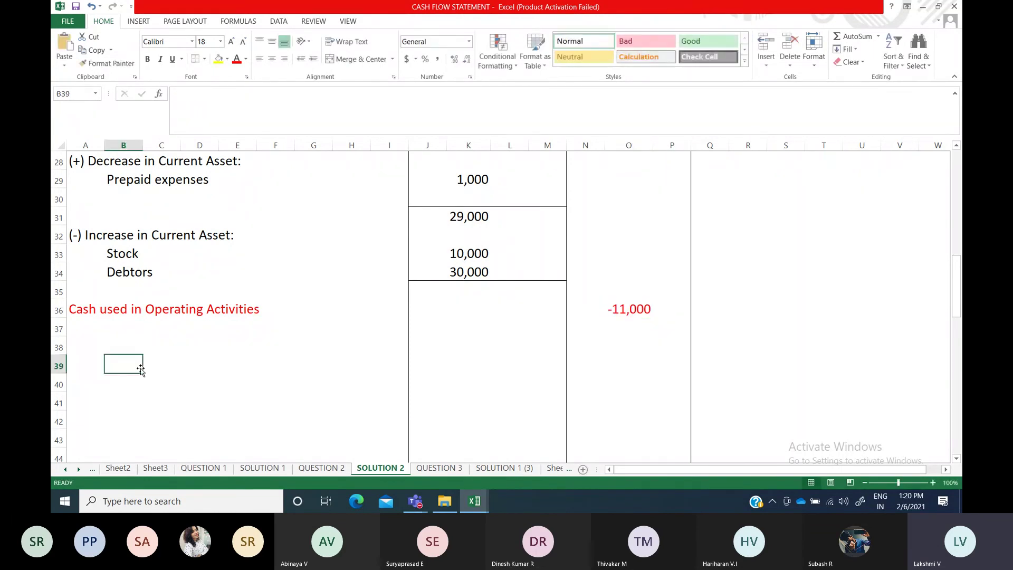
Add the heading "Investing Activities:" in A38 below the operating activities result
click(87, 347)
click(86, 328)
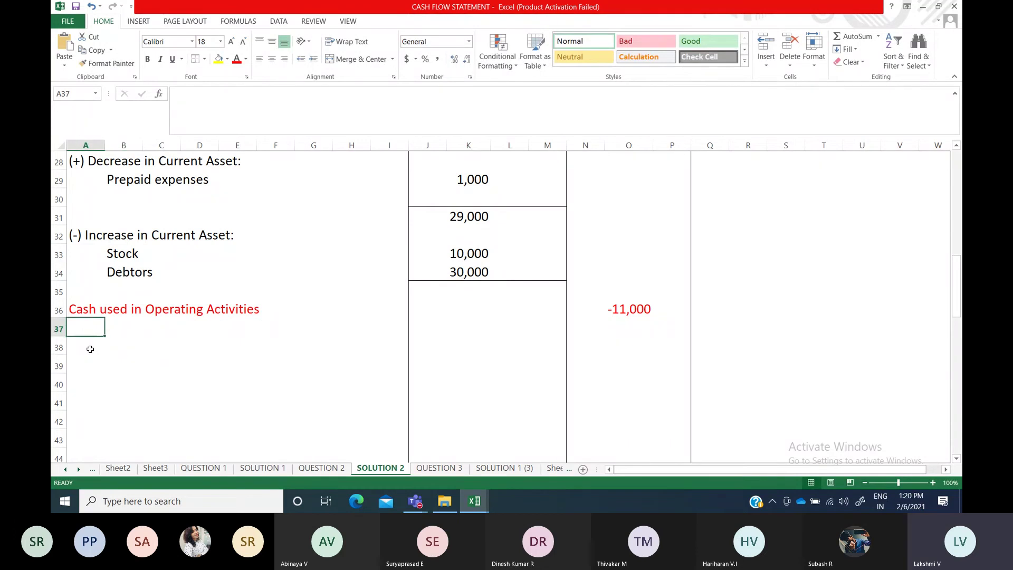
click(92, 349)
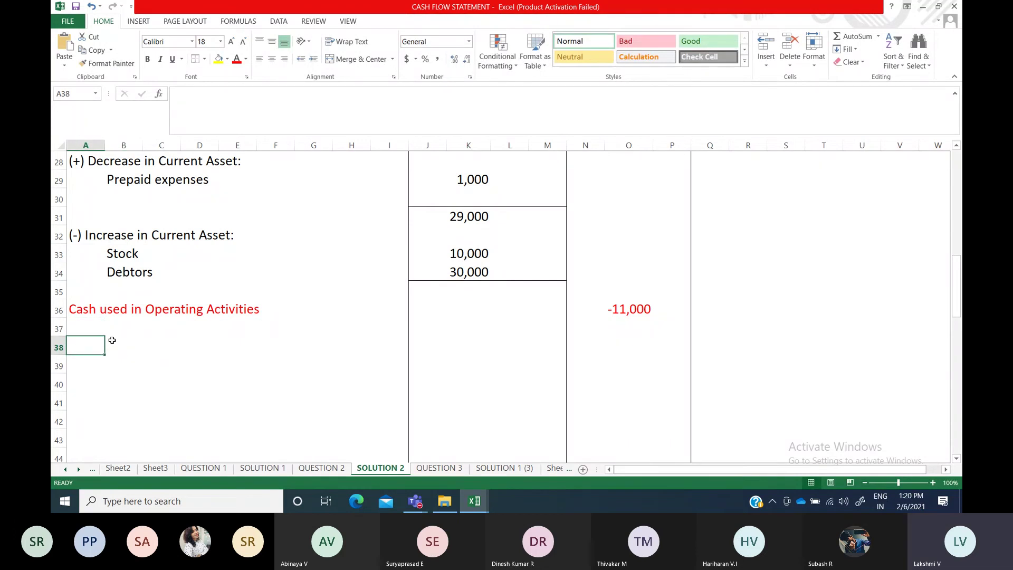
text(Investin)
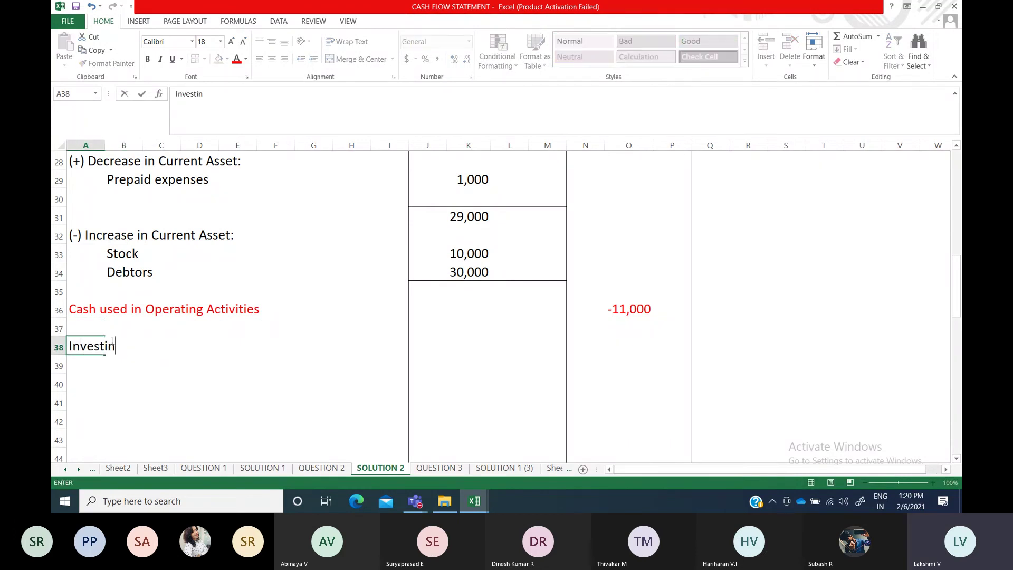
text(g Acv)
key(BackSpace)
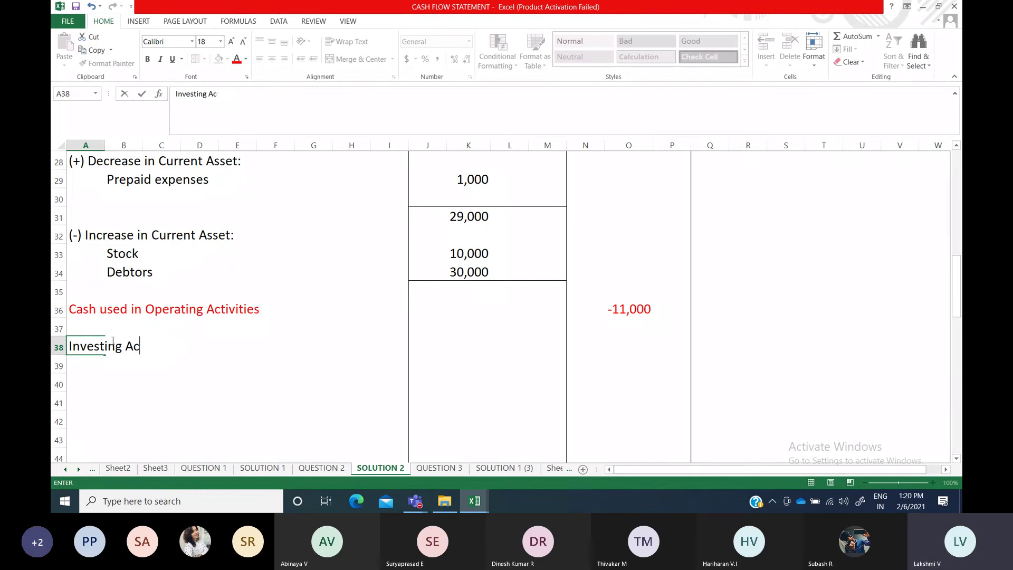
text(tivities)
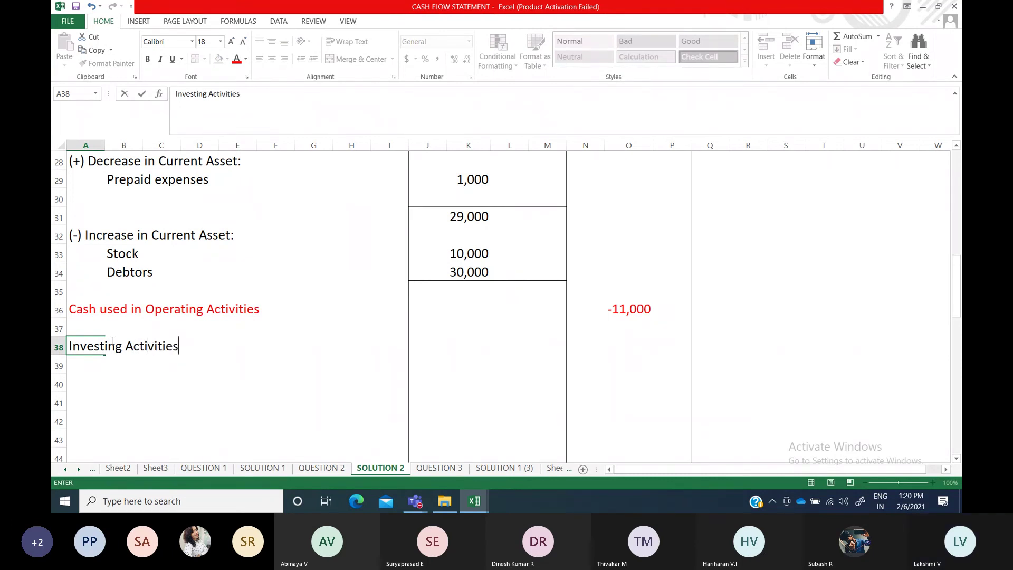
text(:)
key(Return)
key(Return)
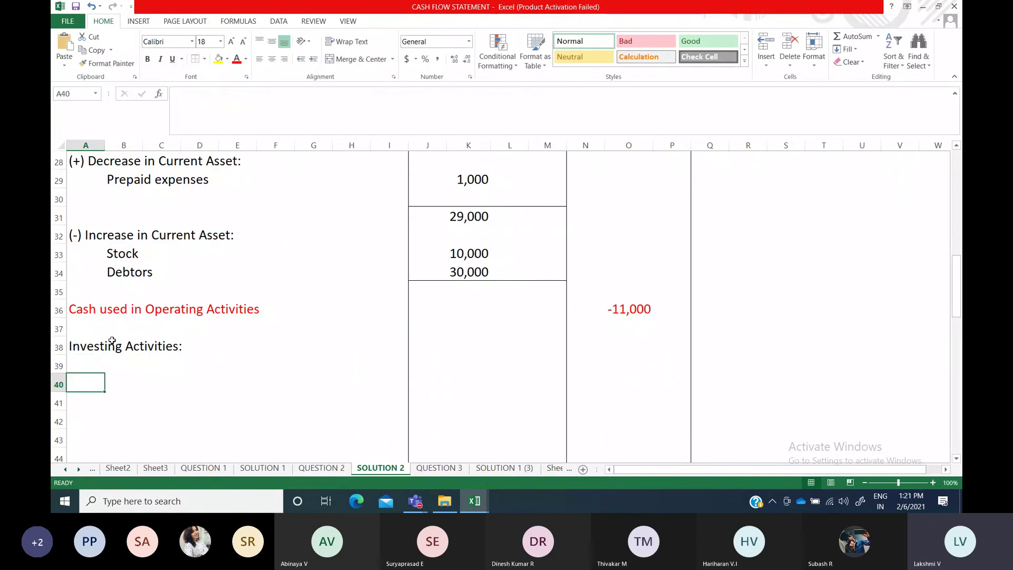
Consult the QUESTION 2 balance sheets and list "Purchase of Plant & Machinery" in A40 on SOLUTION 2
click(323, 468)
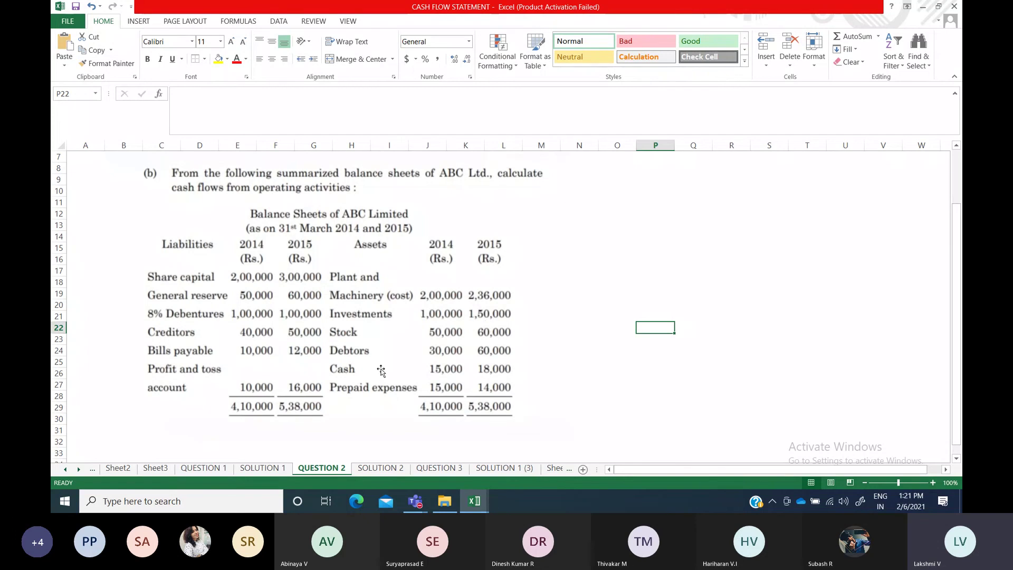
click(378, 468)
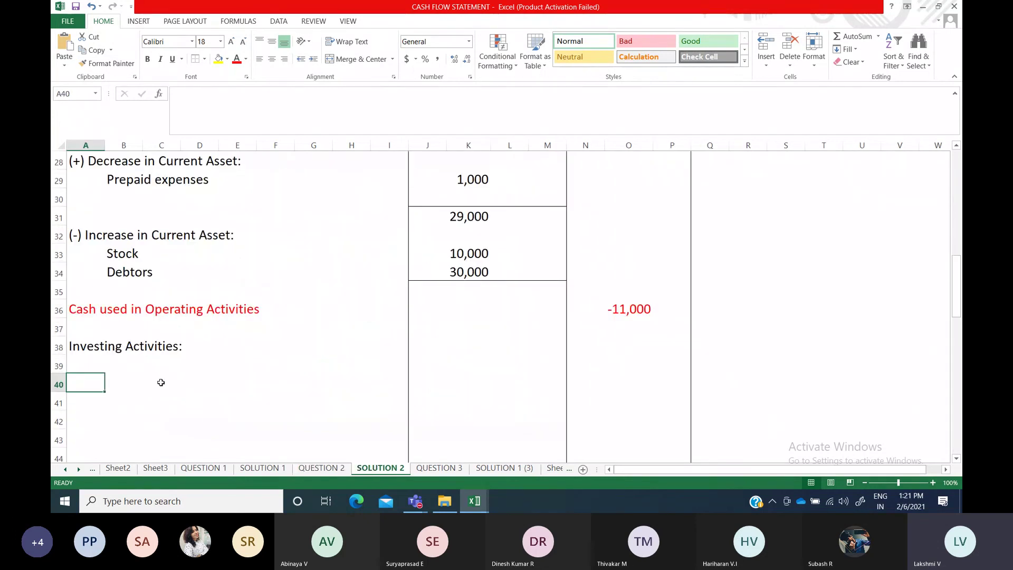
text(Purchase of [)
key(BackSpace)
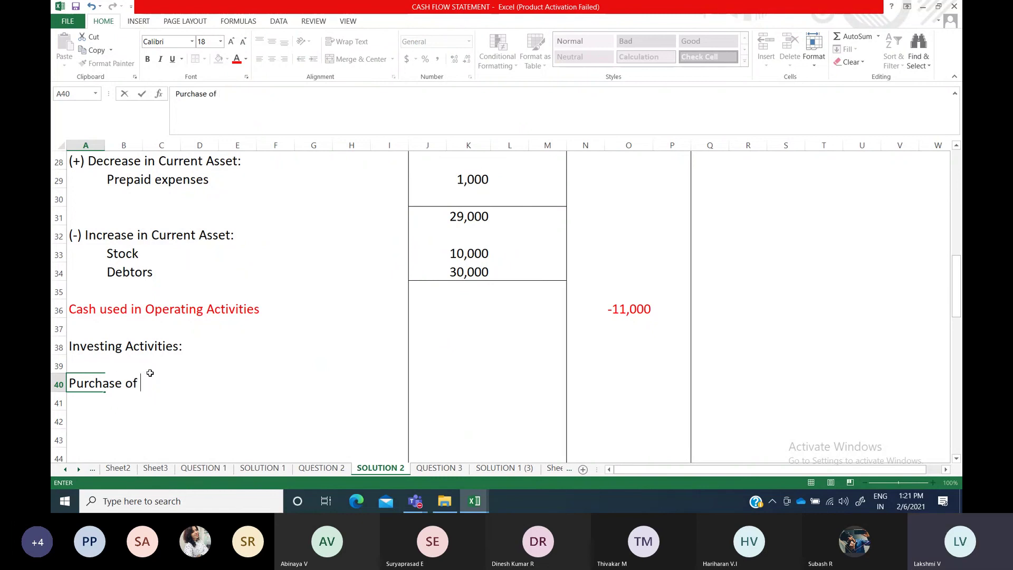
text(Purchase of Pla)
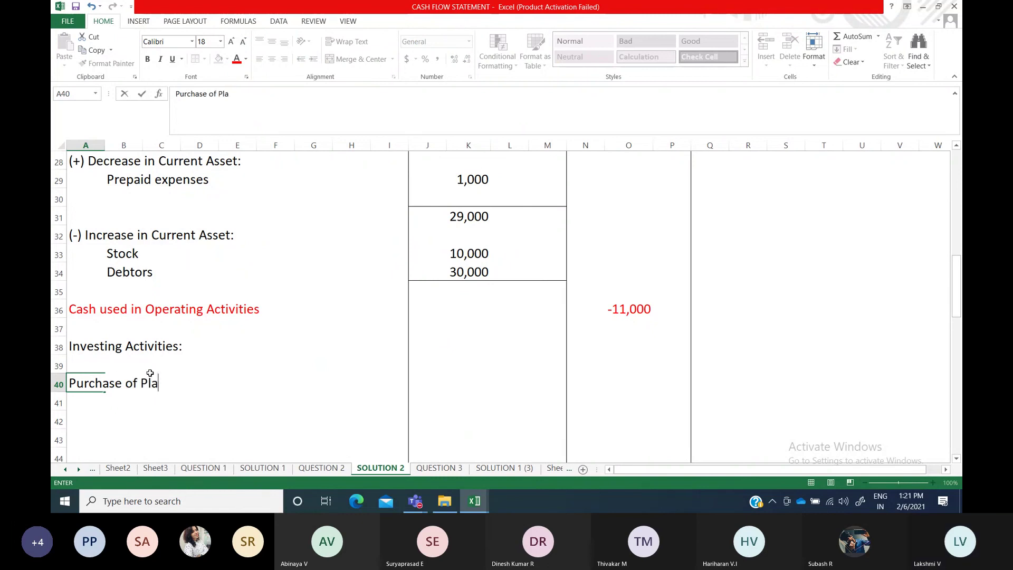
text(nt & Machinery)
key(Return)
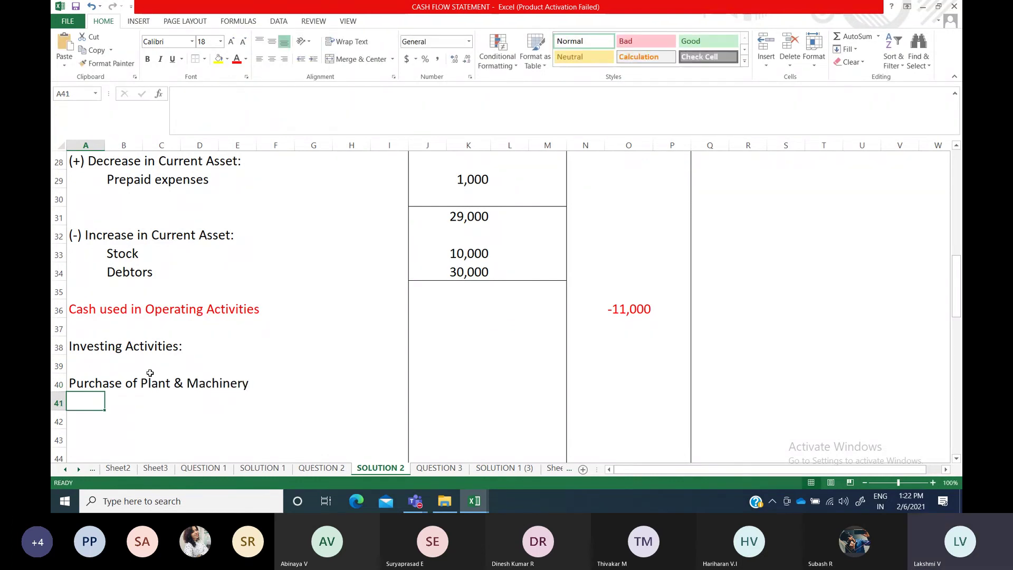
List "Purchase of Investments" in A42 under the investing activities
key(Return)
text(Purchase of)
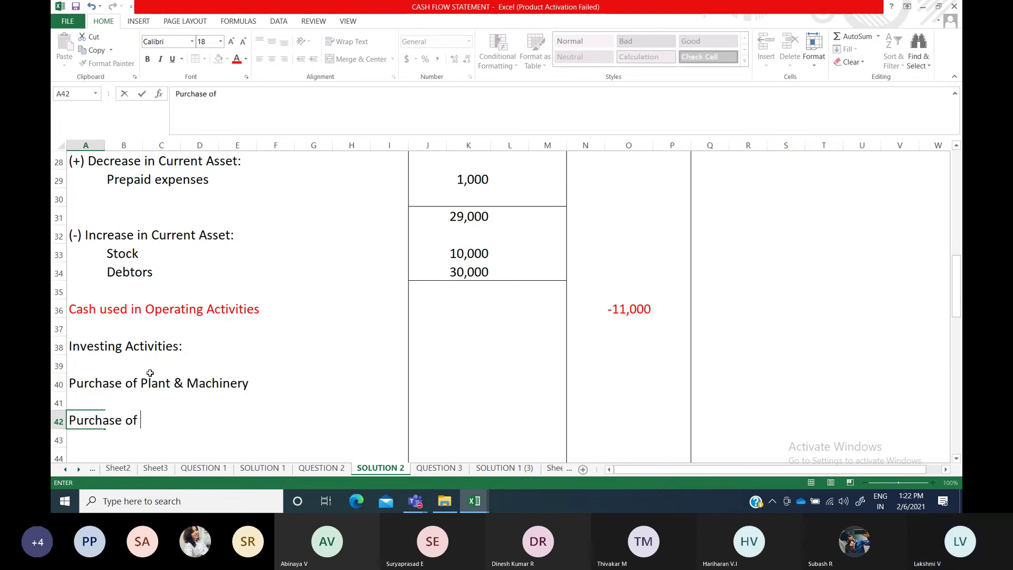
text( Investments)
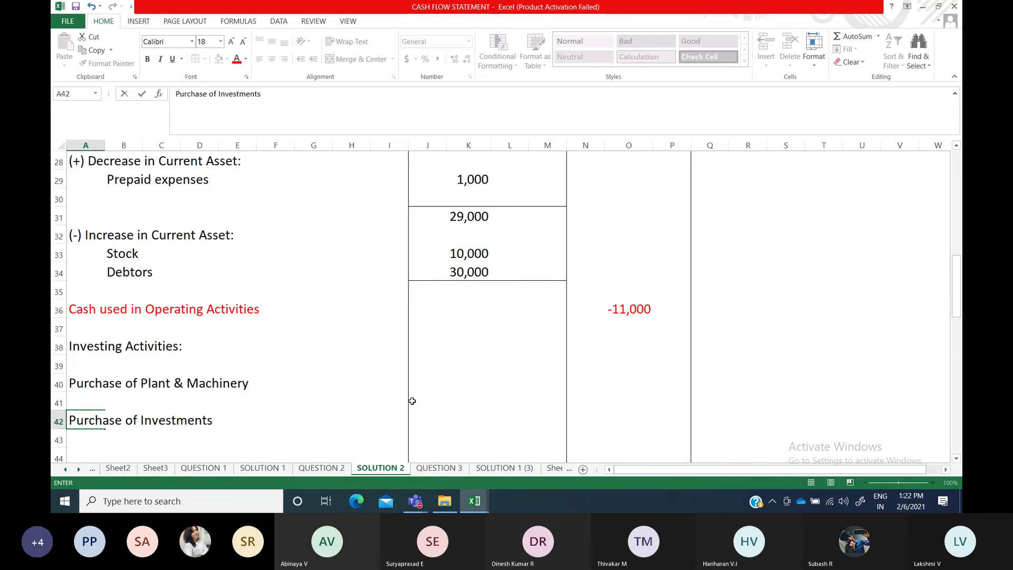
click(452, 369)
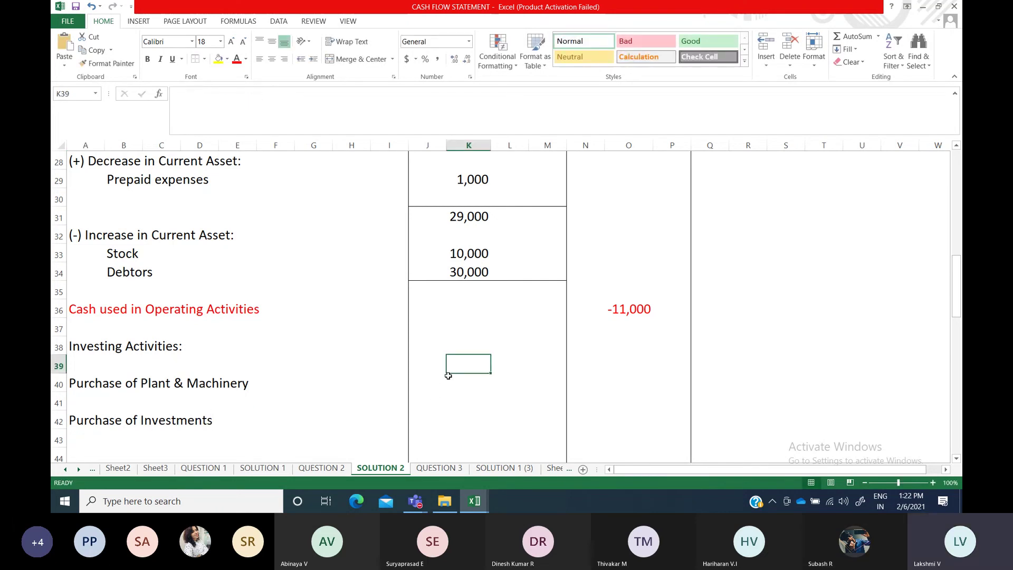
Enter 36,000 in K40 as the amount for the purchase of plant and machinery
click(449, 383)
text(36,00)
key(Return)
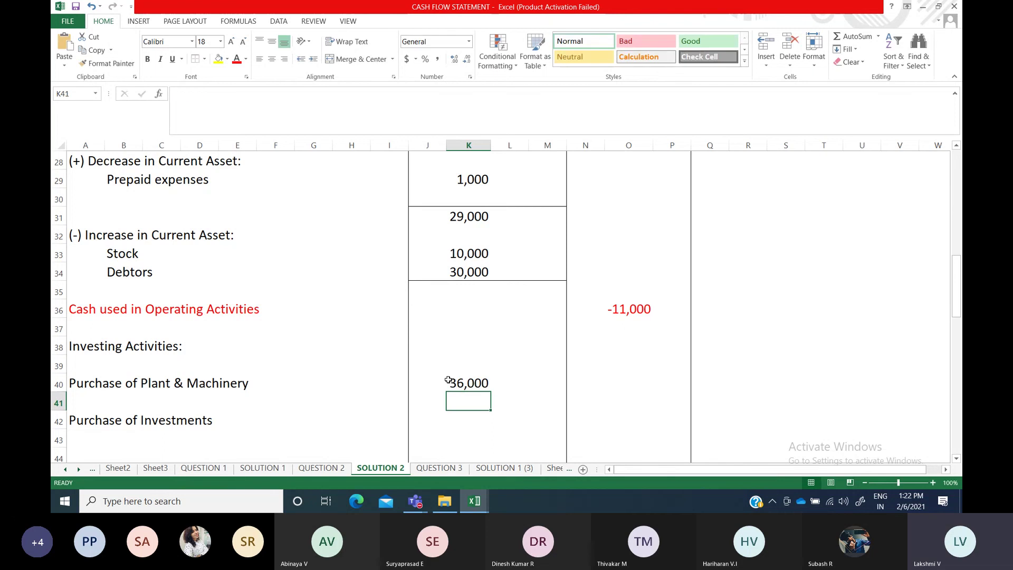
key(Return)
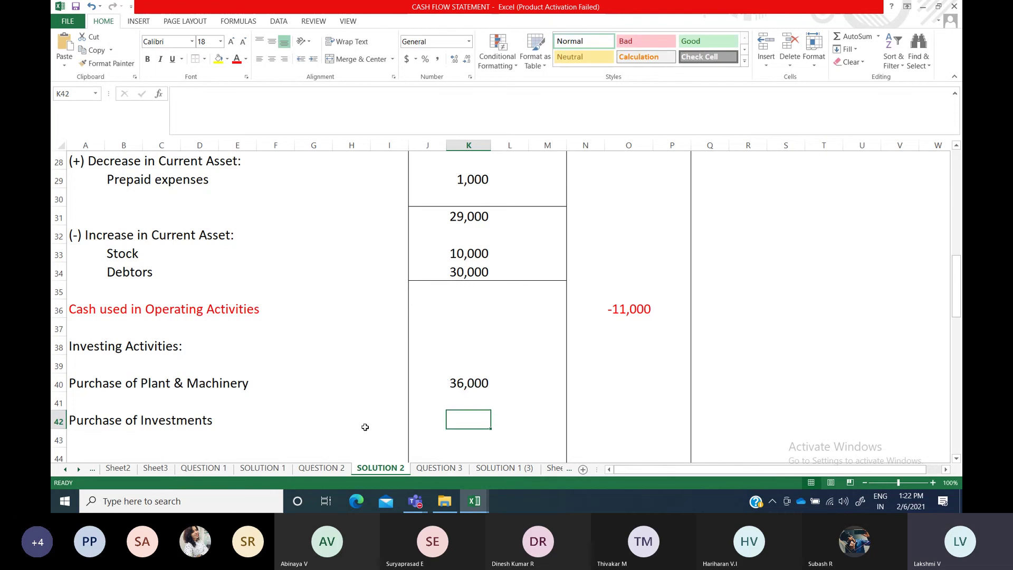
Consult the QUESTION 2 balance sheets and enter 50,000 in K42 on SOLUTION 2 for the purchase of investments
click(323, 467)
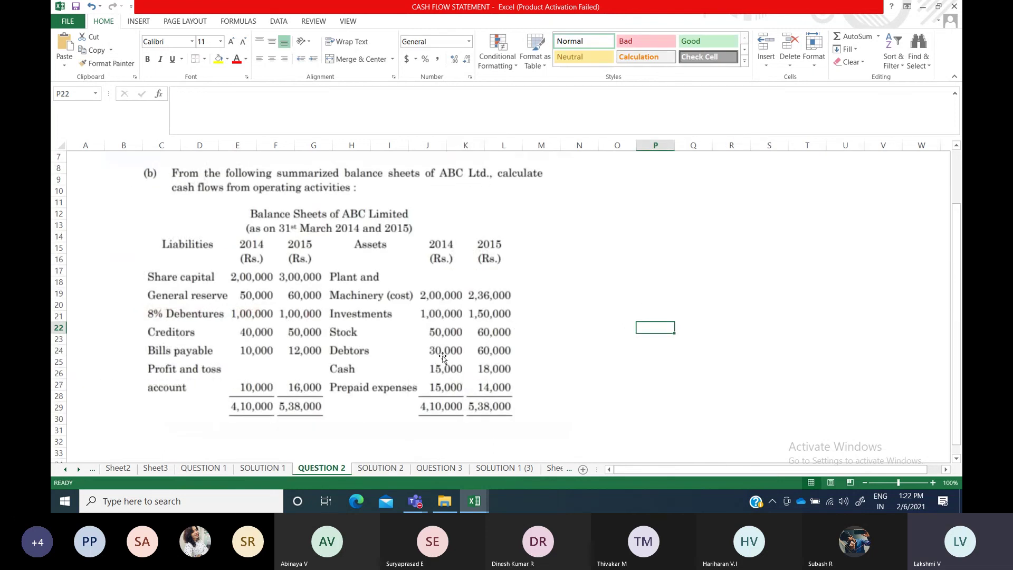
click(380, 467)
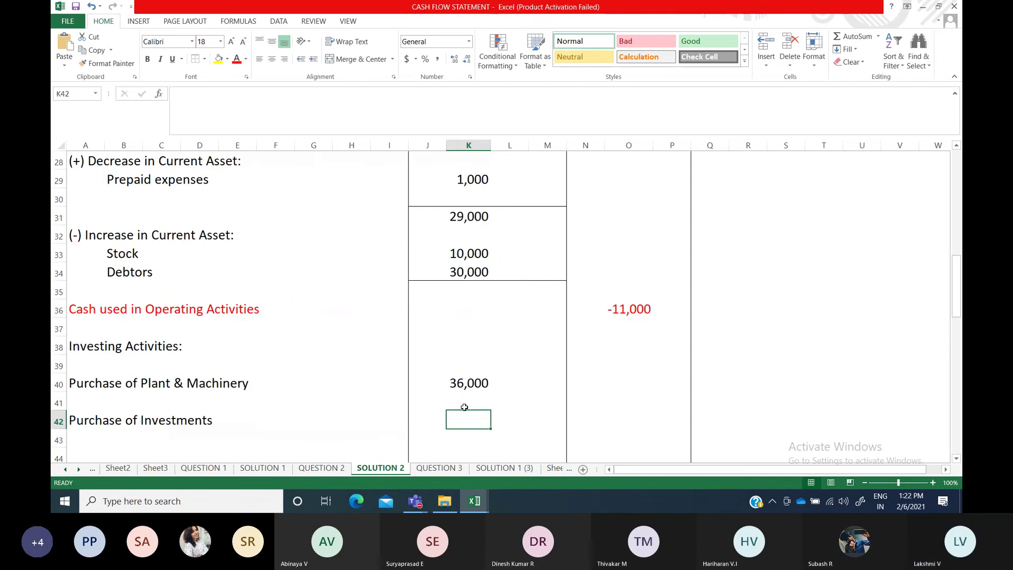
text(50,000)
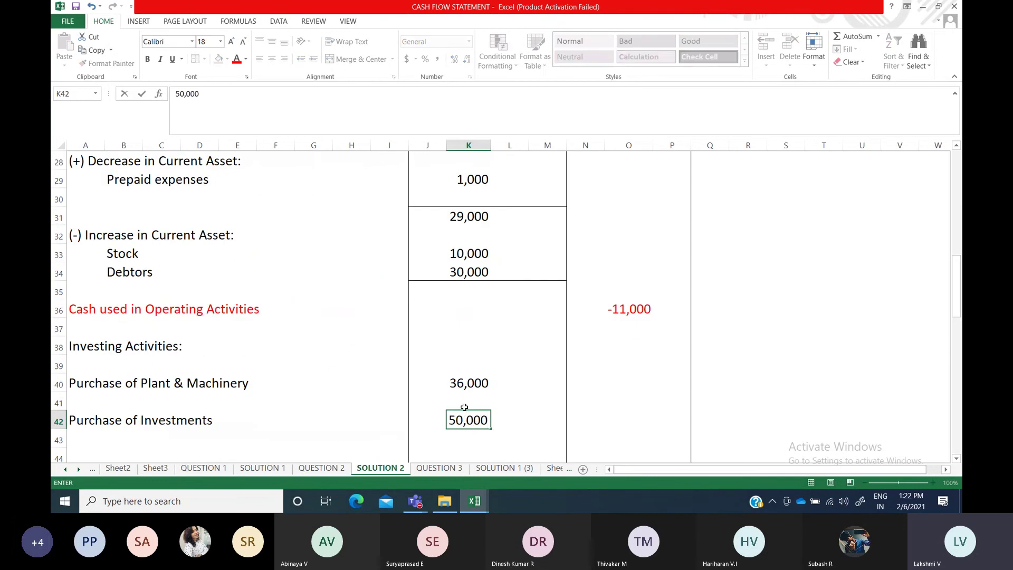
scroll(464, 406, down, 4)
scroll(449, 215, up, 2)
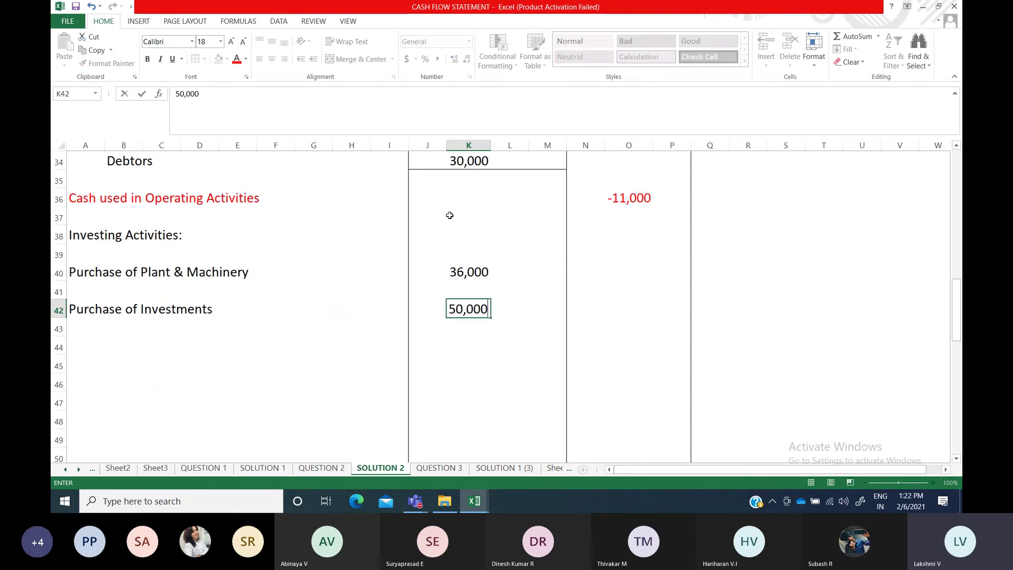
Make the plant and machinery amount in K40 negative by enclosing it in brackets as (36000)
click(458, 271)
click(178, 96)
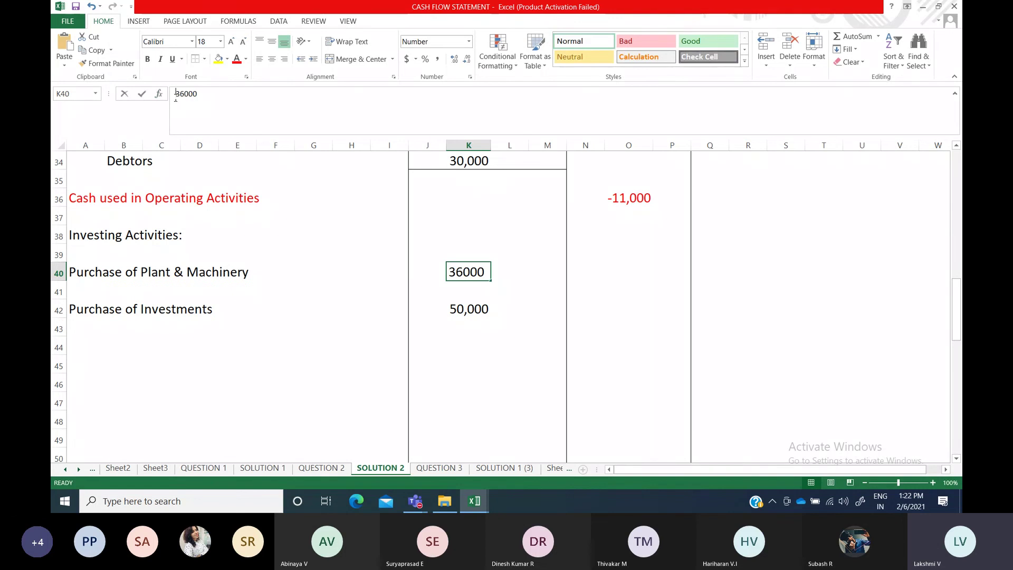
text(()
key(Right)
key(Right)
key(Right)
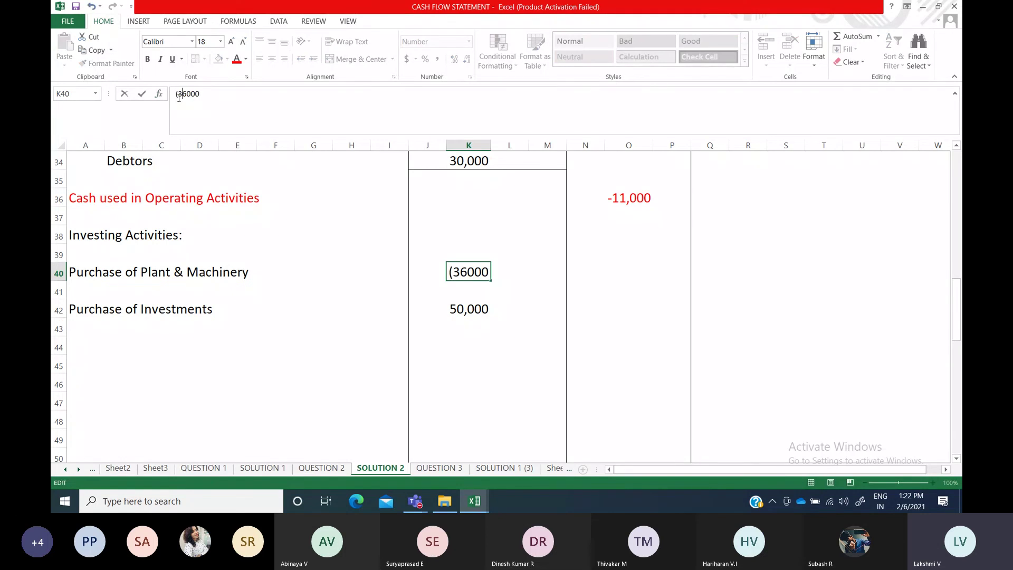
text())
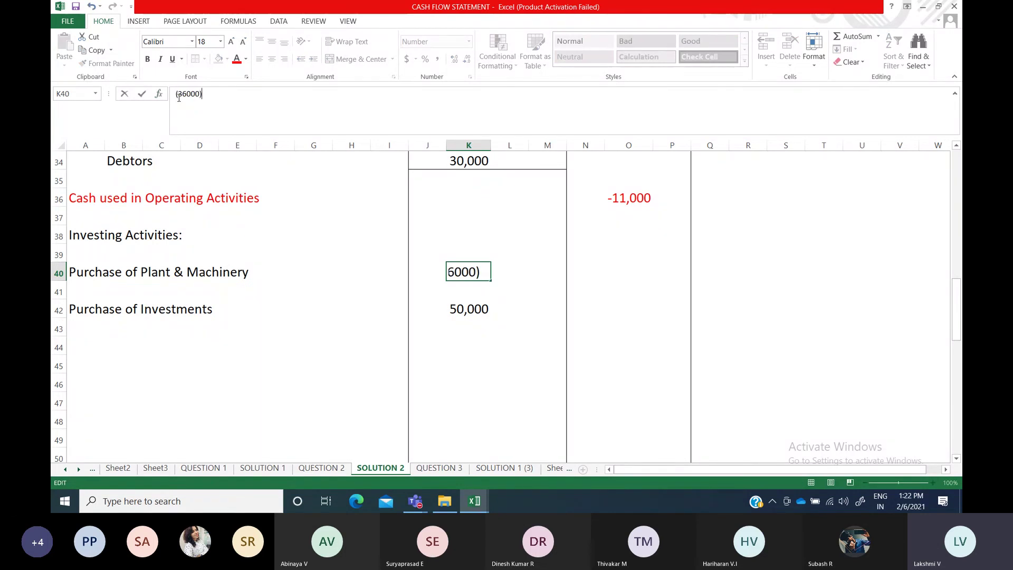
Make the investments amount in K42 negative by enclosing it in brackets as (50000)
click(454, 313)
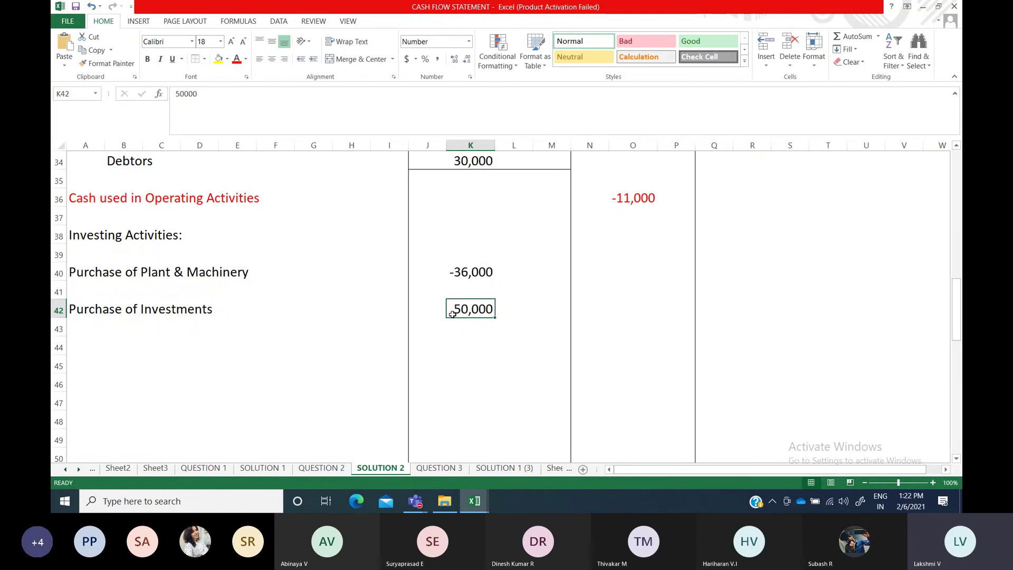
click(175, 100)
text())
click(174, 100)
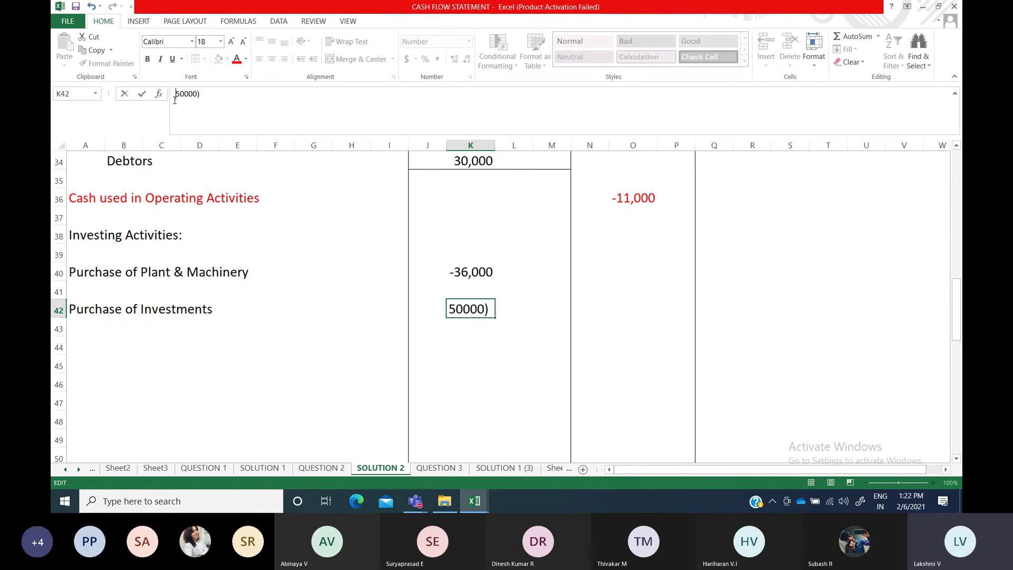
text(()
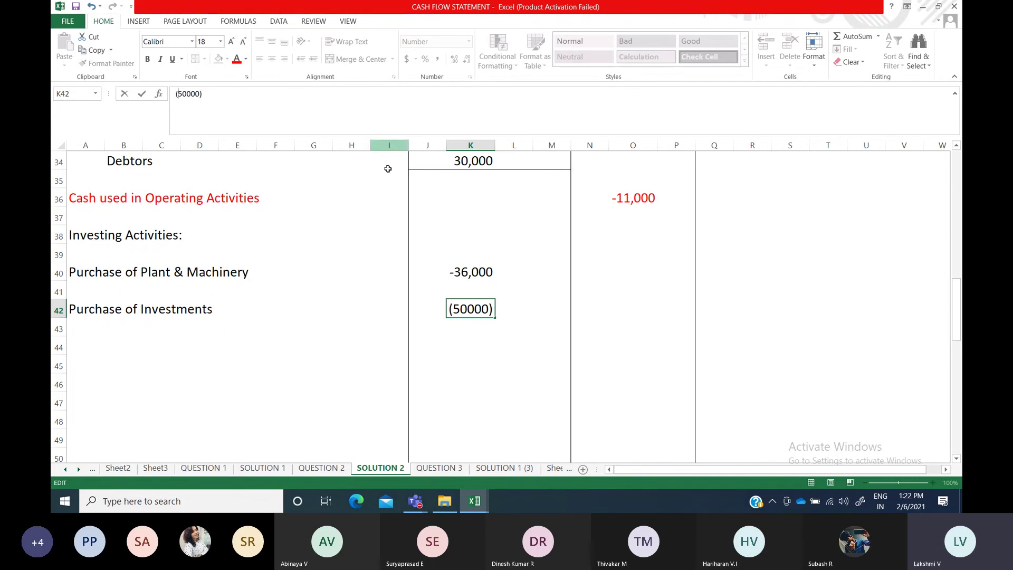
click(454, 380)
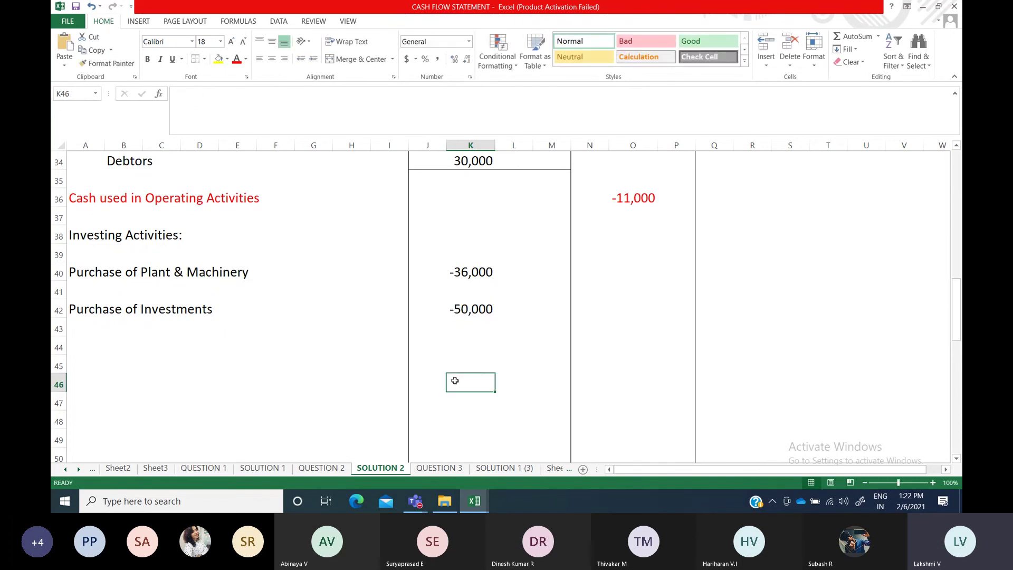
click(478, 358)
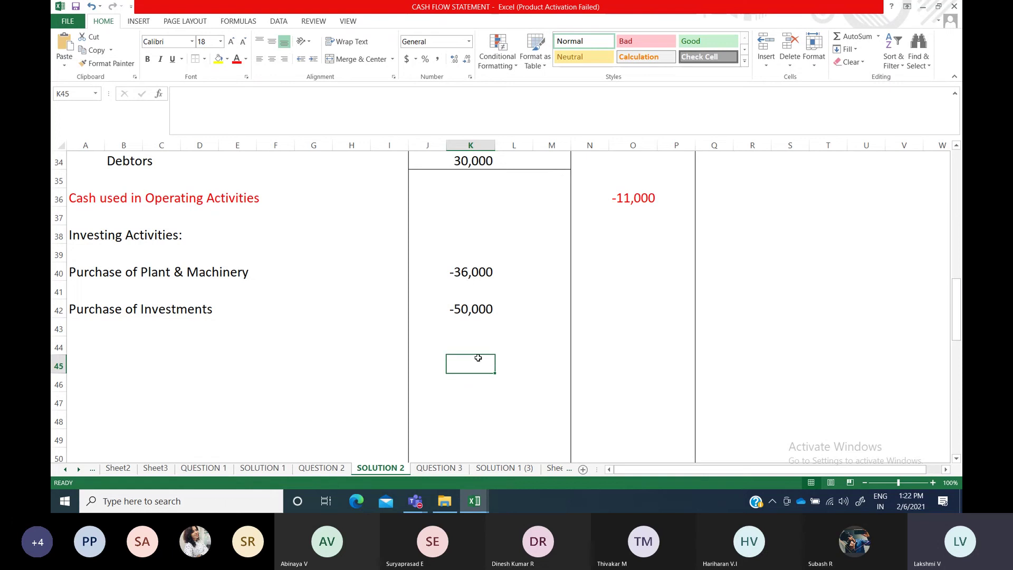
Recheck the QUESTION 2 balance sheets and enter the investing activities total as (86,000) in O45 on SOLUTION 2
click(323, 469)
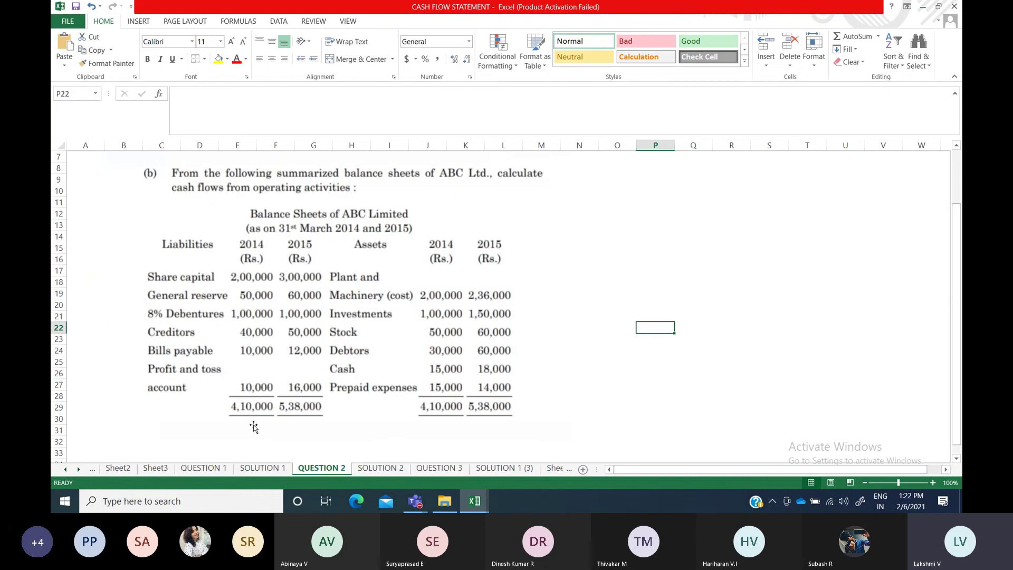
click(381, 469)
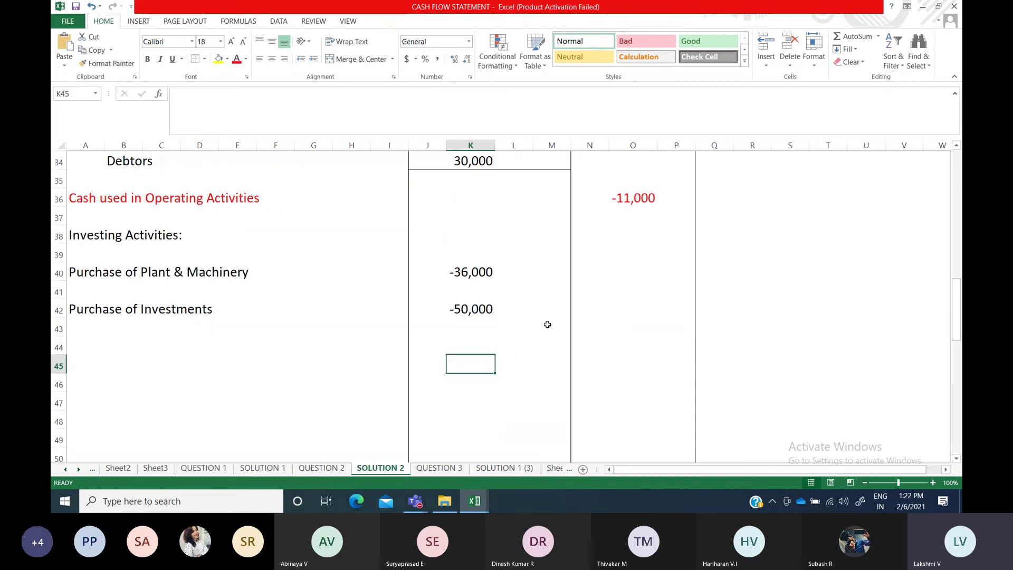
click(490, 332)
click(470, 357)
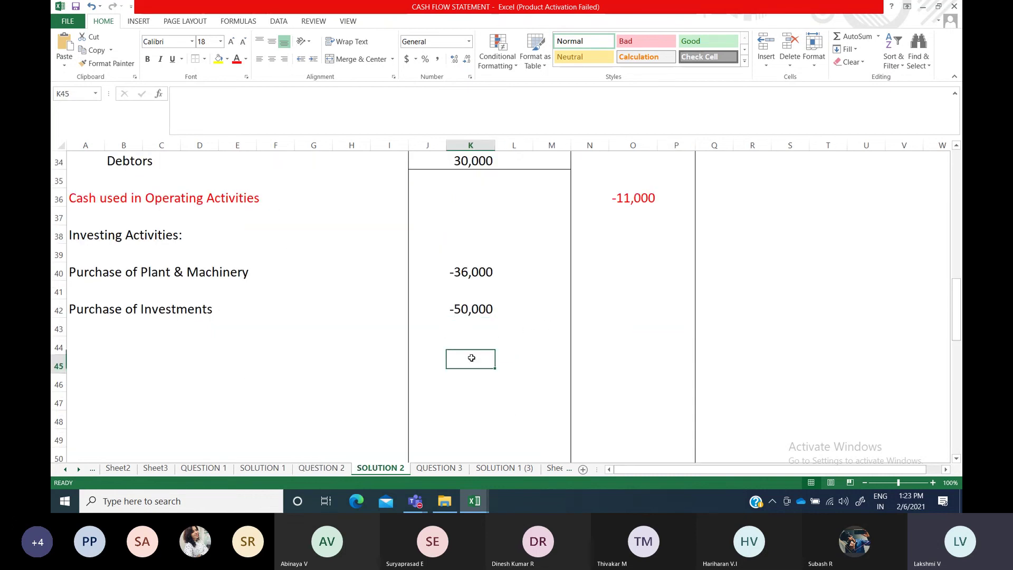
click(630, 356)
text(()
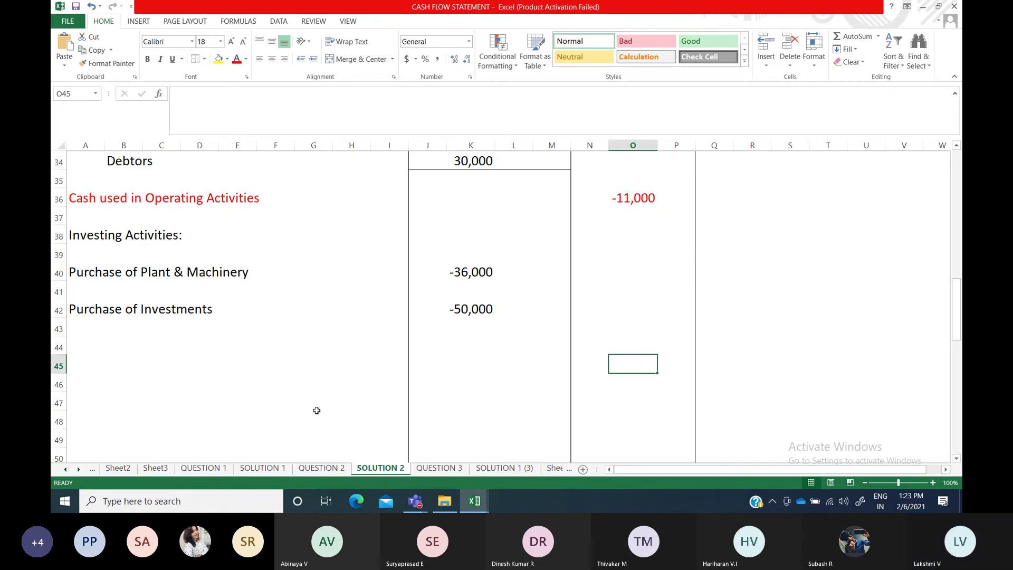
text(86,000)
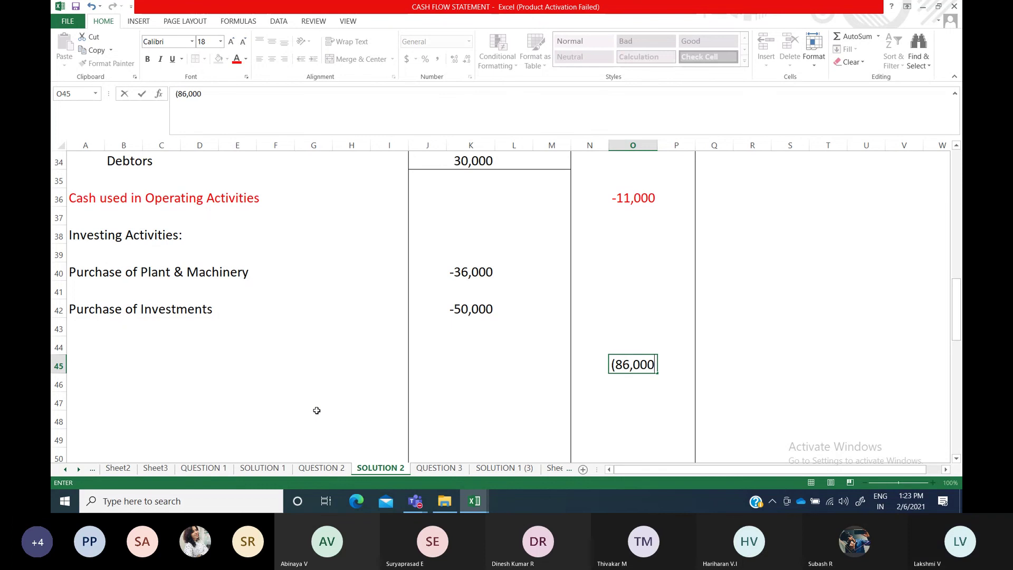
text())
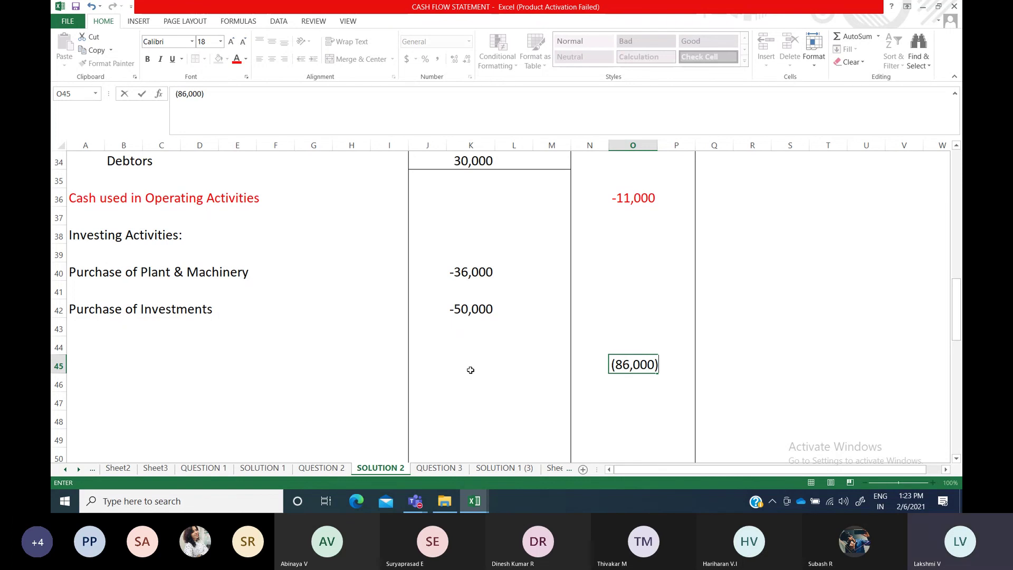
click(470, 368)
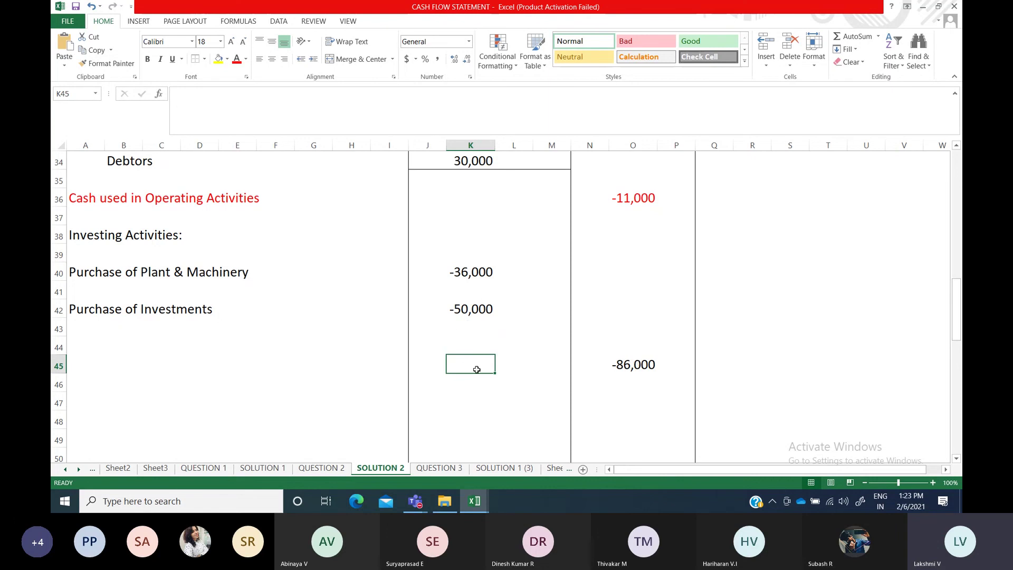
Rule off the investing amounts with a top border across J44:M44
drag(432, 346, 551, 346)
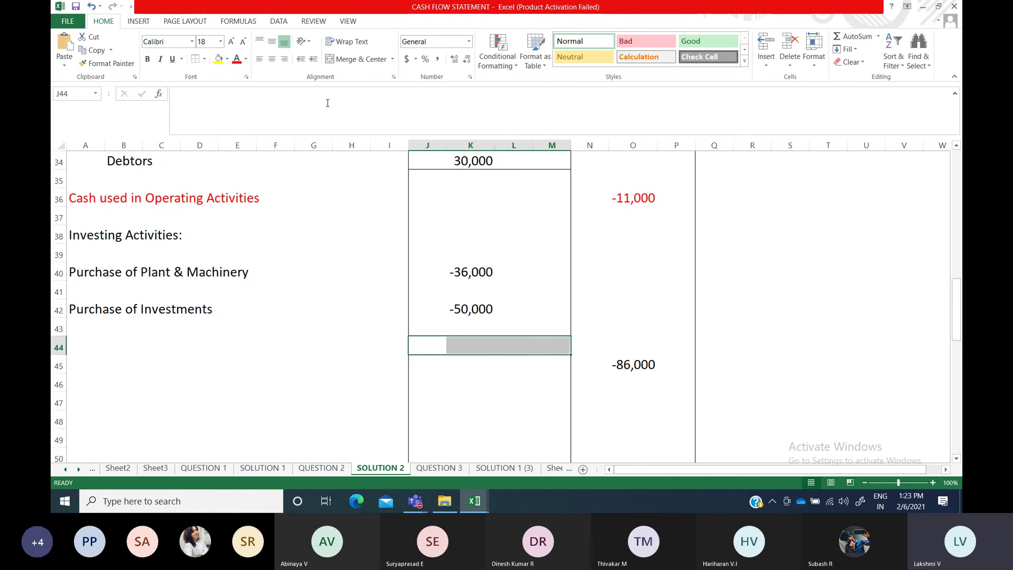
click(117, 363)
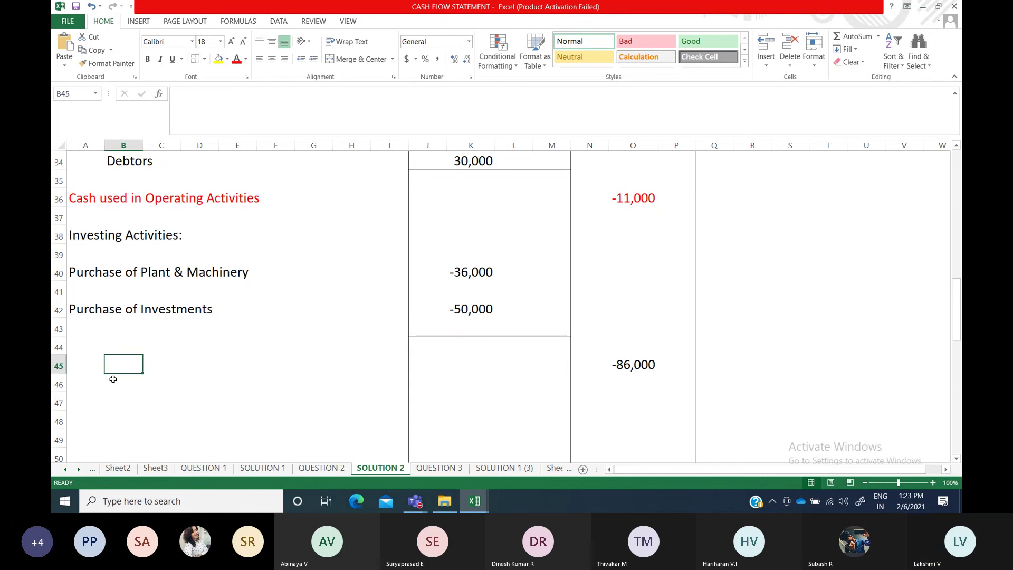
Label the total "Cash used in Investing Activities" in A45 and colour the label red
click(99, 368)
text(C)
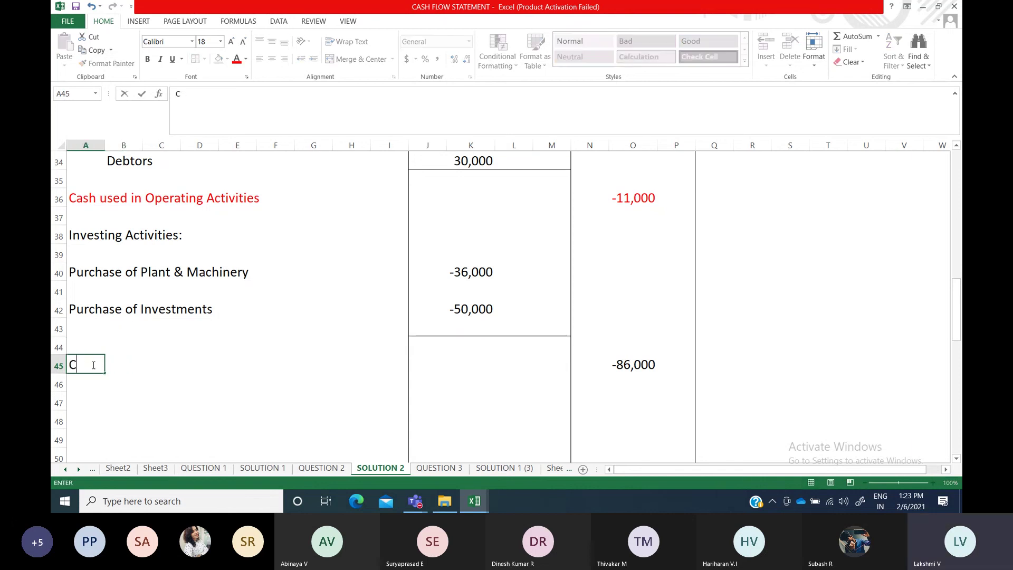
text(ash used )
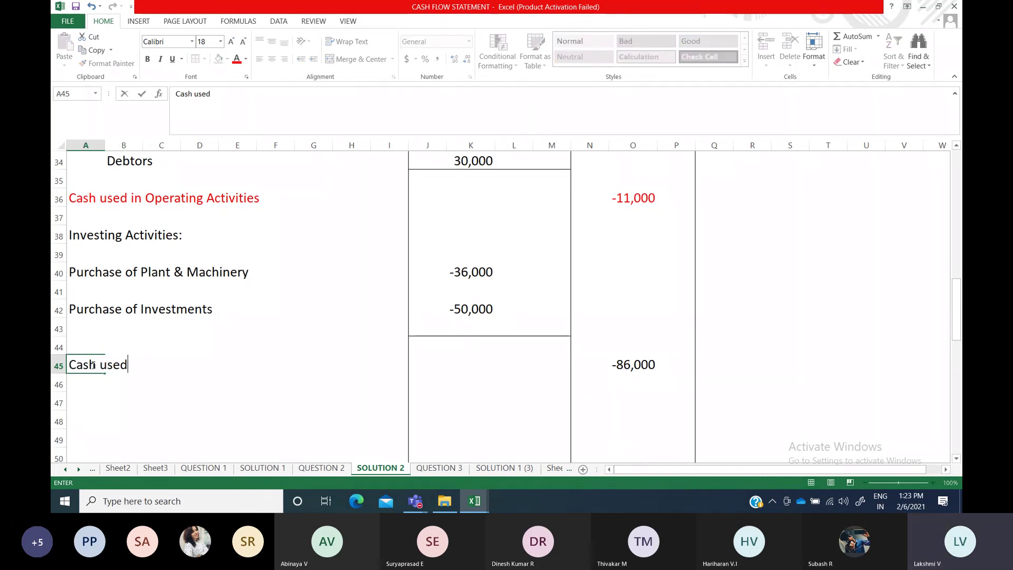
text(o)
key(BackSpace)
text(i)
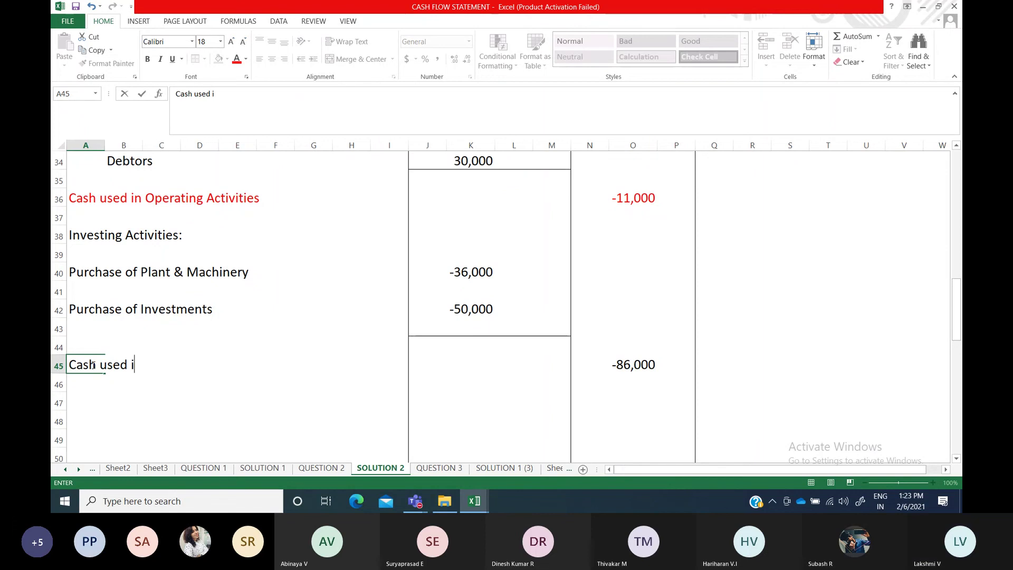
text(n Invest)
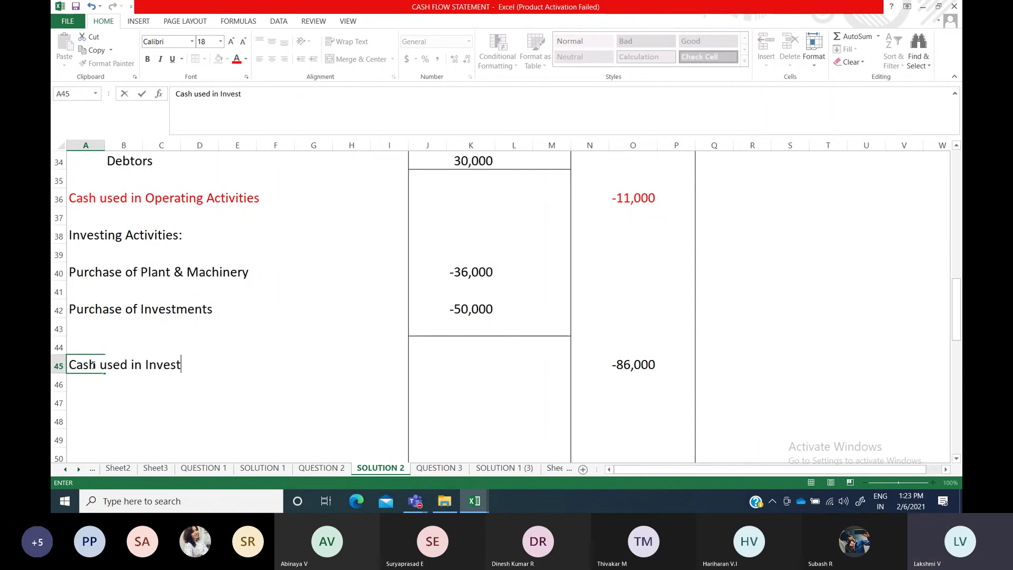
text(ing Activities)
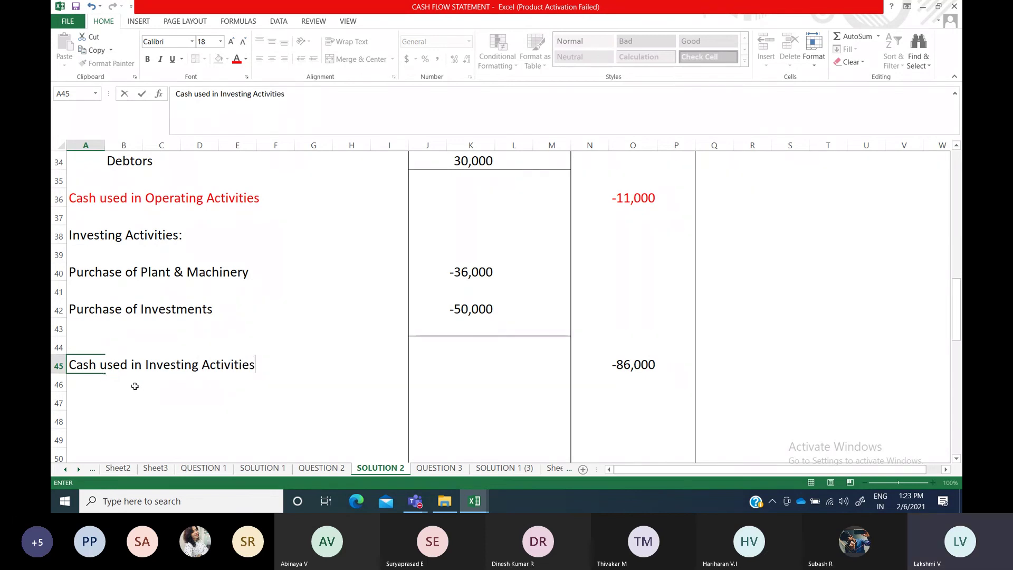
click(169, 396)
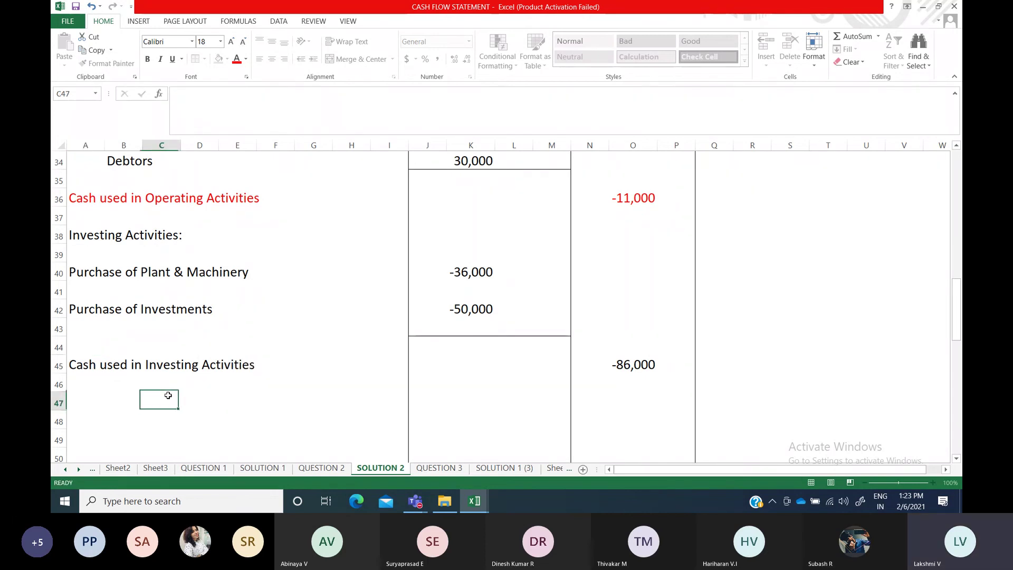
drag(71, 364, 289, 365)
click(237, 59)
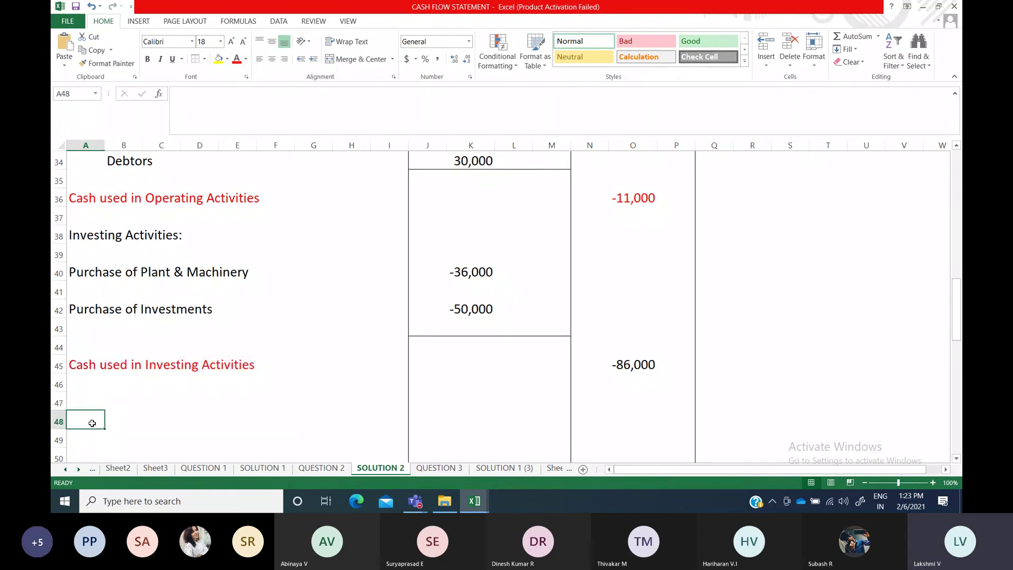
Add the heading "Financing Activities:" in A48 below the investing activities result
text(Fin)
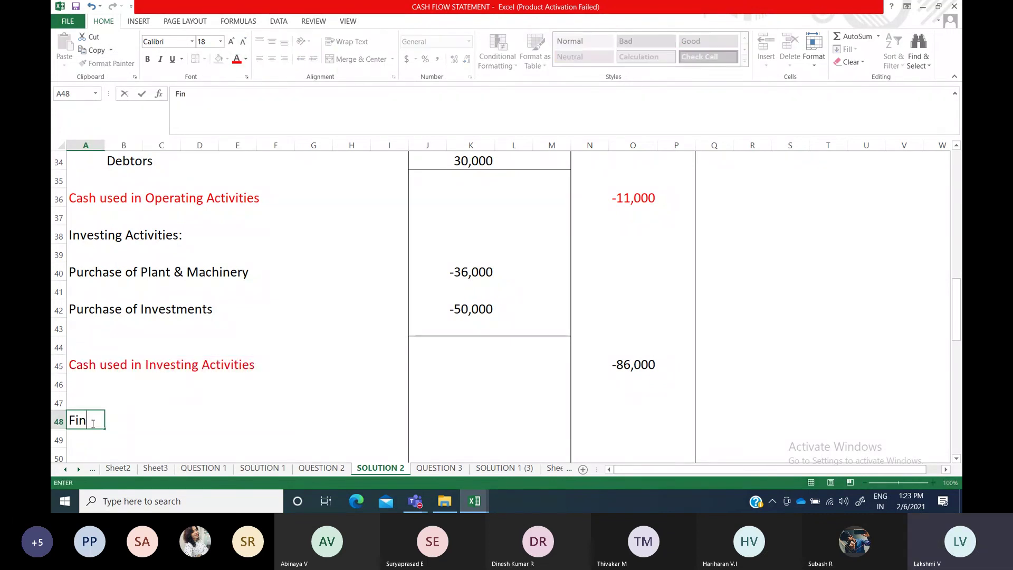
text(ancing Activities:)
key(Return)
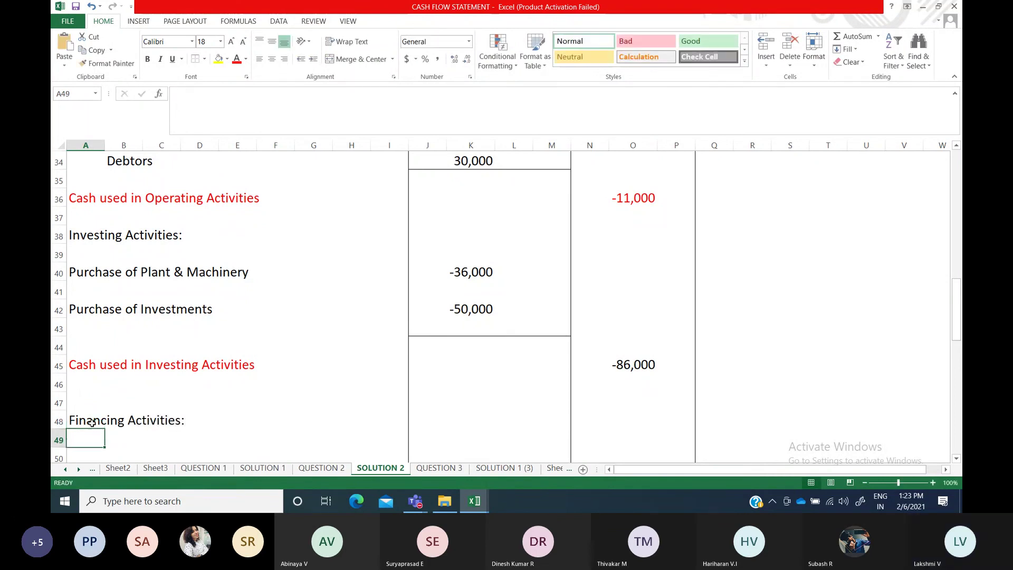
Consult the QUESTION 2 balance sheets and add "Issue of Share Capital" in A50 with 1,00,000 in K50 on SOLUTION 2
key(Return)
scroll(88, 410, down, 2)
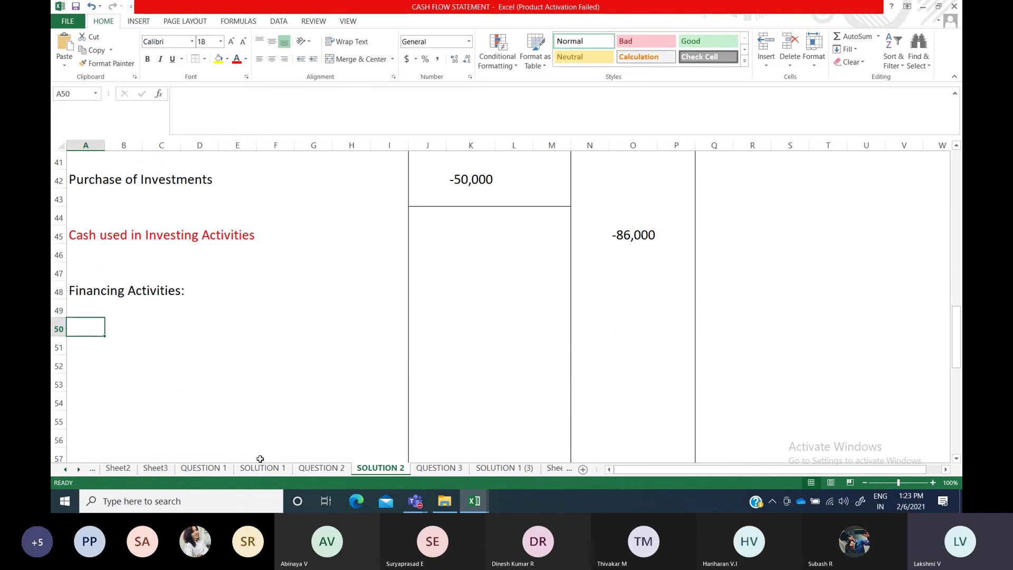
click(312, 468)
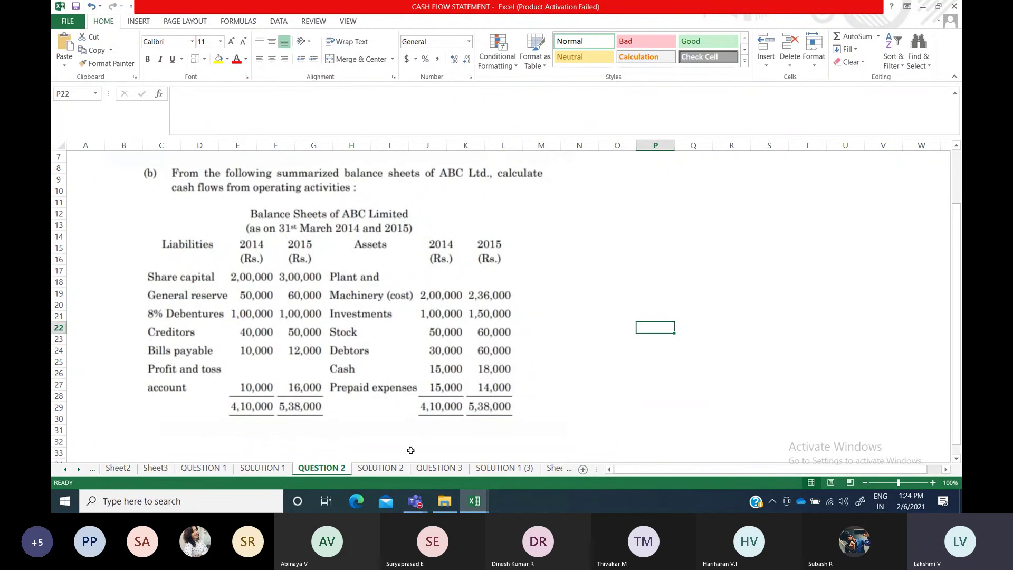
click(380, 468)
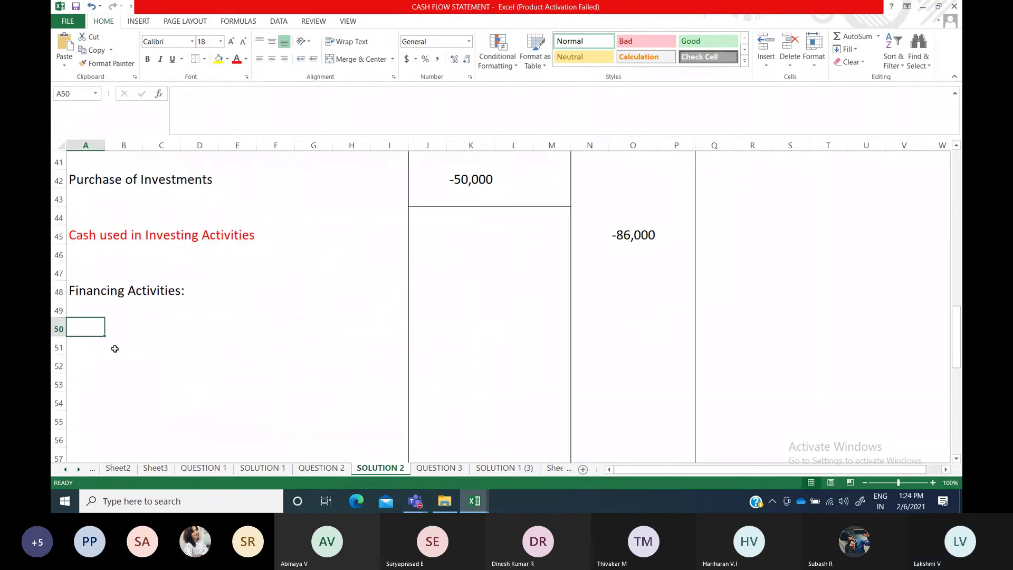
text(Pr)
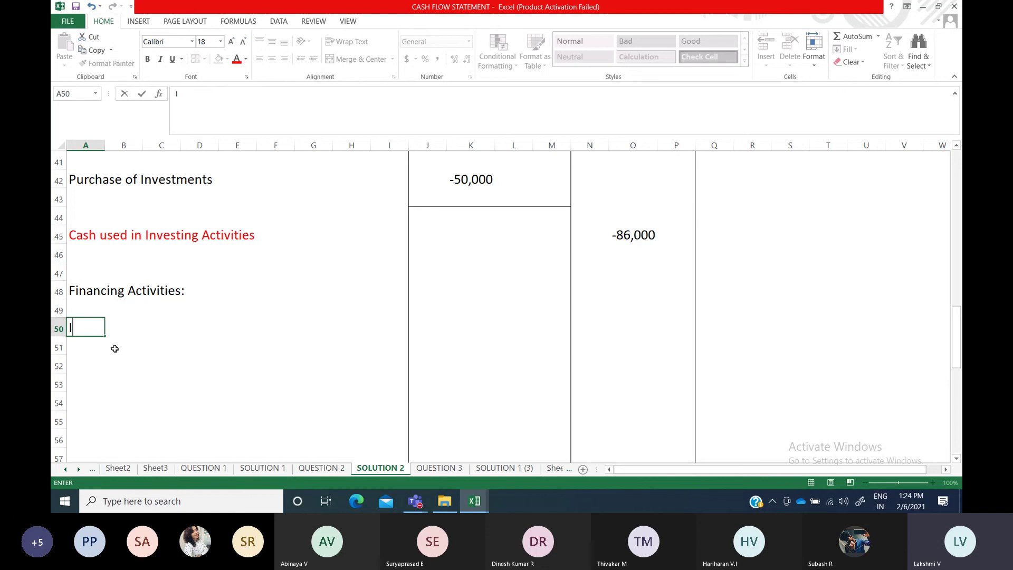
text(e of Share Capital)
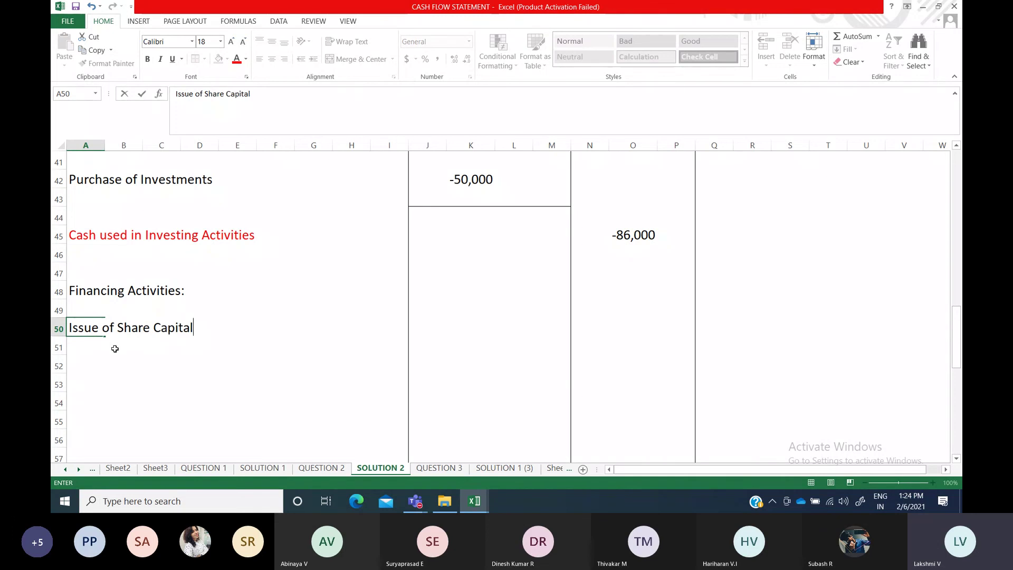
click(449, 320)
text(1,00,000)
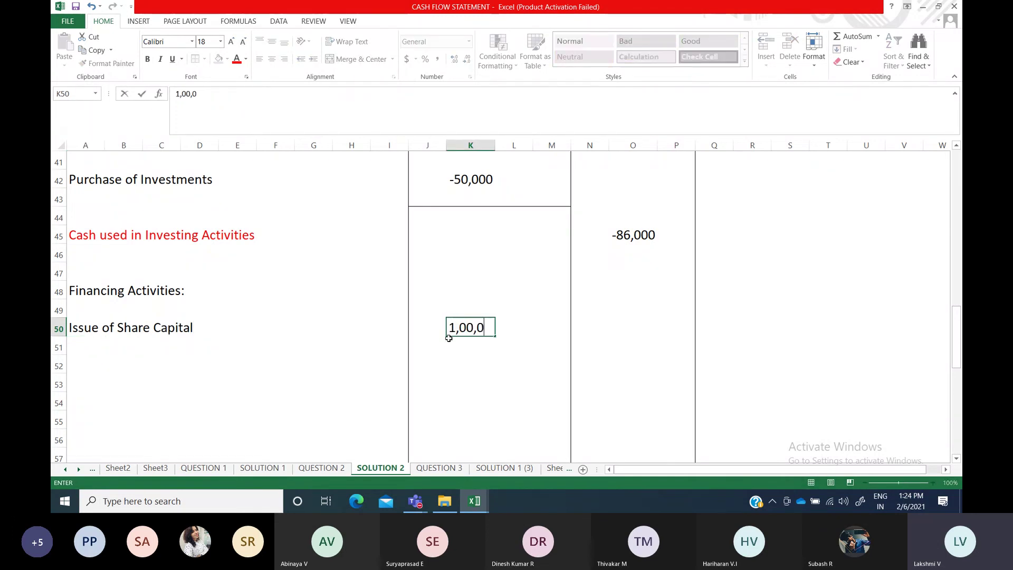
click(499, 353)
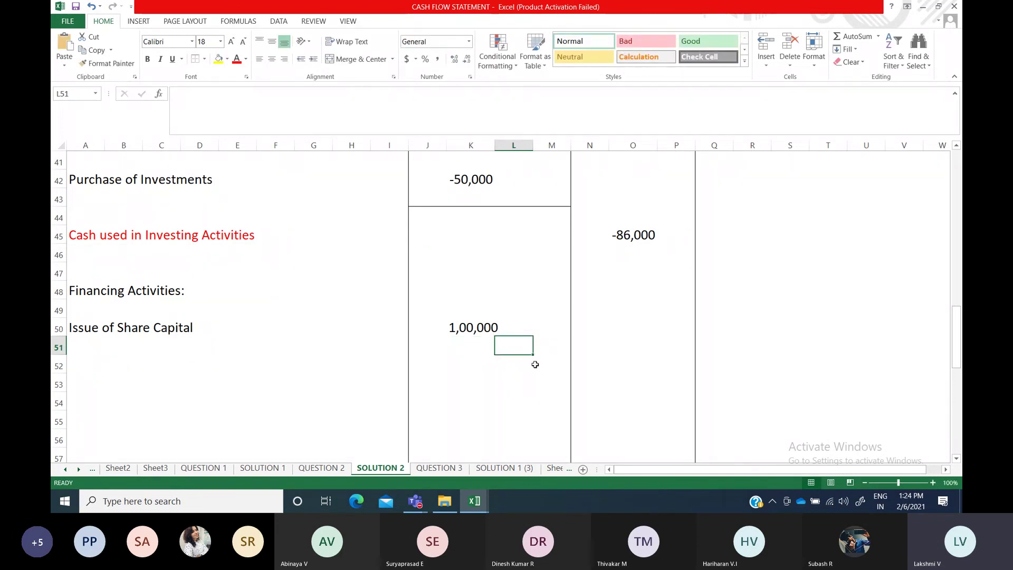
click(481, 333)
click(477, 361)
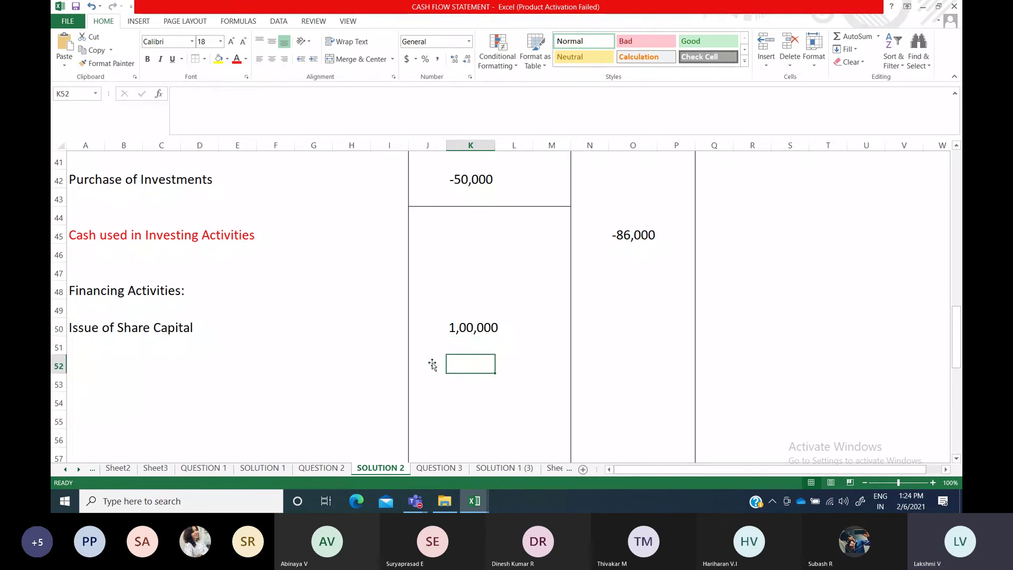
Recheck the QUESTION 2 liabilities and rule off the financing amounts on SOLUTION 2 with a top border across J52:M52
click(322, 468)
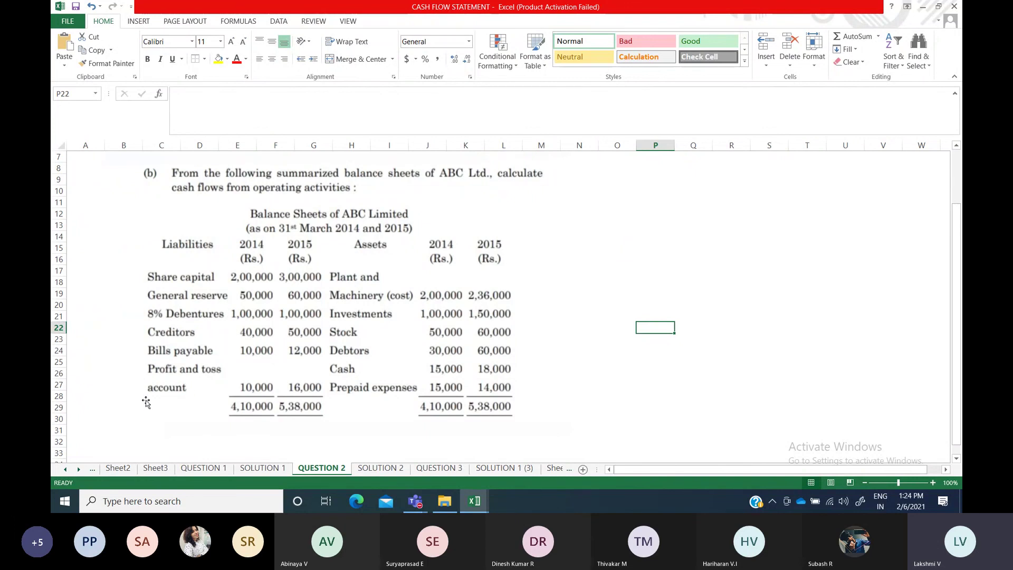
click(380, 468)
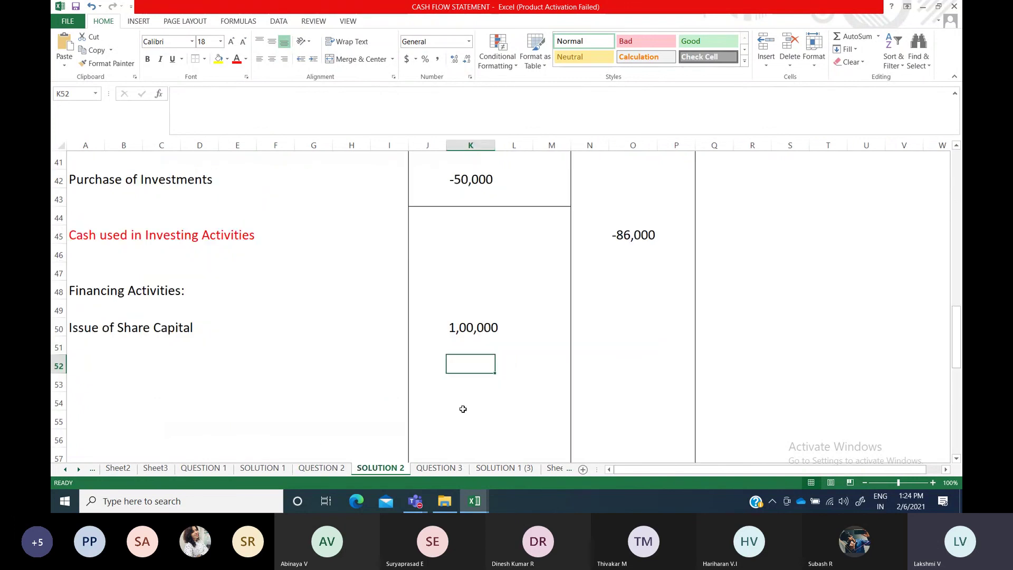
click(538, 344)
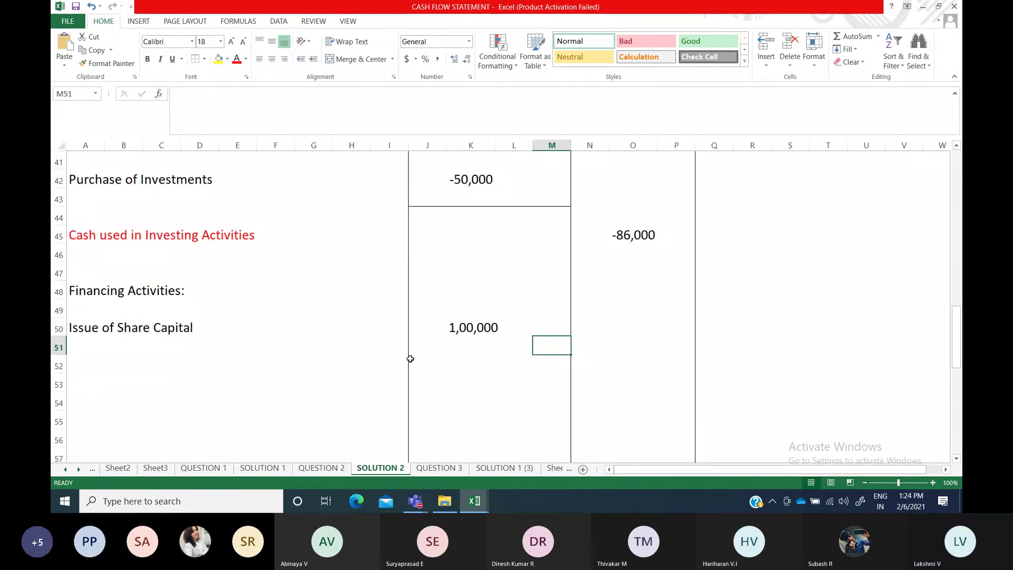
drag(411, 361, 535, 359)
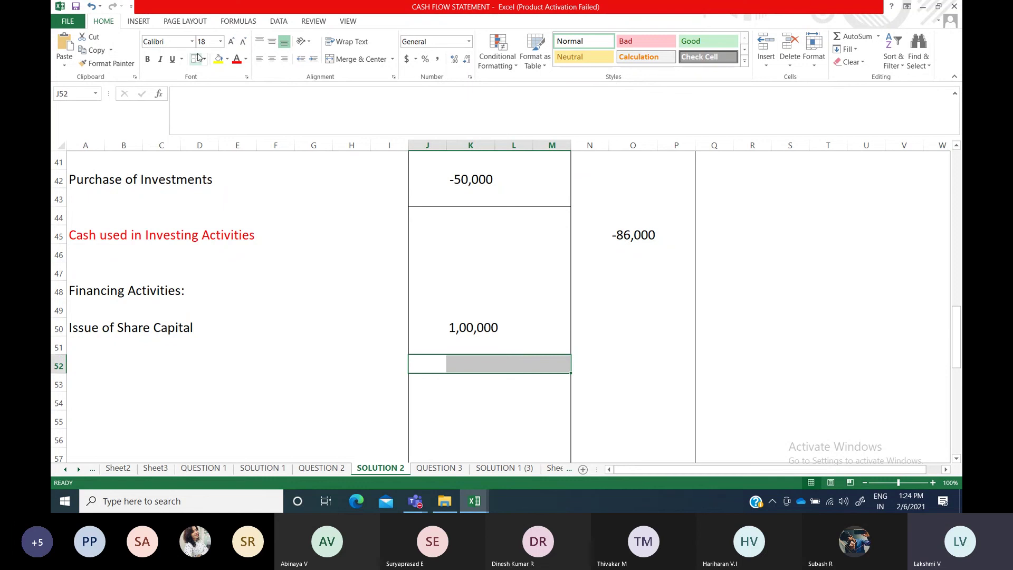
click(602, 385)
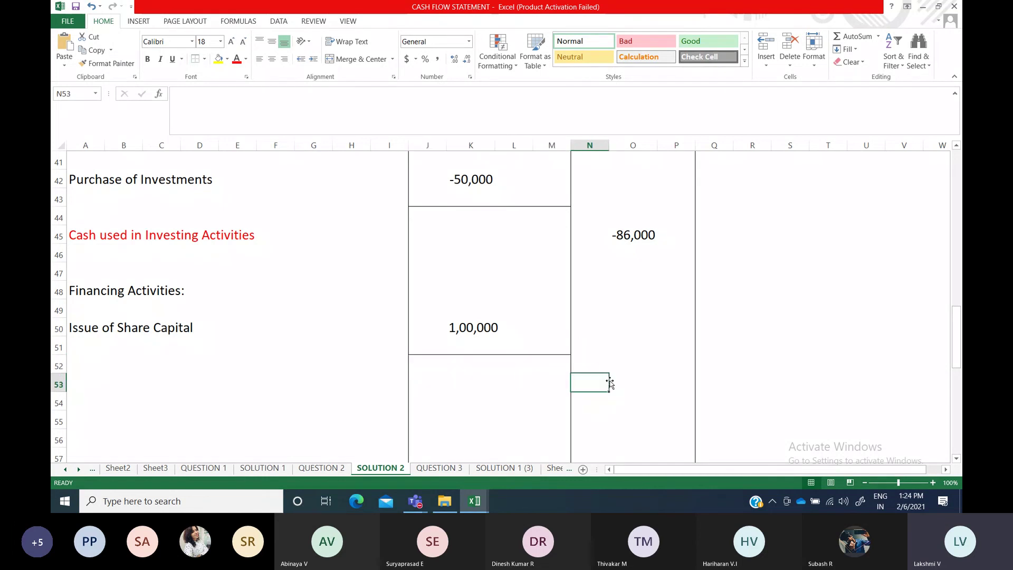
Enter the financing activities total as 1,00,000 in O53
click(610, 383)
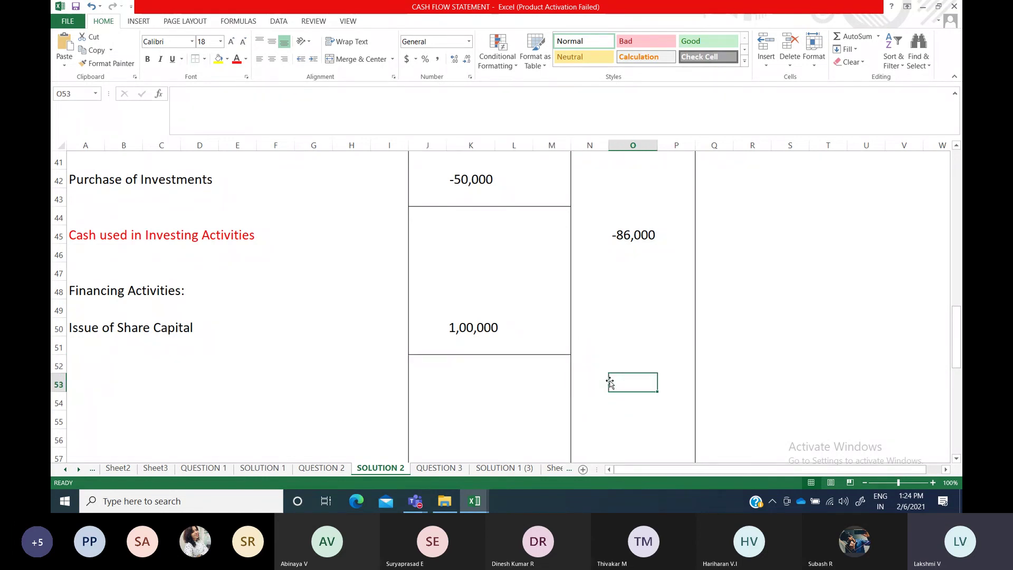
text(1,00.)
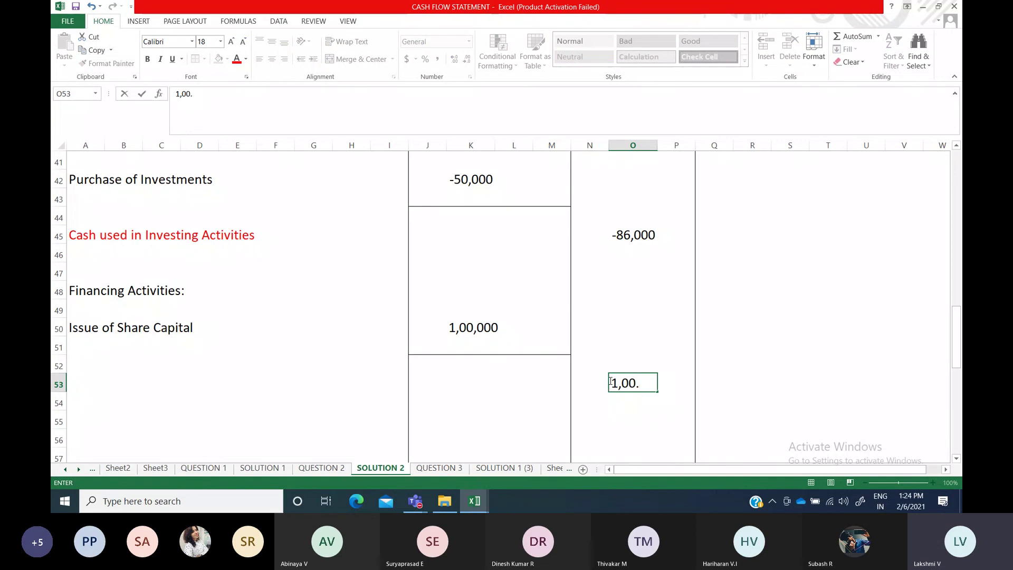
text(000)
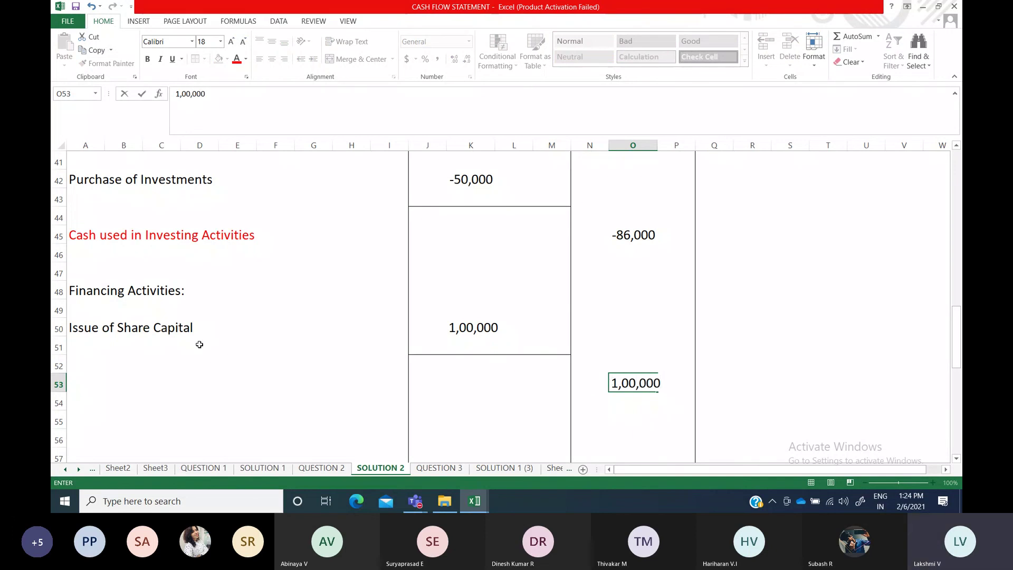
Label the financing total's row "Cash from Investing Activities" in A53
click(91, 387)
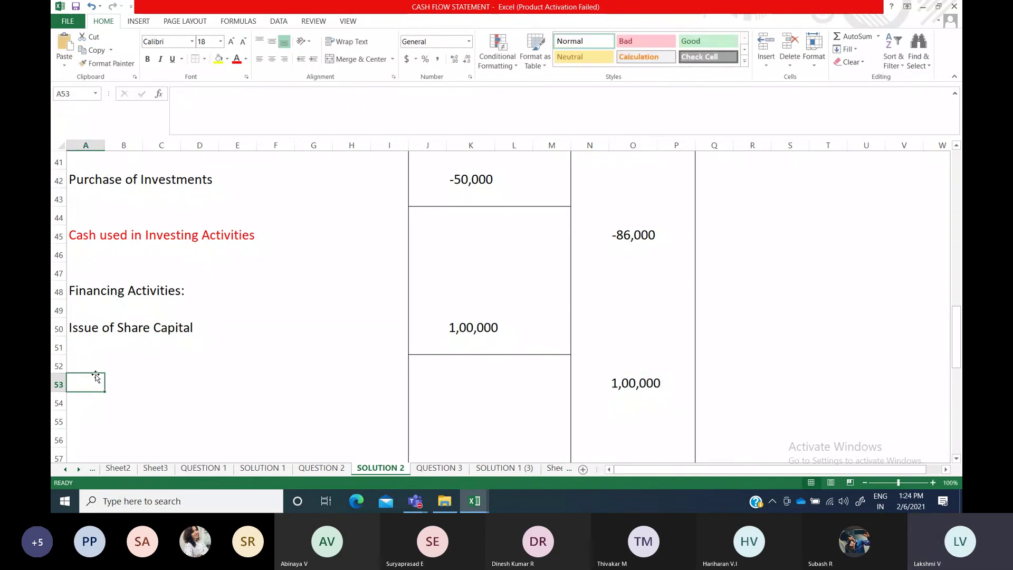
text(Cash)
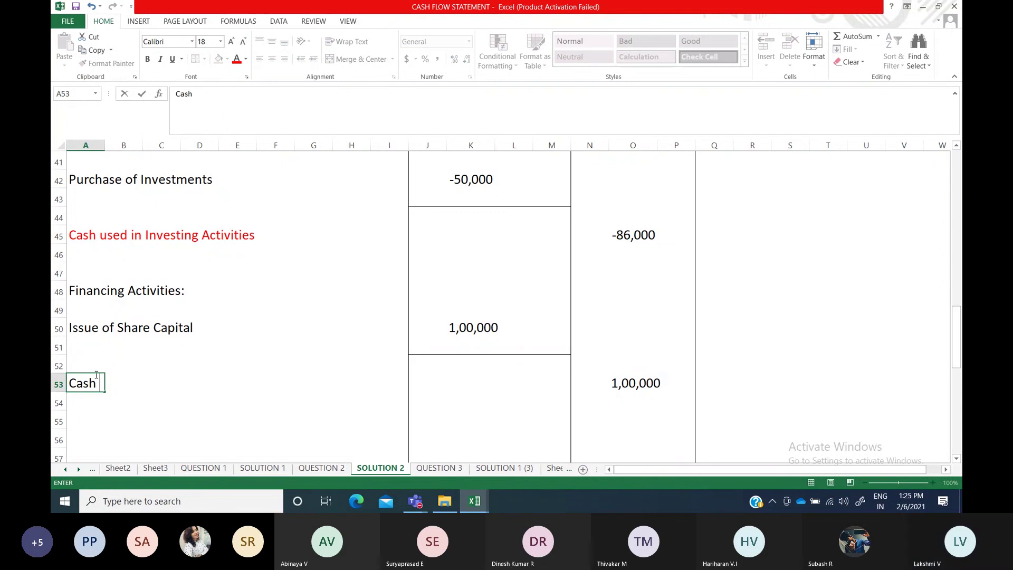
text( from Investing)
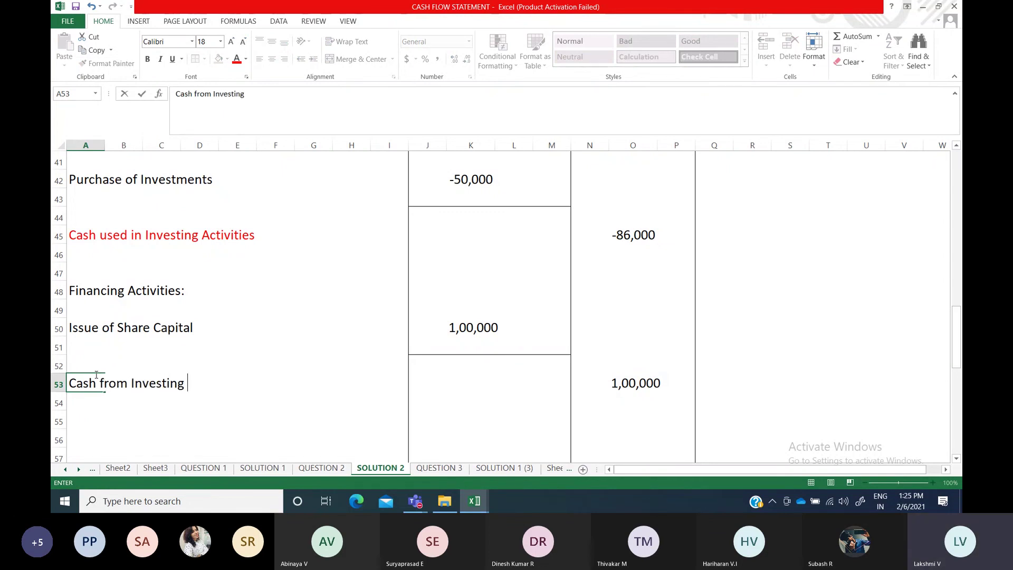
text( Activitie)
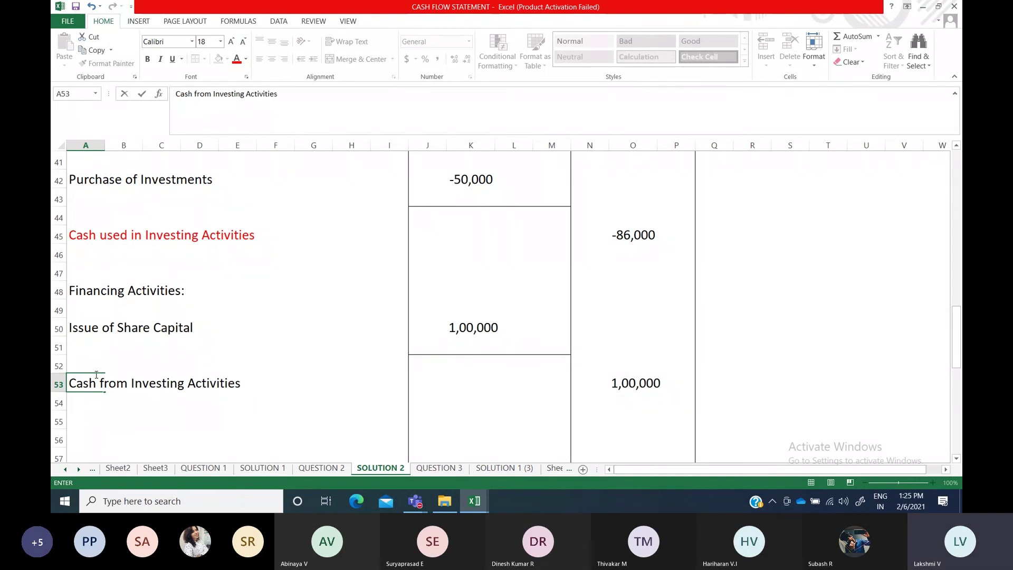
text(s)
key(Return)
key(Return)
key(Return)
scroll(95, 374, down, 1)
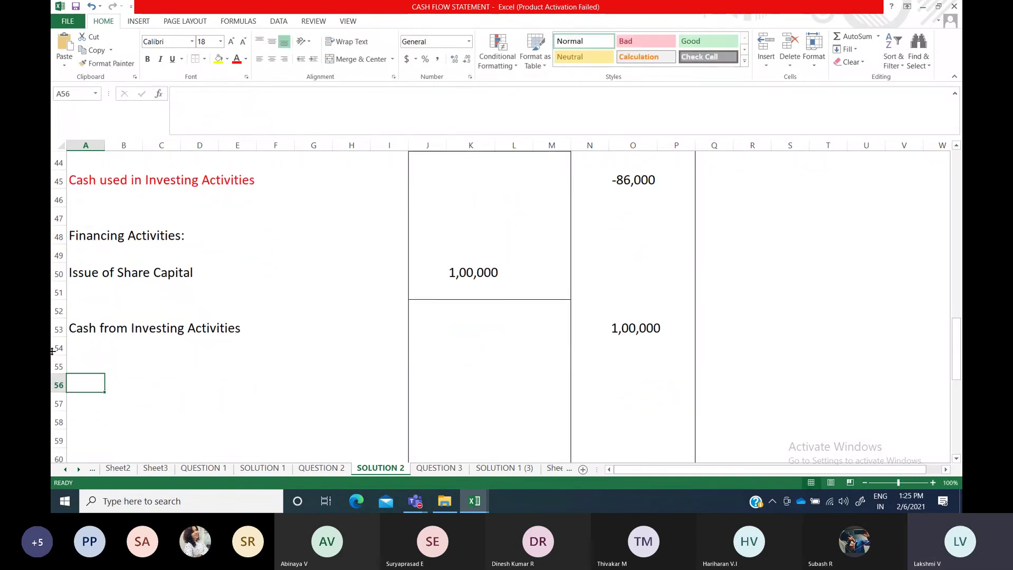
Correct the label in A53 to "Cash from Financing Activities"
click(99, 328)
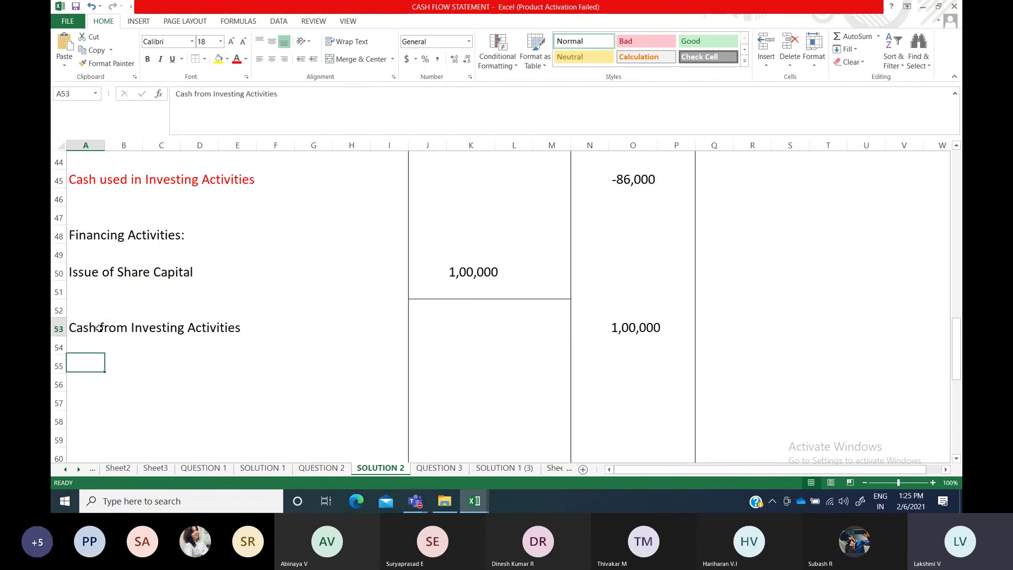
drag(244, 94, 214, 90)
text(Financ)
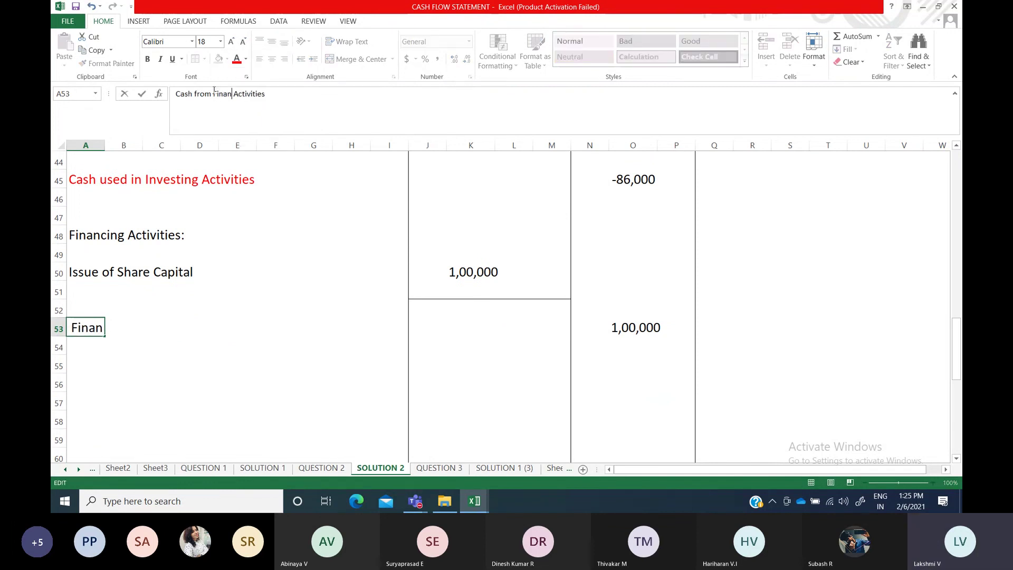
text(ing)
click(259, 339)
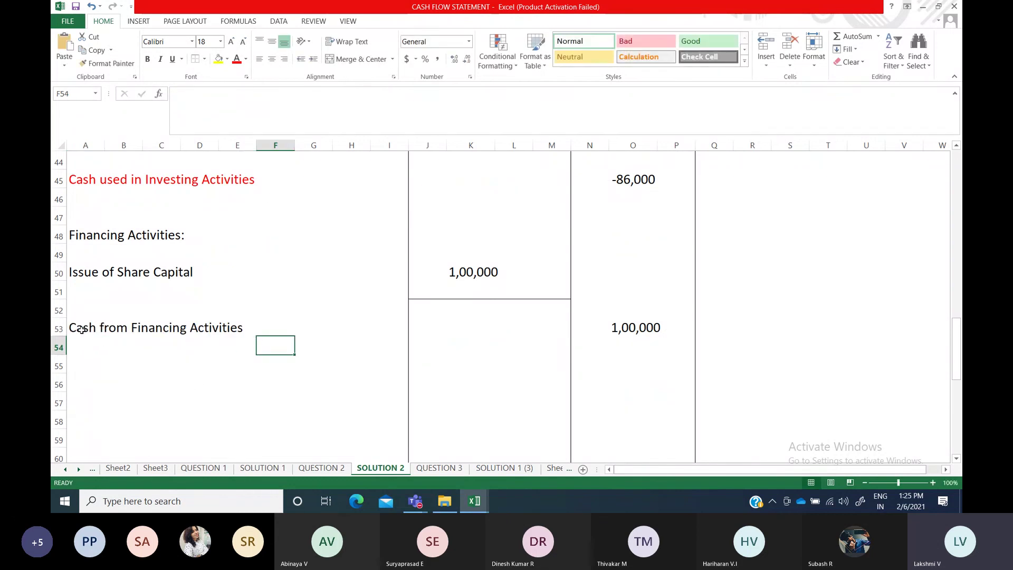
Compare with the earlier section totals and colour the "Cash from Financing Activities" label red
scroll(82, 329, up, 2)
scroll(86, 421, up, 3)
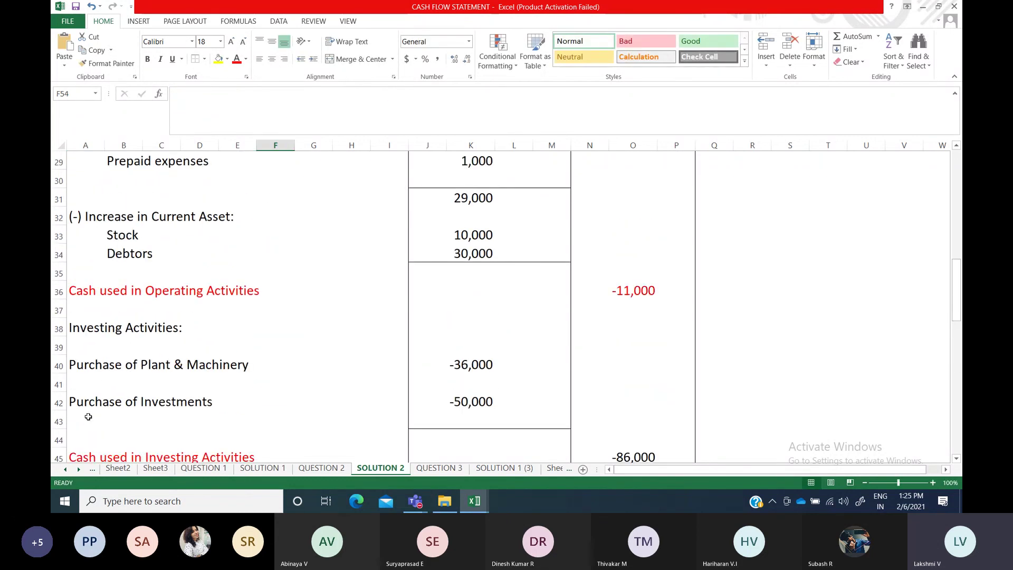
scroll(89, 415, down, 4)
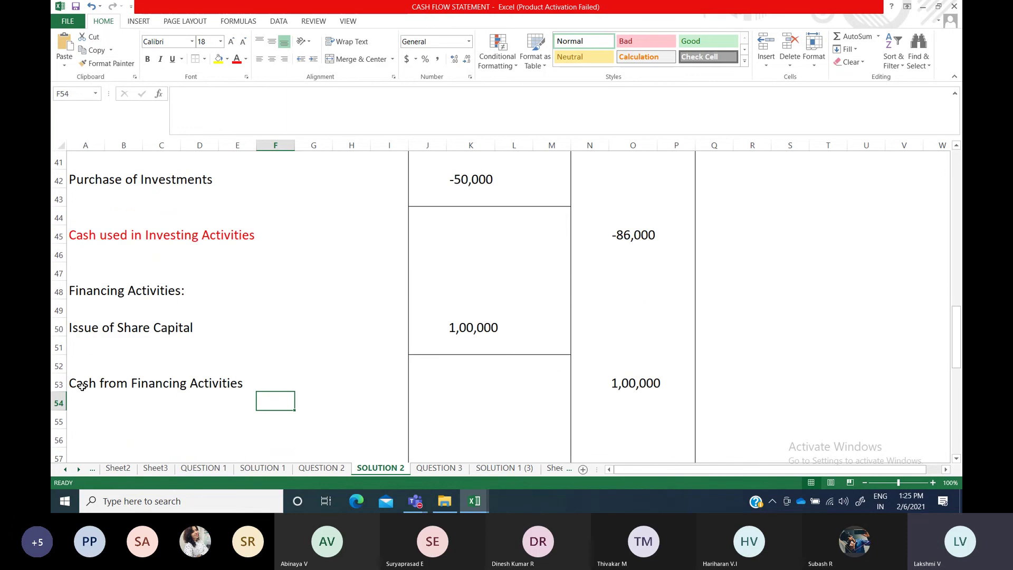
click(98, 384)
drag(105, 384, 248, 384)
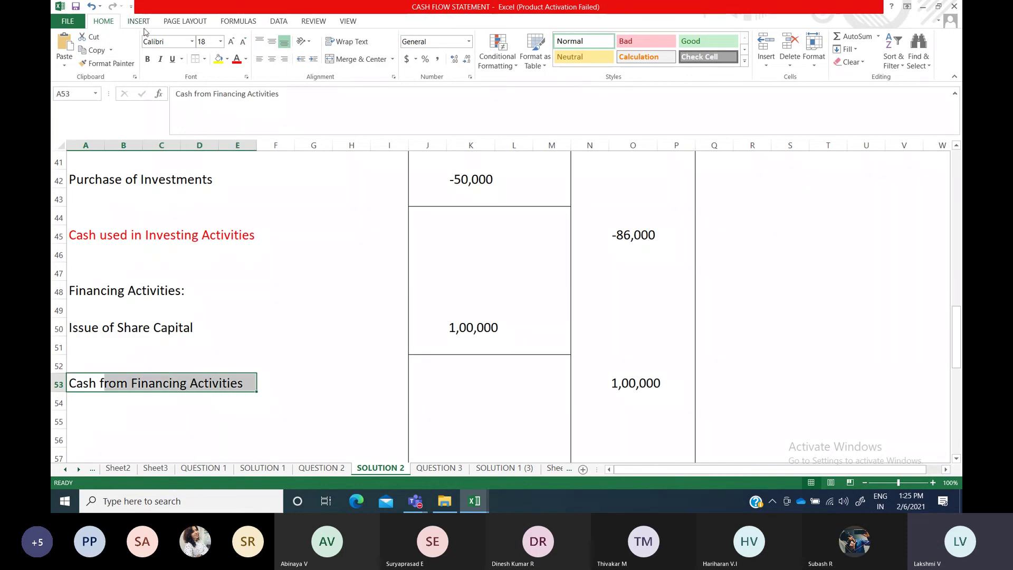
click(237, 59)
Colour the "Financing Activities:" heading and the financing and investing totals in O53 and O45 red
drag(83, 291, 203, 290)
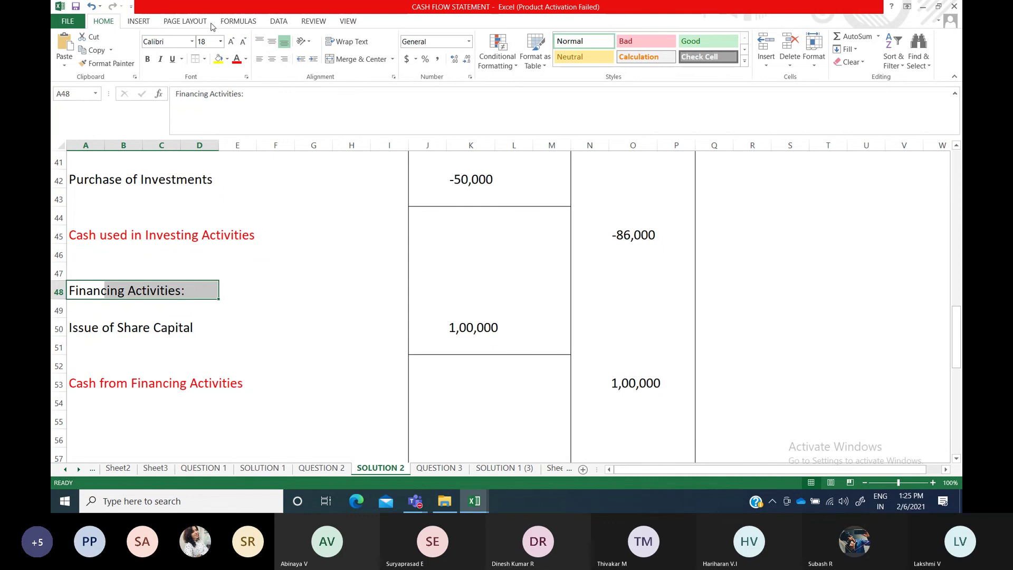
click(235, 59)
click(617, 384)
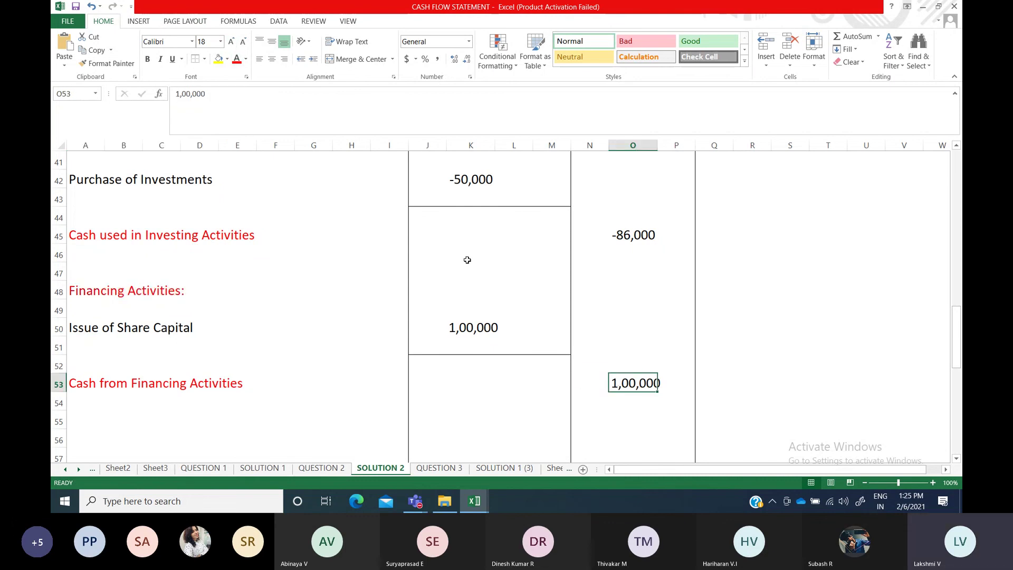
click(236, 59)
click(632, 236)
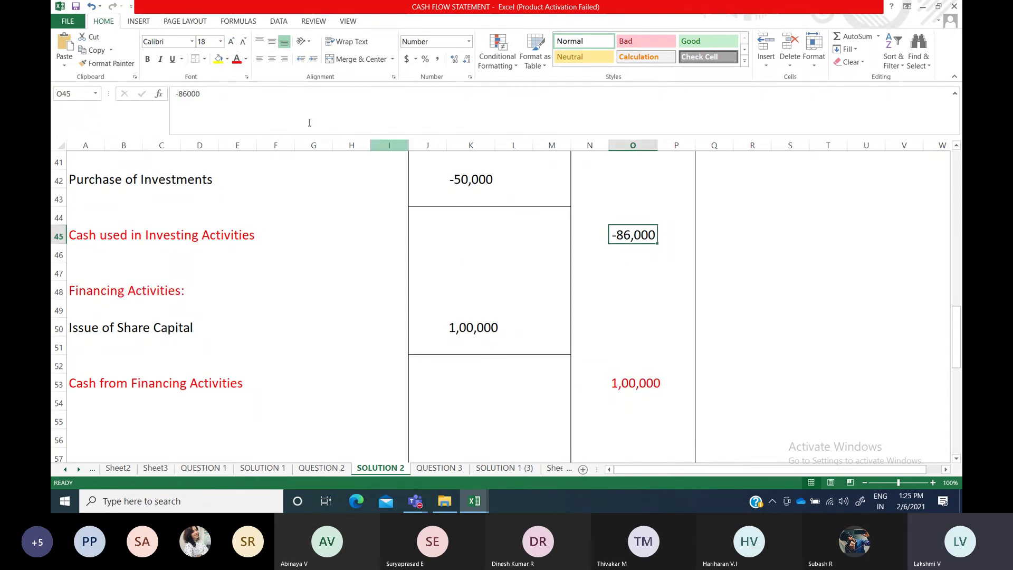
click(236, 58)
scroll(364, 175, up, 2)
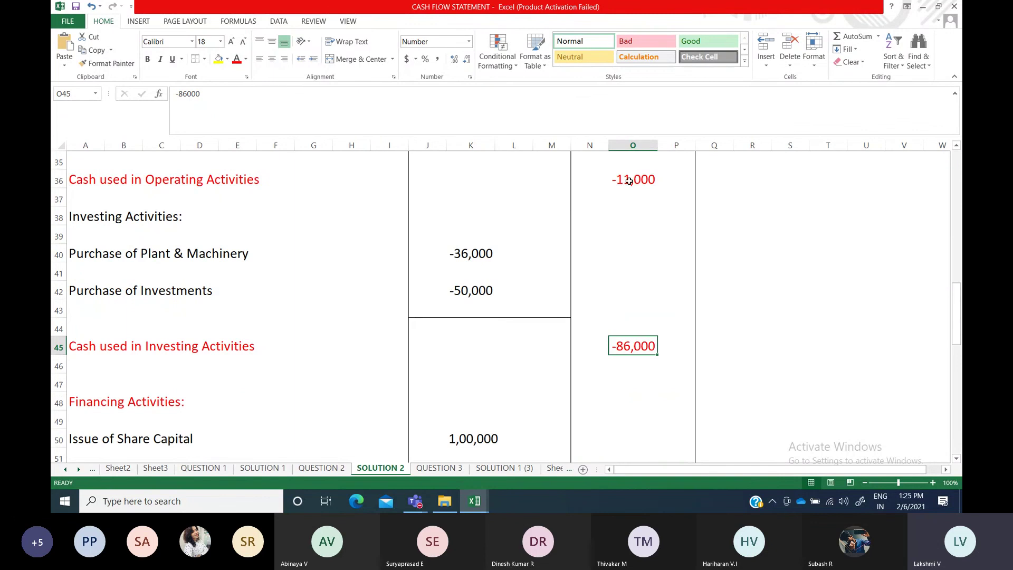
click(639, 290)
Rule off the activity totals with a top border across N55:P55
scroll(154, 389, down, 3)
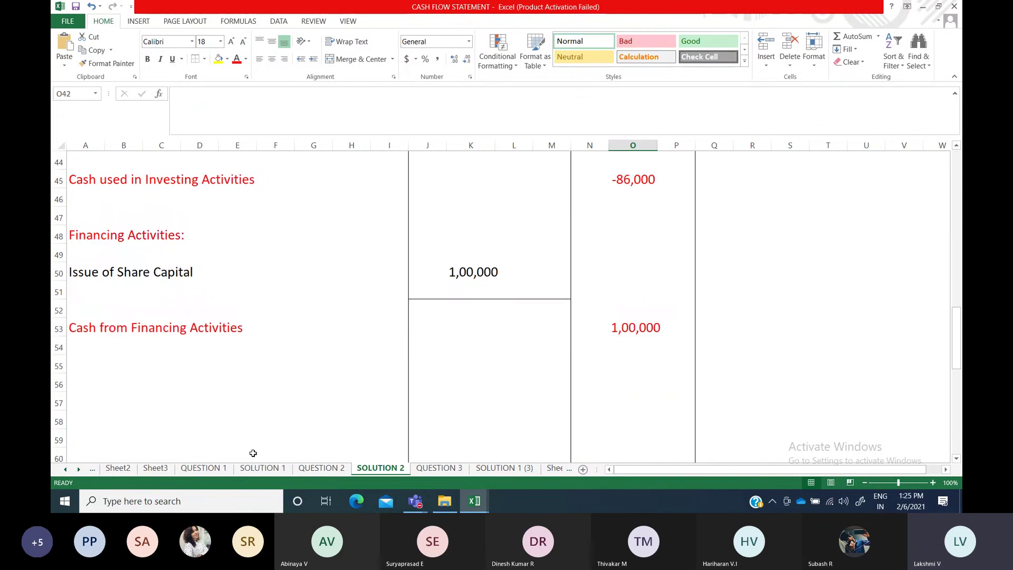
click(125, 369)
drag(599, 362, 678, 368)
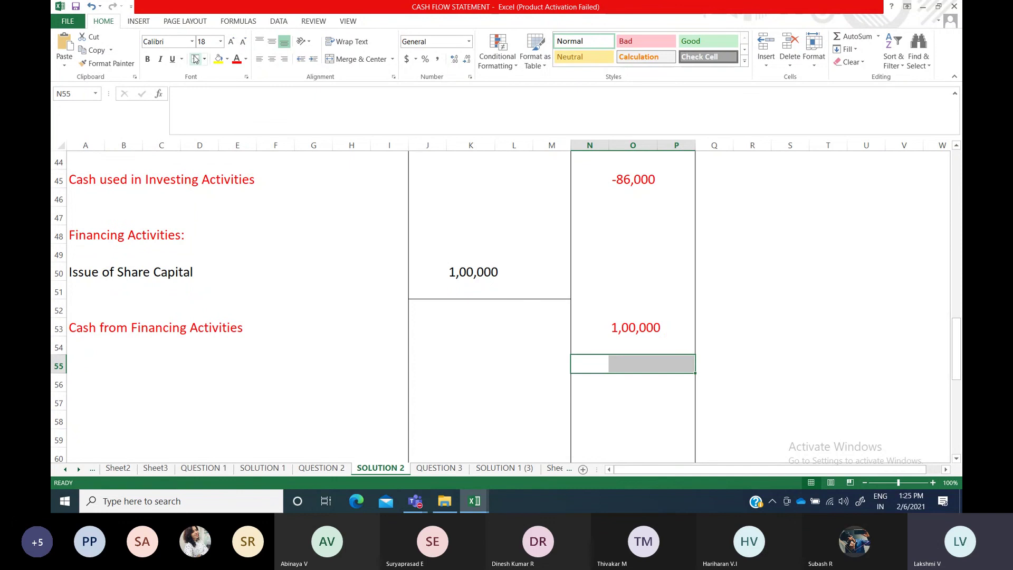
click(184, 388)
Jot down the combined operating and investing total of -97,000 in T46 and the financing total of 1,00,000 in T49
scroll(167, 389, up, 3)
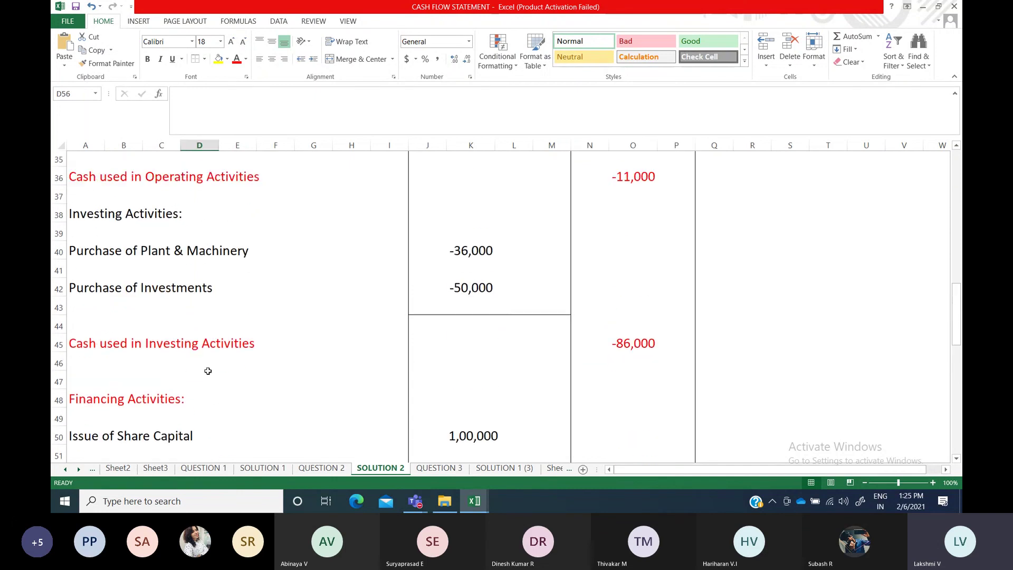
click(648, 198)
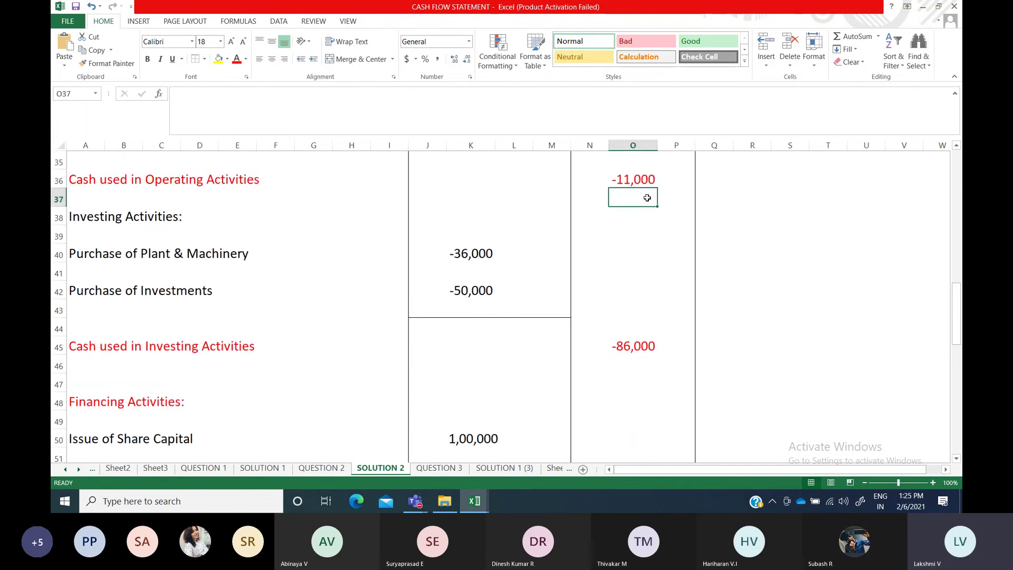
click(631, 344)
mouse_move(826, 365)
mouse_down()
mouse_move(827, 352)
mouse_move(819, 359)
mouse_up()
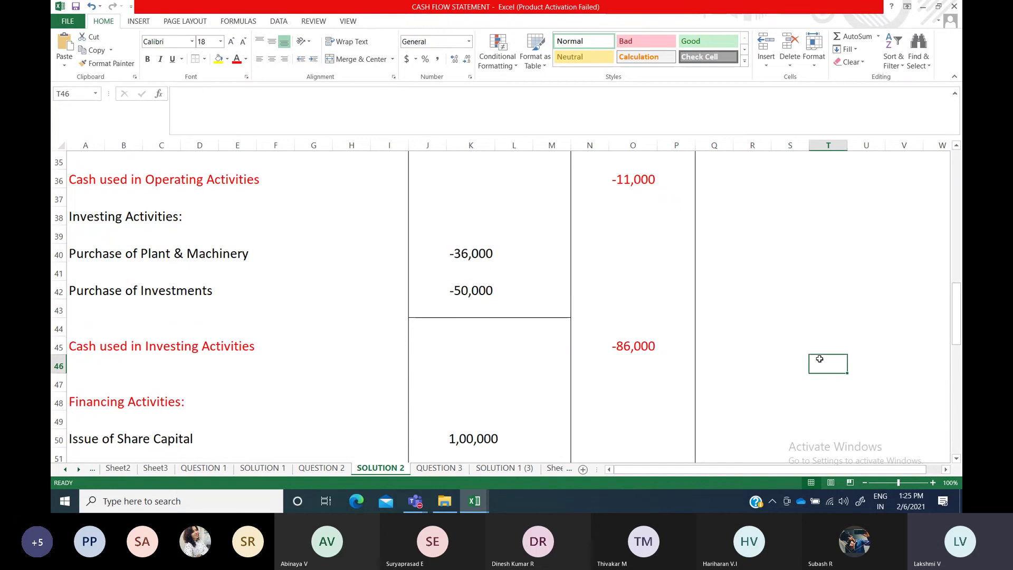
text(-97,000)
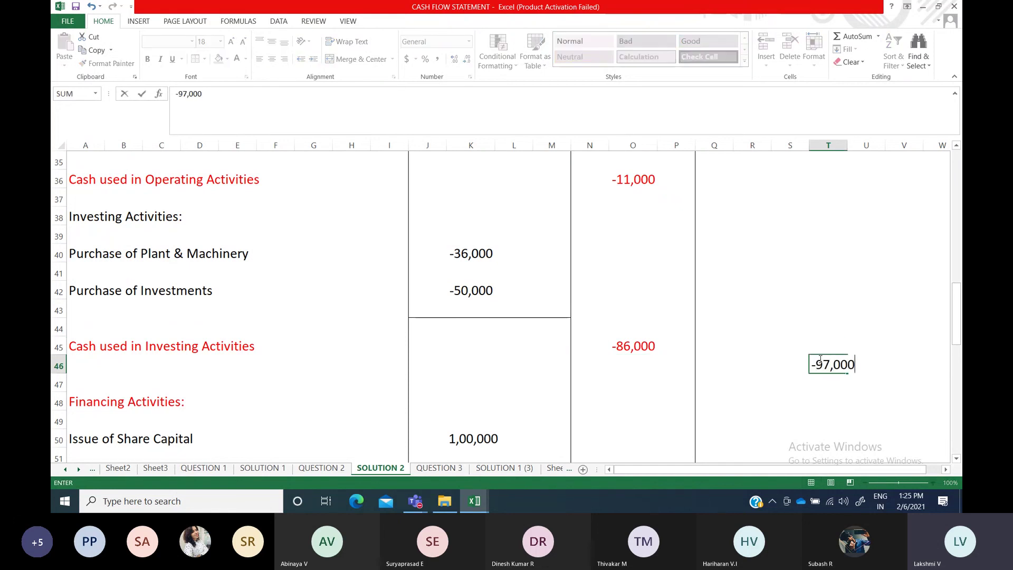
scroll(819, 361, down, 2)
click(827, 308)
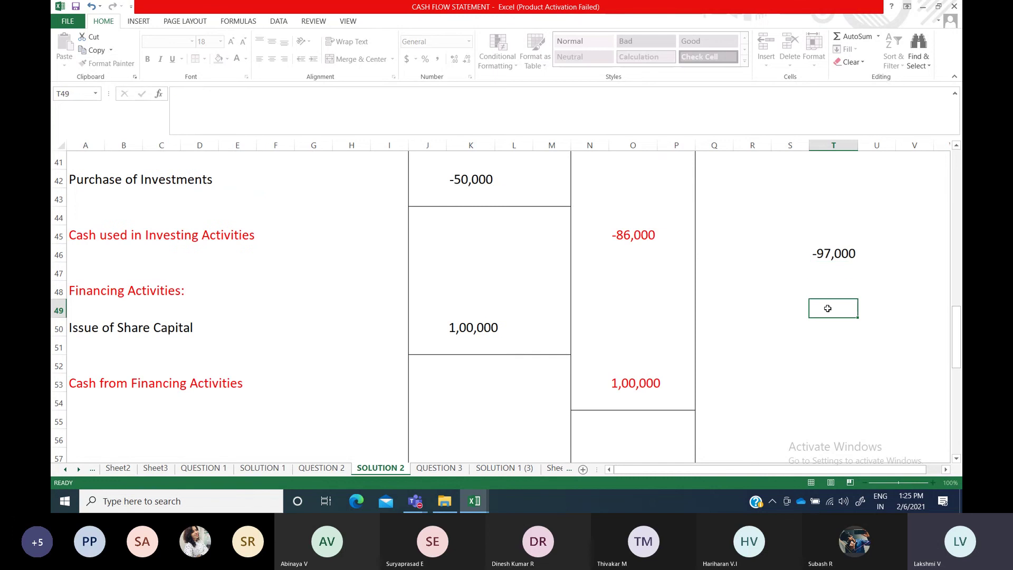
text(1,00,000)
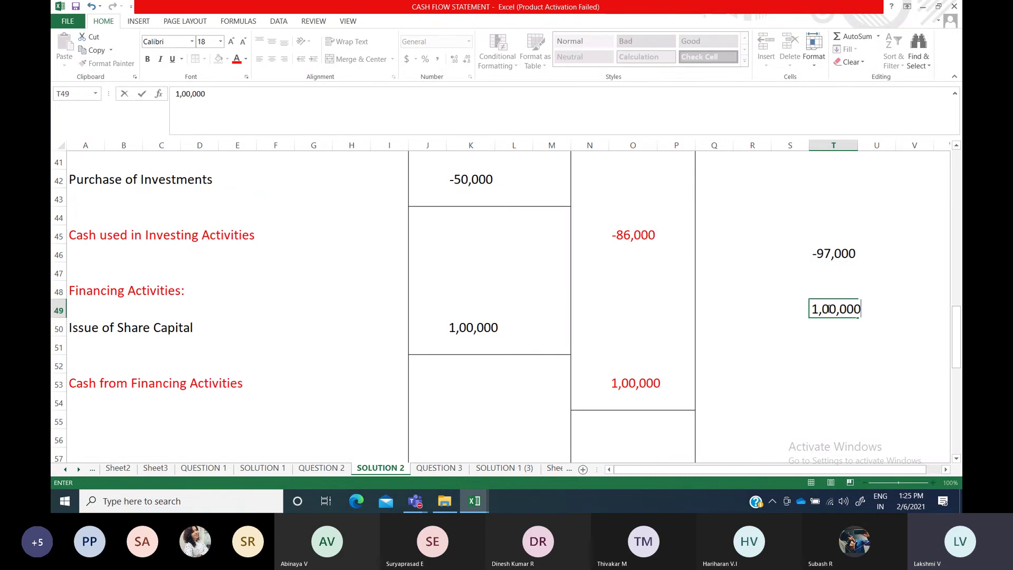
key(Return)
key(Return)
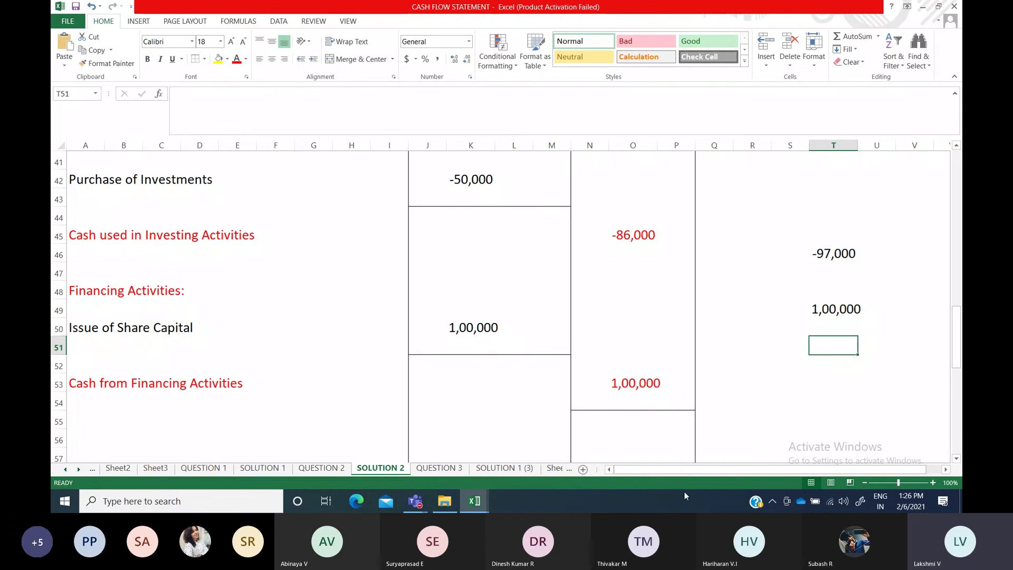
Enter the net total 3,000 in O56 and label it "Net Cash and Cash Equivalents" in B56
click(626, 432)
text(3,000)
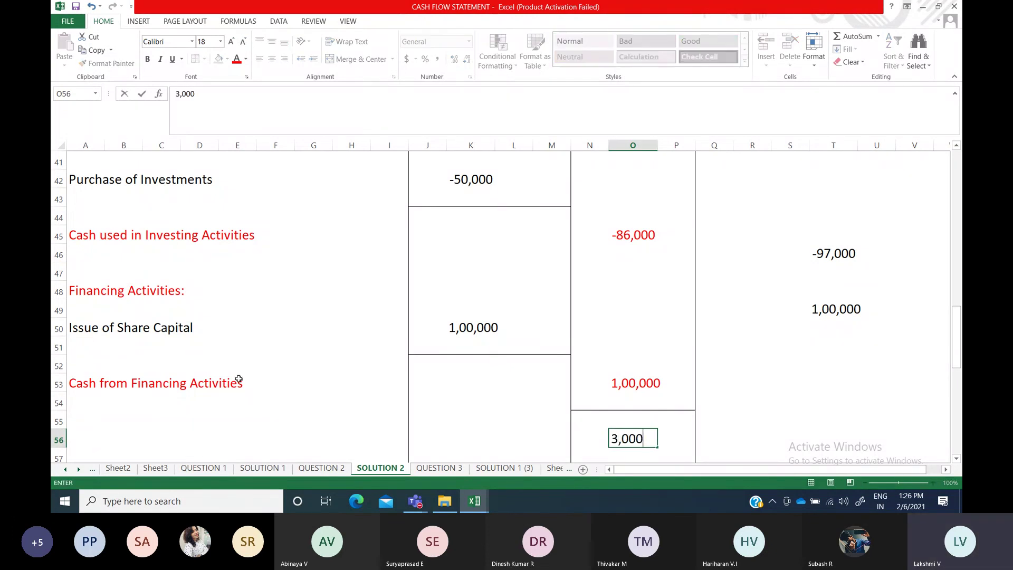
click(110, 427)
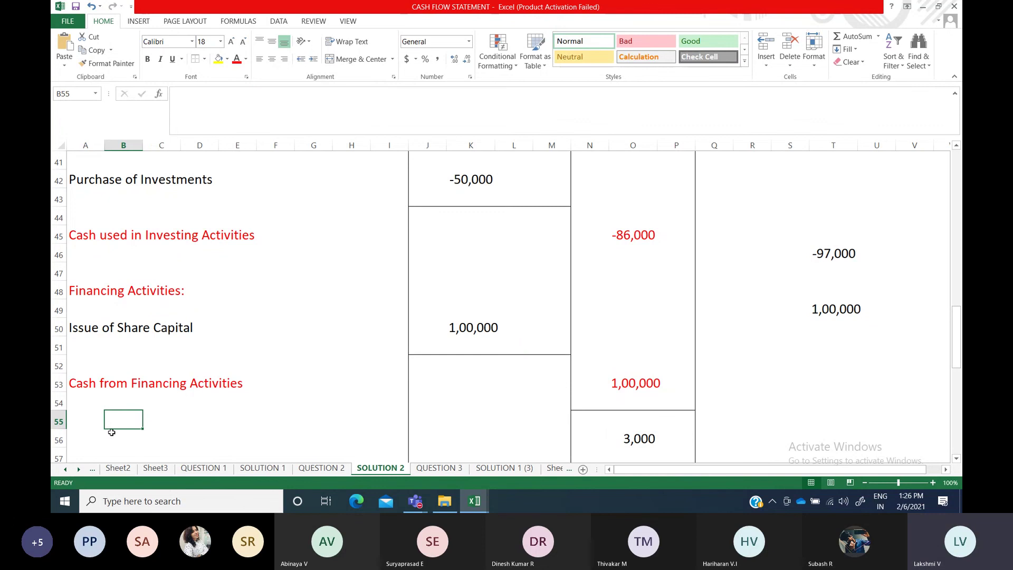
click(108, 436)
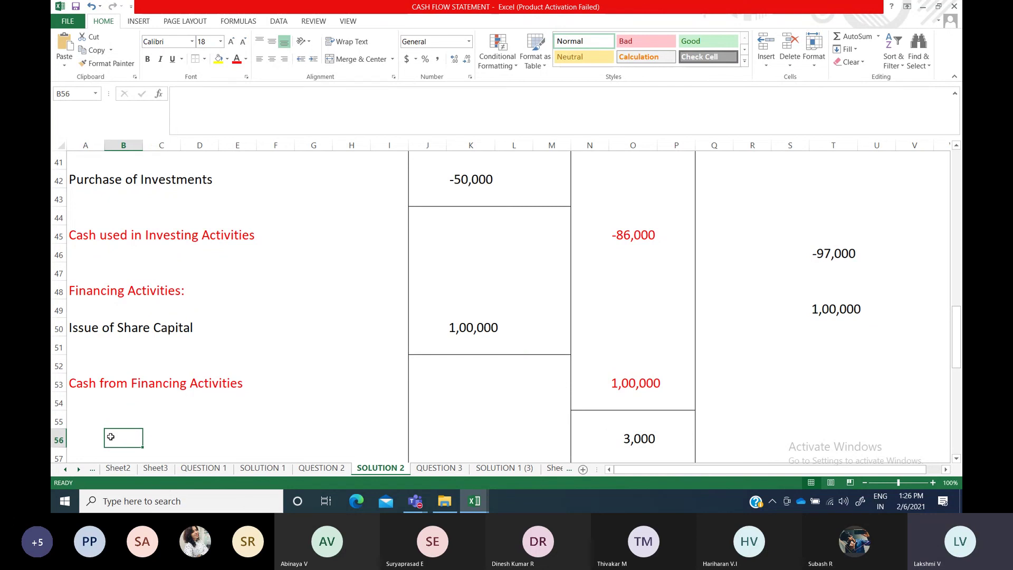
text(Net C)
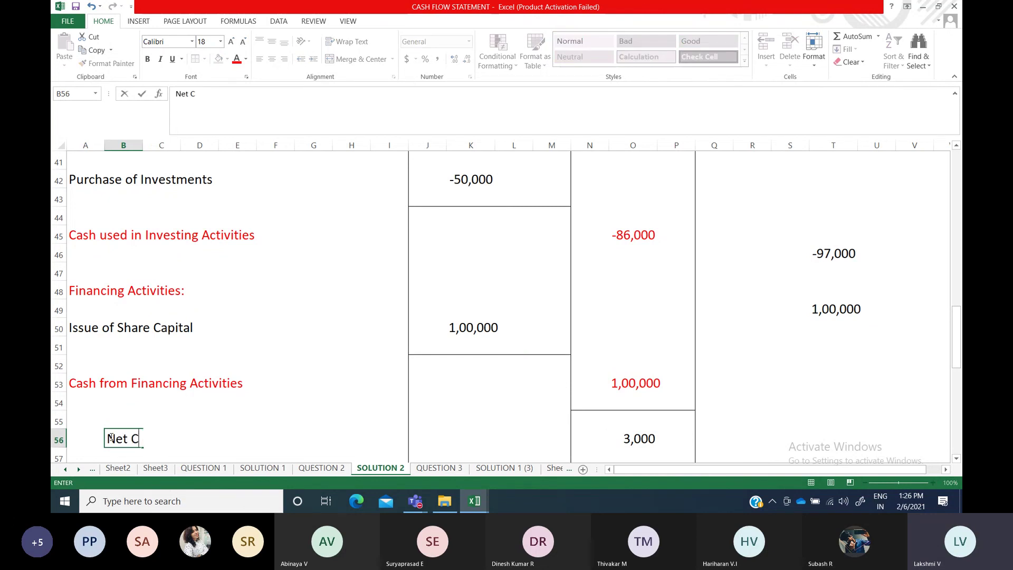
text(ash and C)
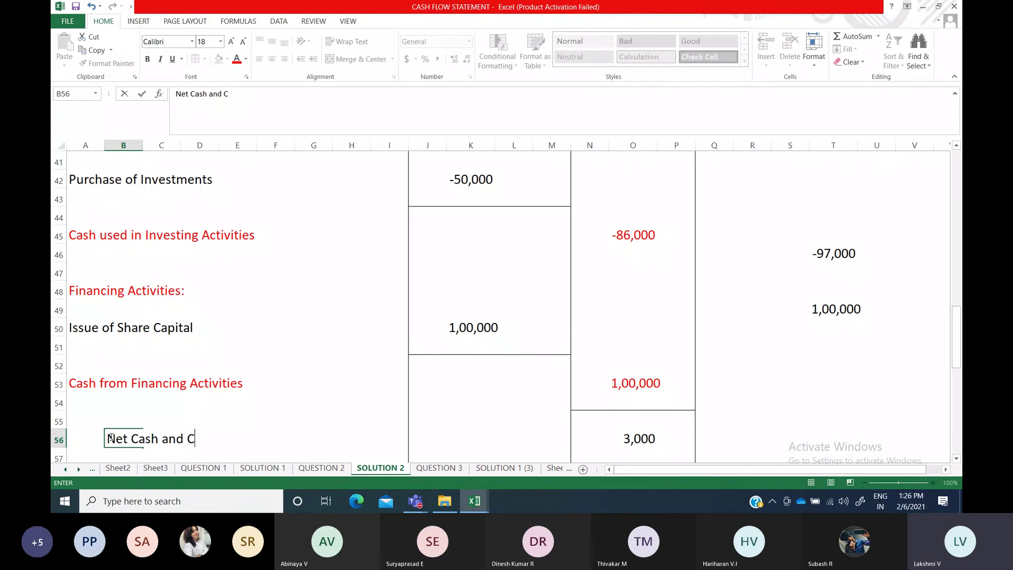
text(ash Eq)
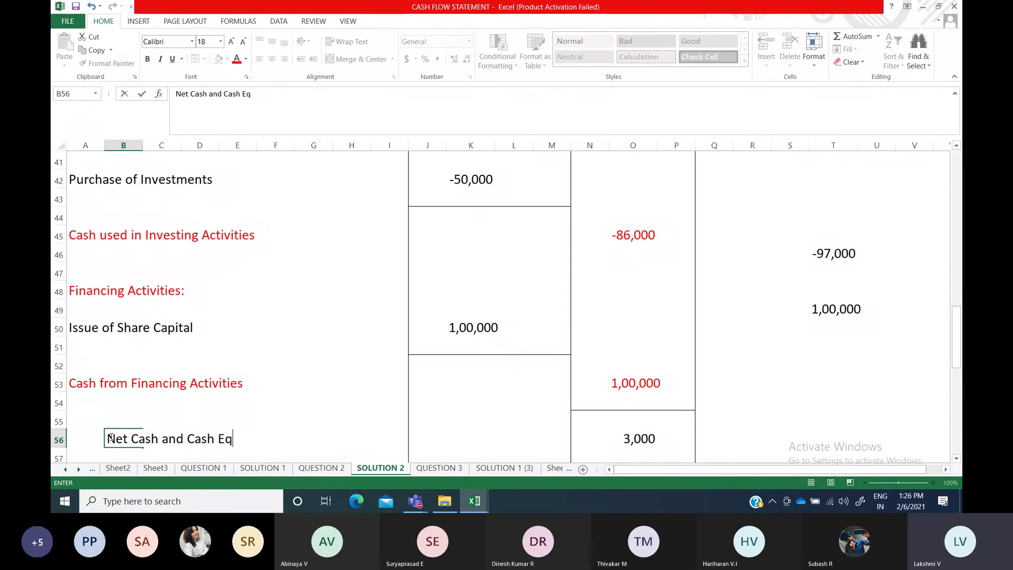
text(uivalents)
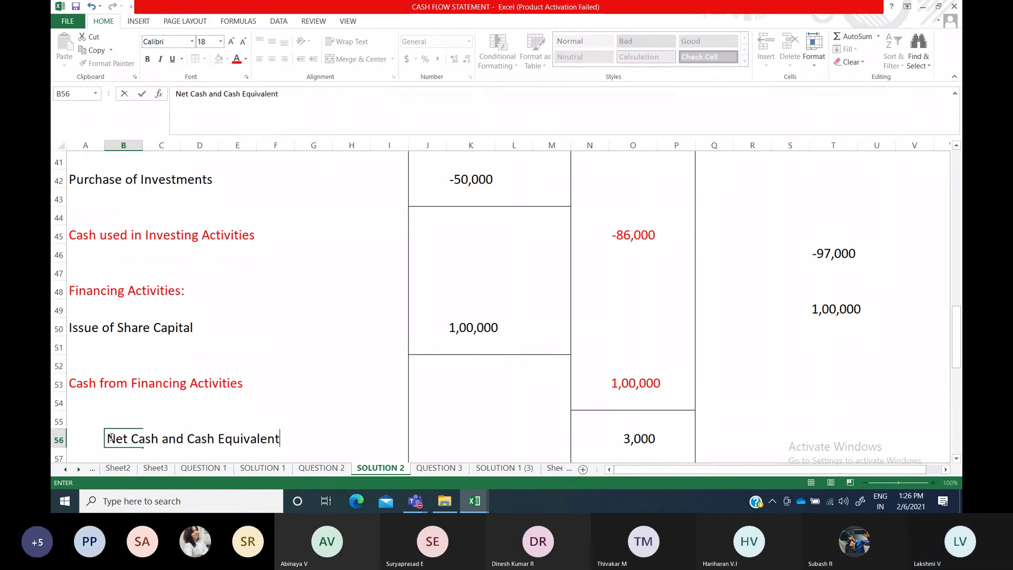
click(220, 421)
Look up the 2014 cash balance on QUESTION 2 and add the label "(+) Opening Balance of Cash" in A58 of SOLUTION 2
scroll(219, 422, down, 2)
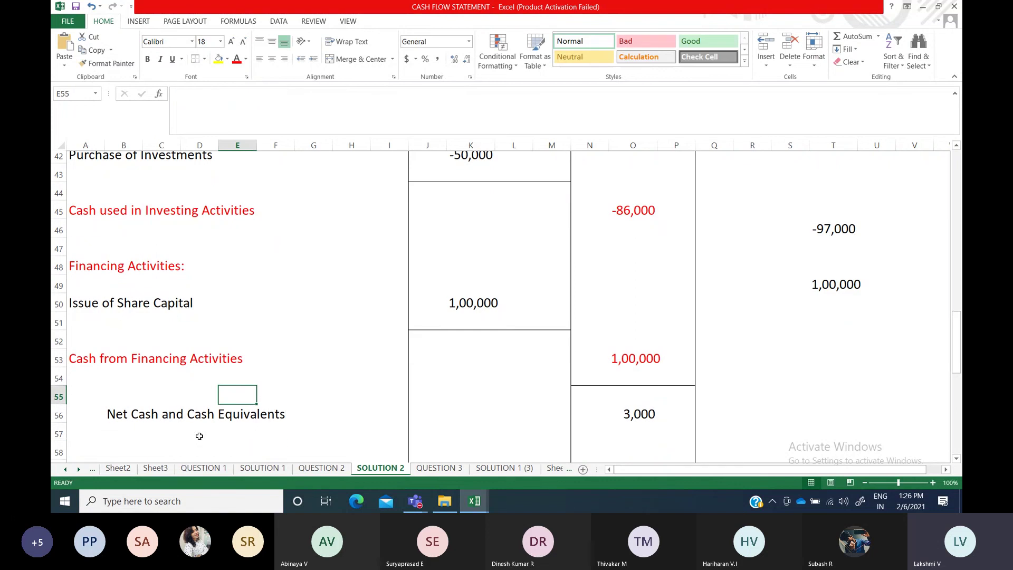
click(100, 351)
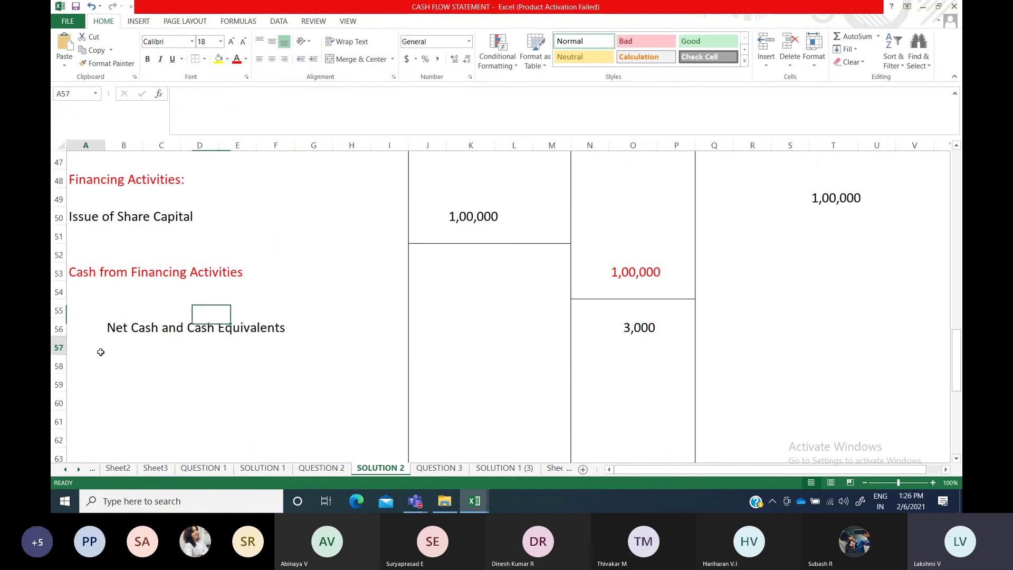
click(322, 468)
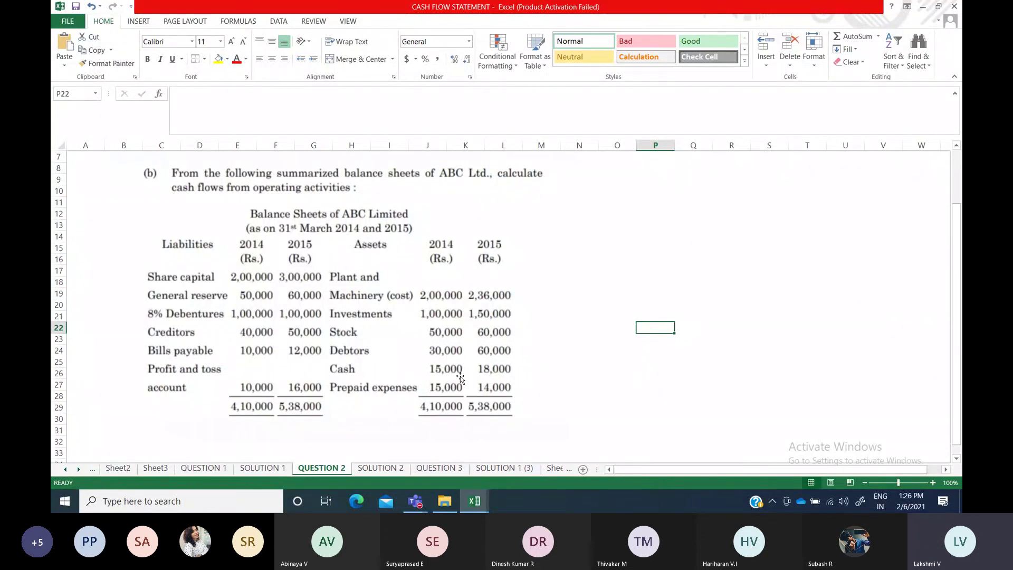
click(380, 468)
click(109, 377)
click(93, 366)
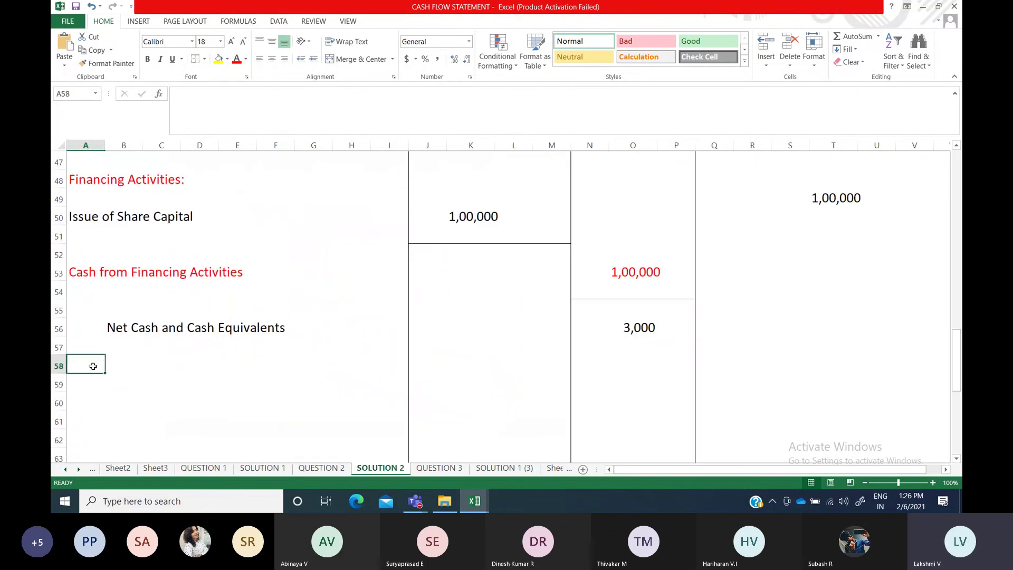
text(()
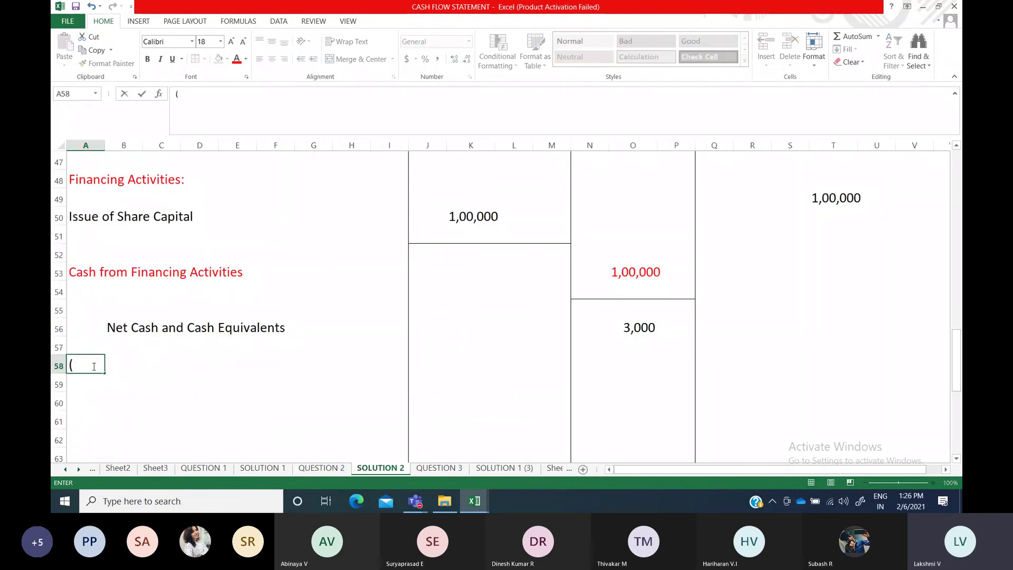
text(+) Op)
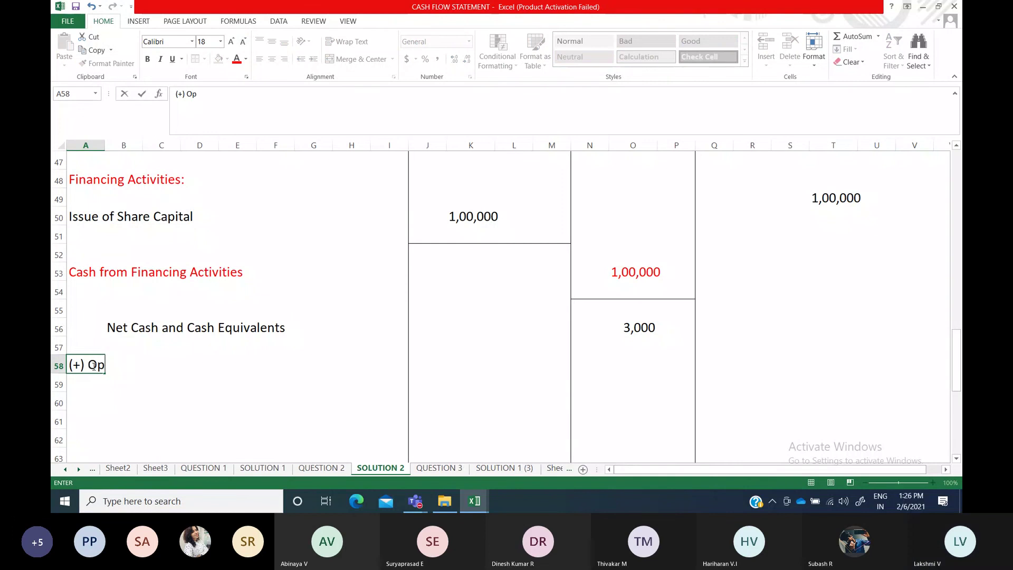
text(ening B)
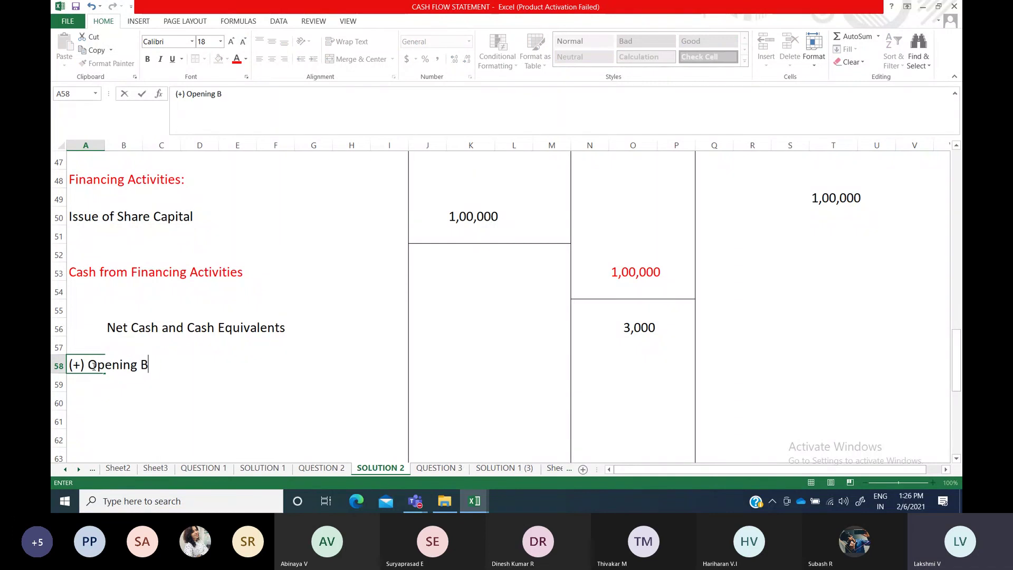
text(alance )
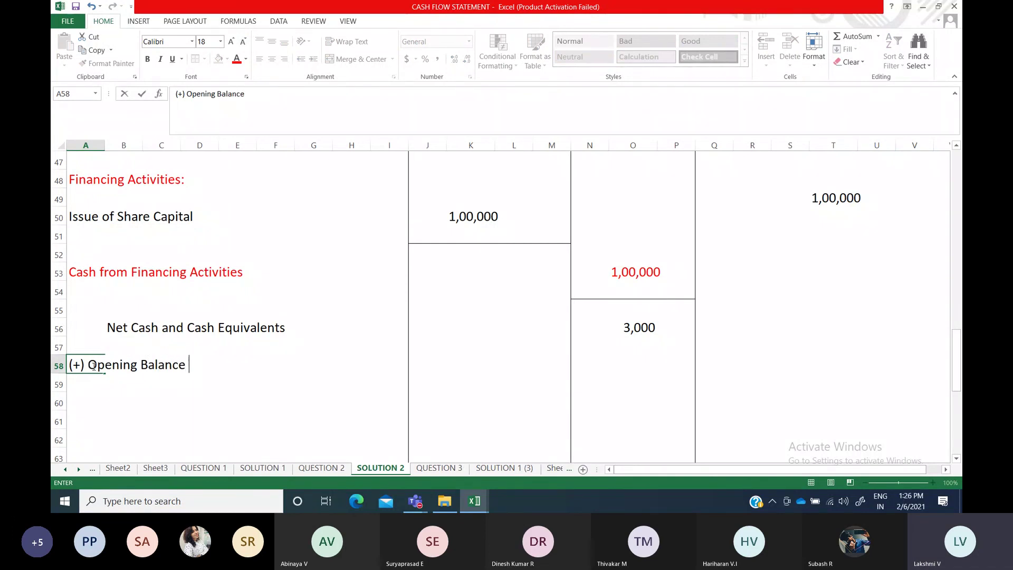
text(of Cadsh)
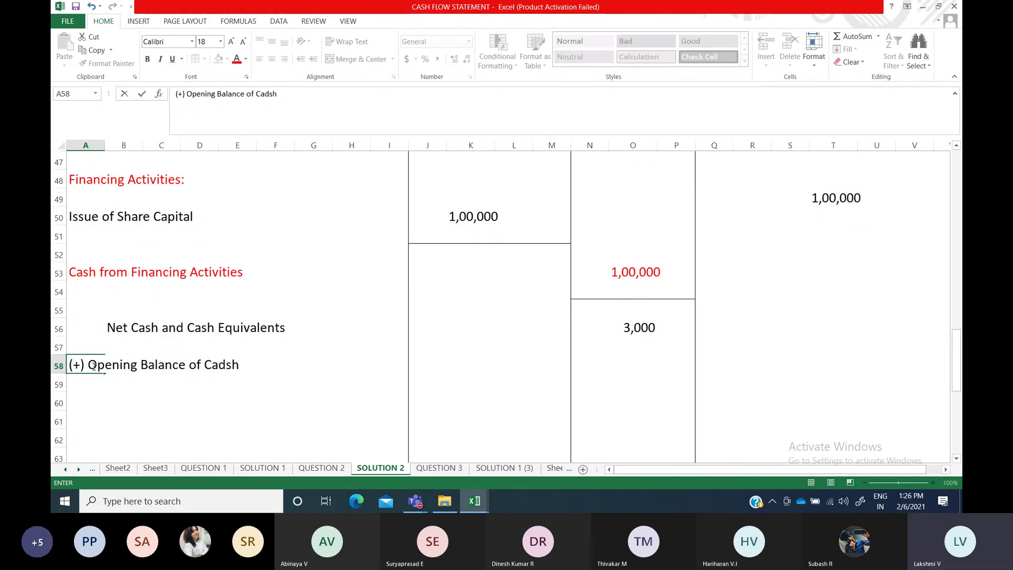
key(BackSpace)
key(BackSpace)
text(sh)
Enter 15,000 in O58 as the opening balance of cash
key(Right)
key(Right)
key(Right)
key(Right)
key(Right)
key(Right)
key(Right)
key(Right)
key(Right)
key(Right)
key(Right)
key(Right)
key(Right)
key(Right)
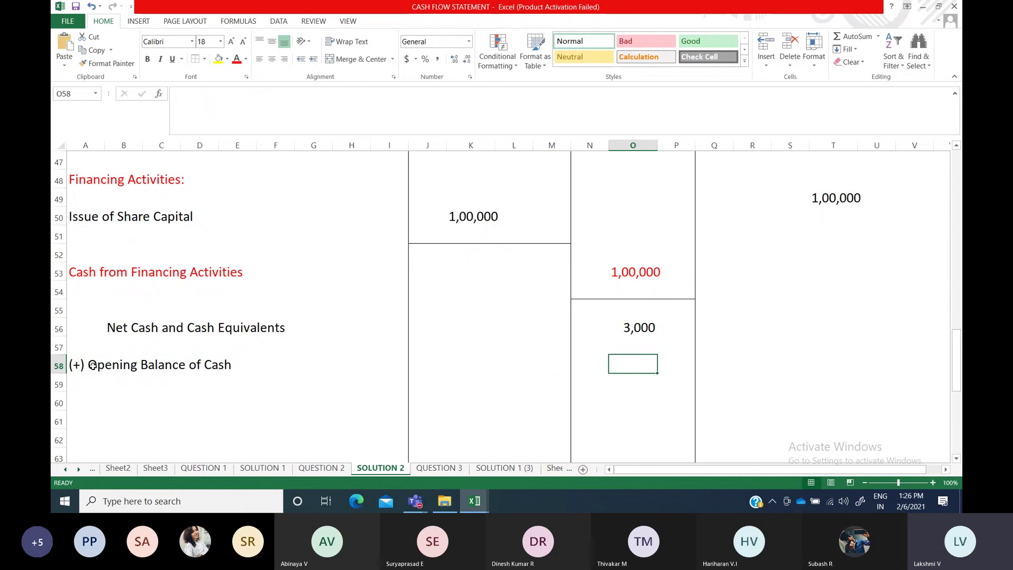
text(15,00)
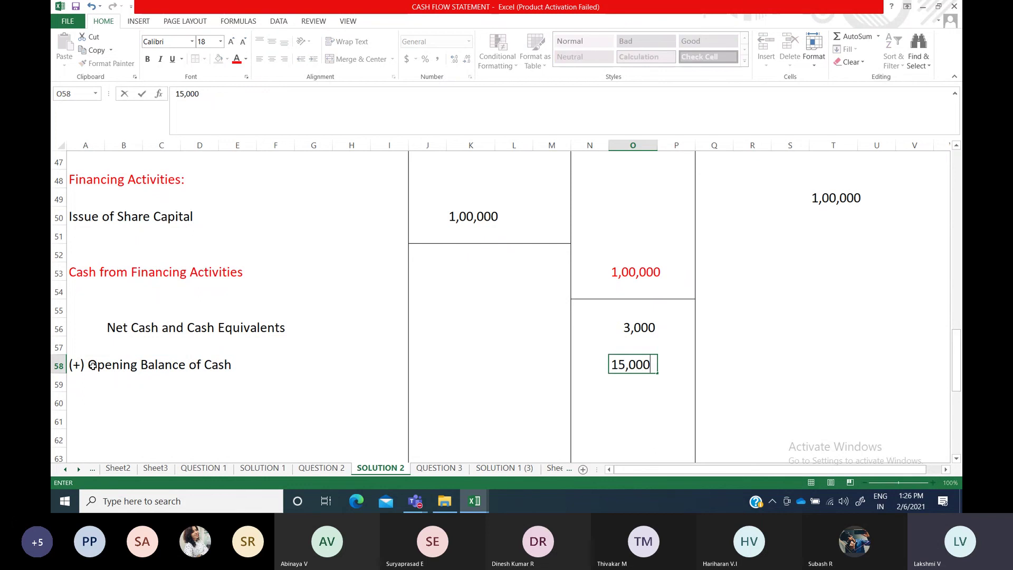
key(Return)
key(Return)
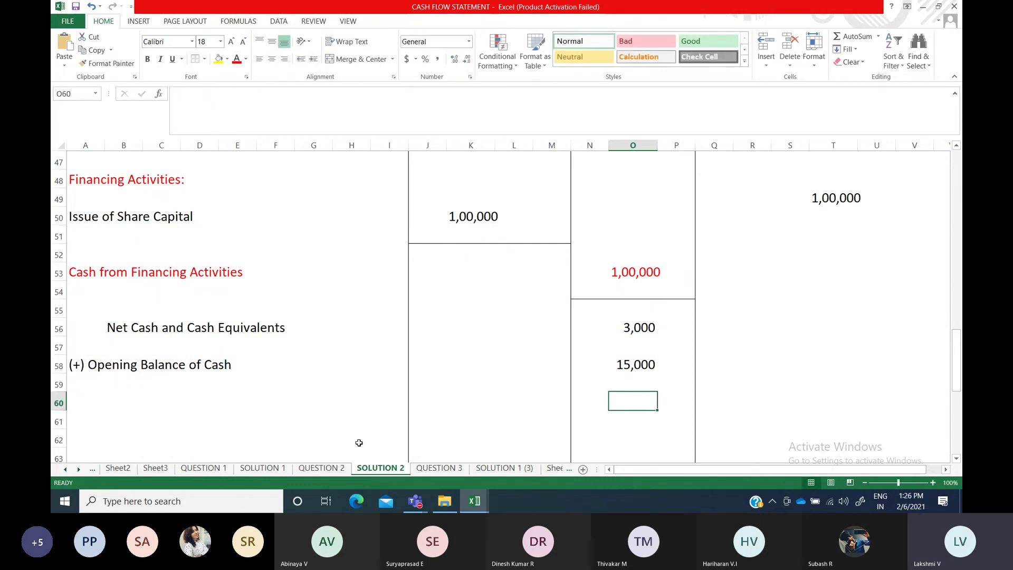
Check the cash balances on QUESTION 2, rule off N60:P60 on SOLUTION 2 with a top border and enter 18,000 in O61
click(322, 467)
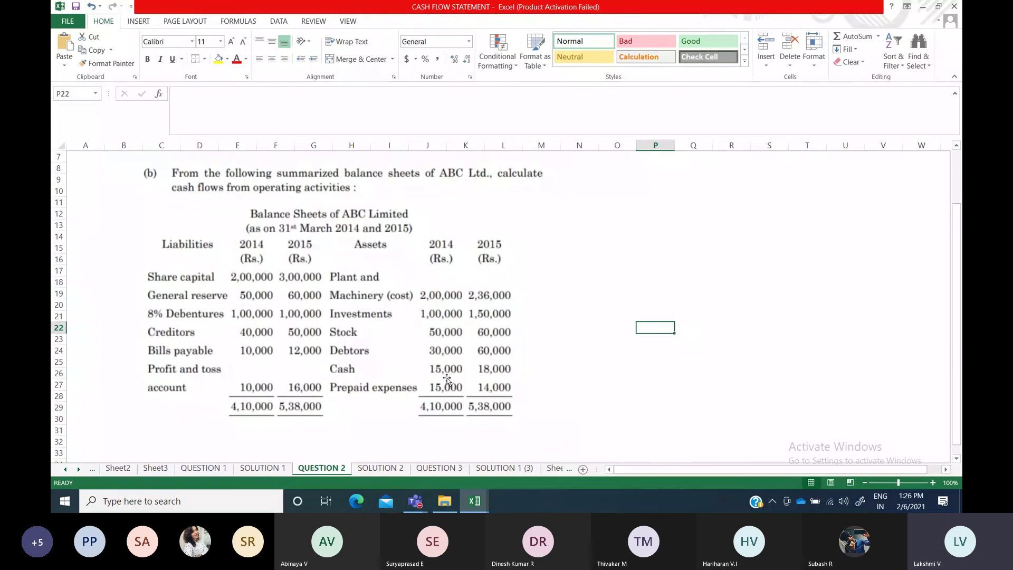
click(380, 468)
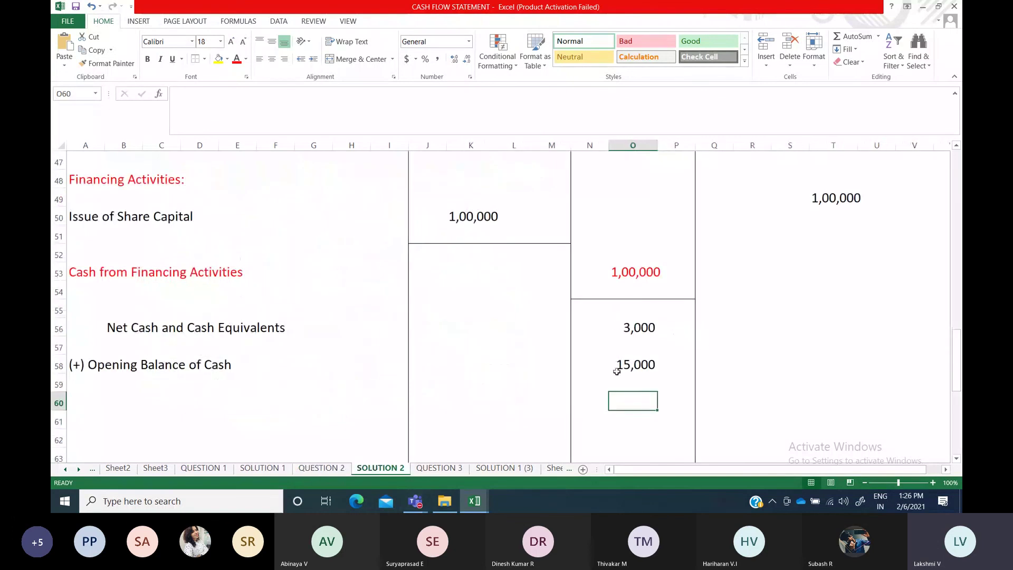
drag(684, 398, 692, 399)
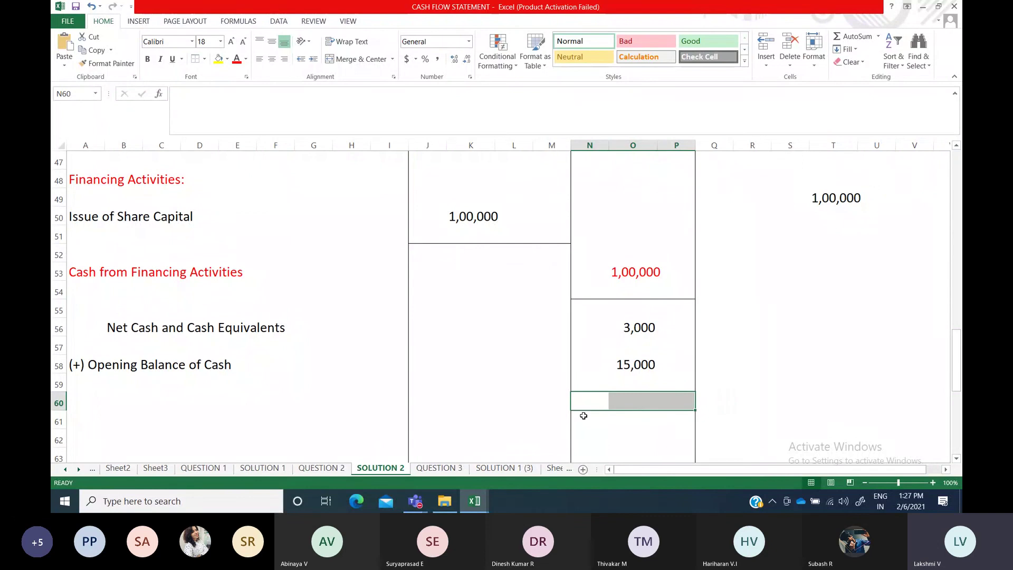
click(626, 415)
text(18,000)
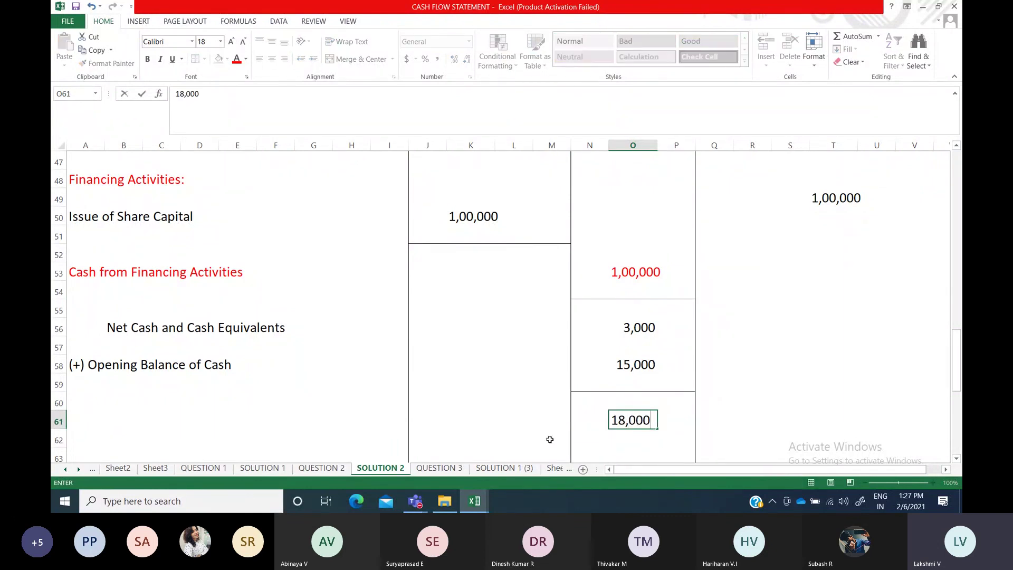
Label the final total in row 61 "Closing Cash Balance" in B61
scroll(258, 366, down, 2)
click(124, 294)
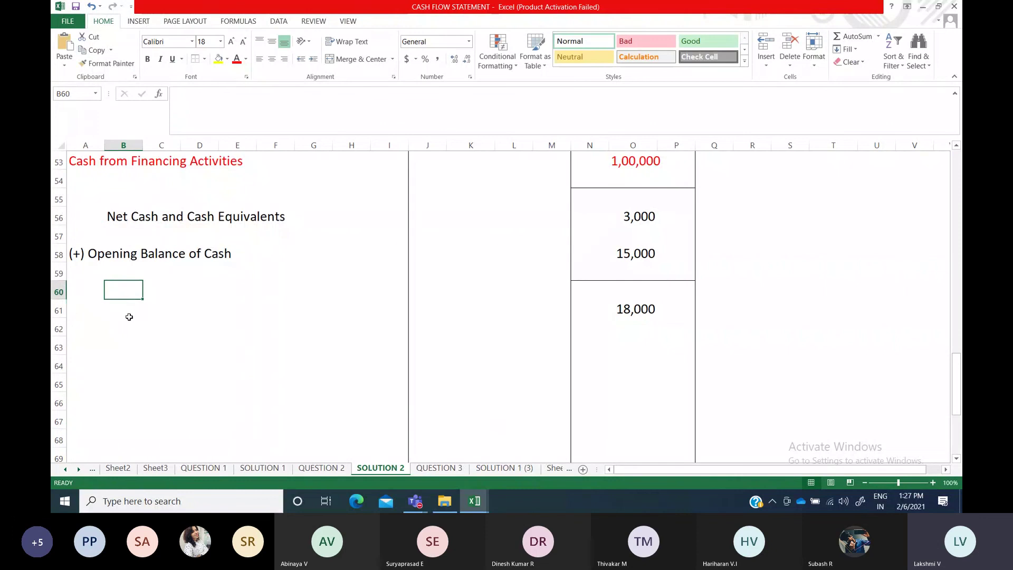
click(131, 312)
click(132, 324)
click(138, 311)
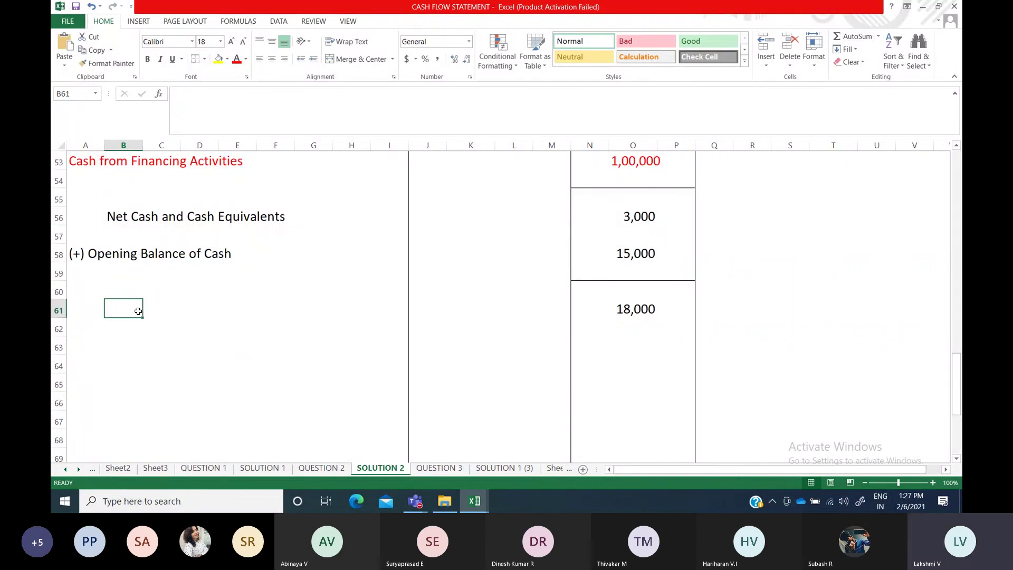
text(Closin)
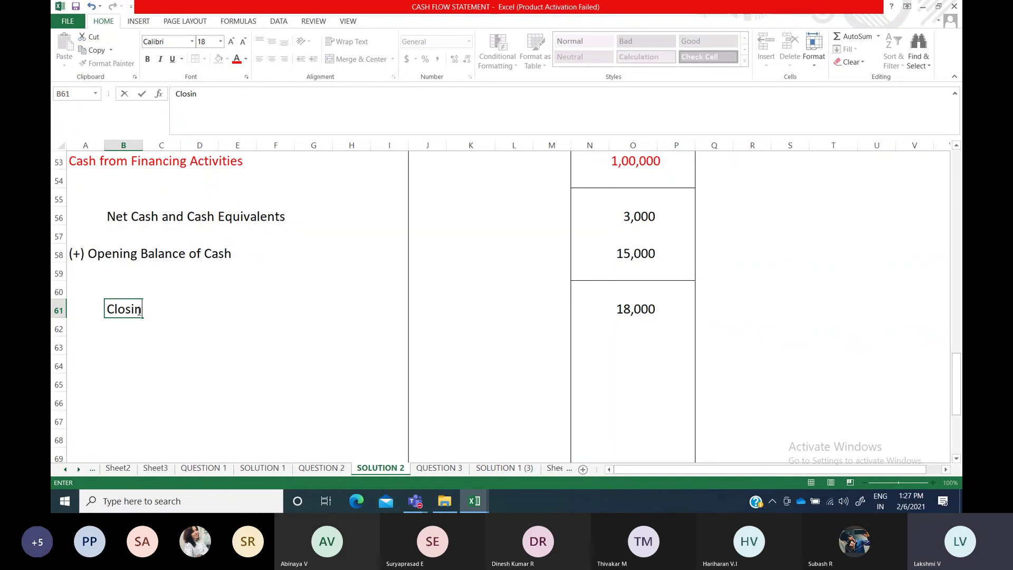
text(g Cash Balan)
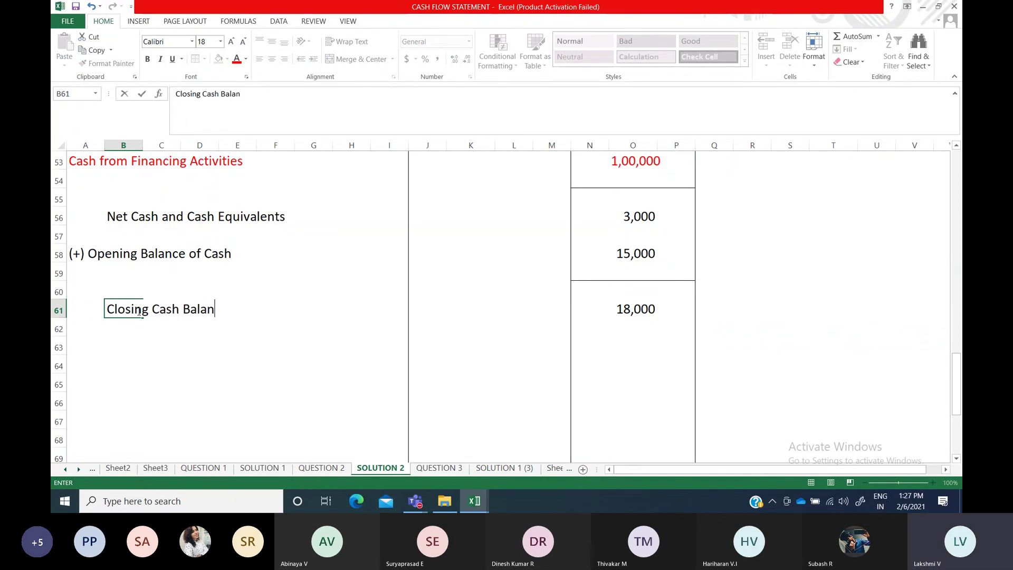
text(ce)
click(313, 345)
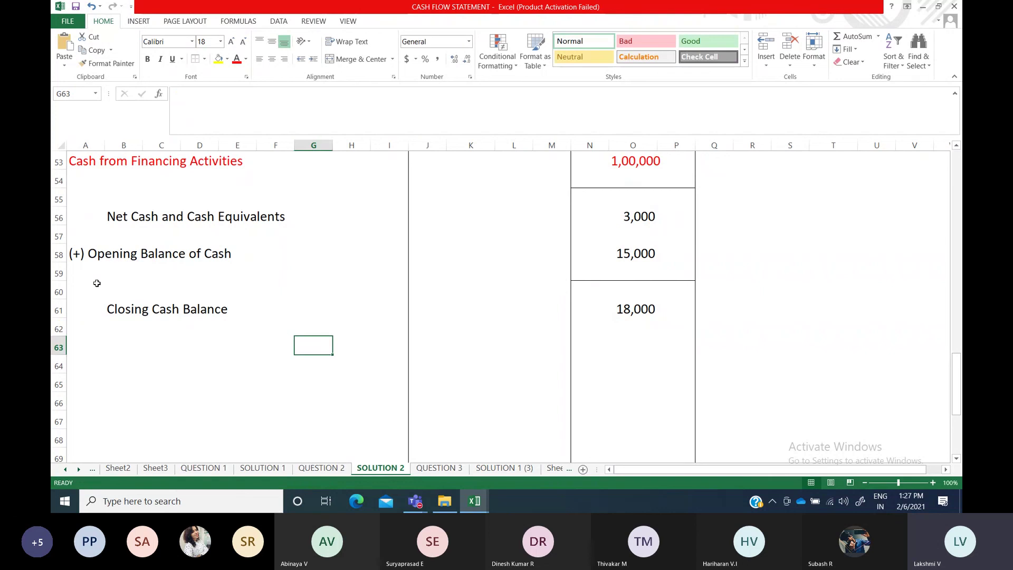
Apply red font color to the "Closing Cash Balance" label in row 61 and its amount in O61
drag(104, 310, 243, 314)
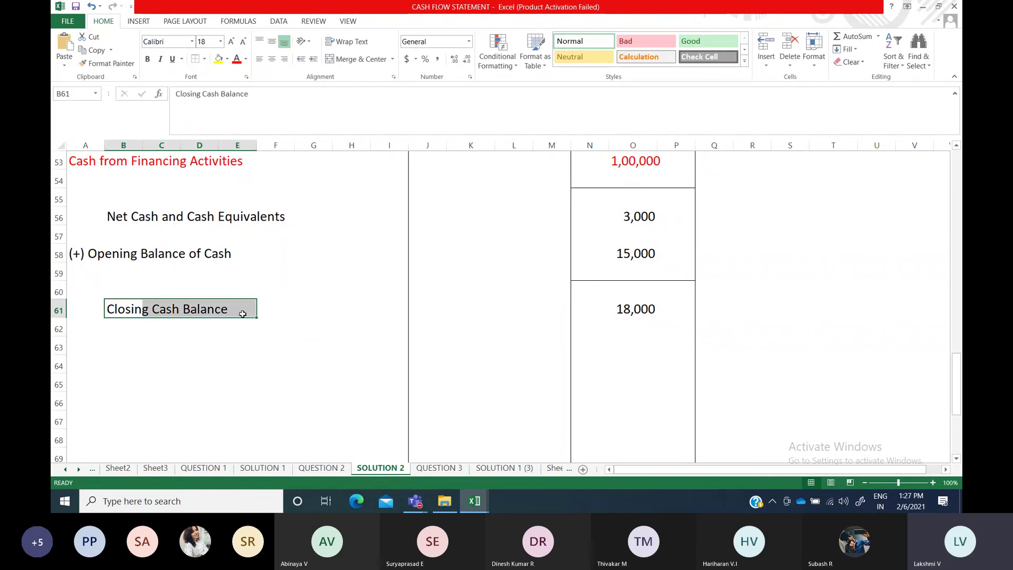
click(238, 58)
click(617, 310)
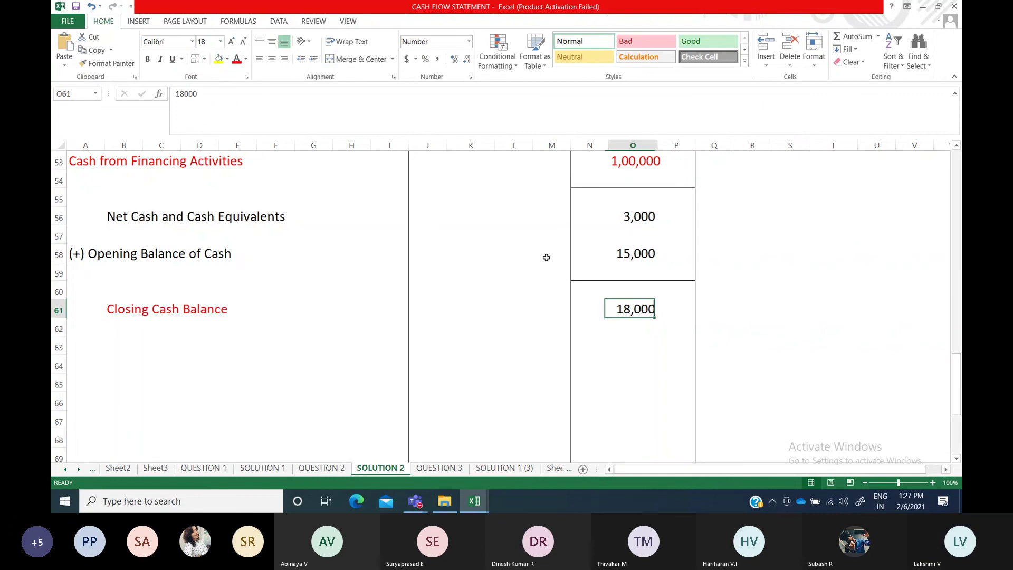
click(236, 58)
click(376, 359)
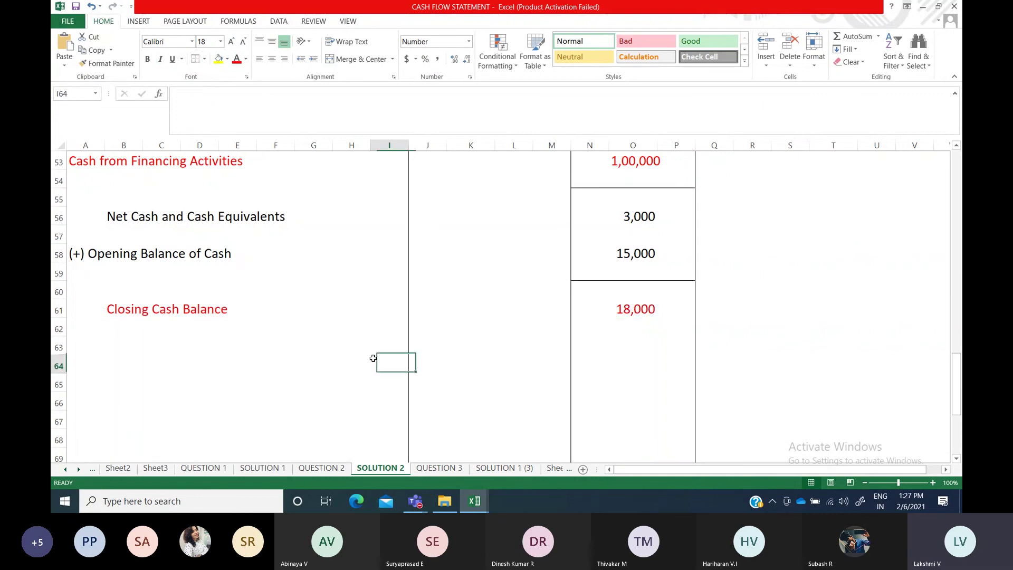
click(647, 308)
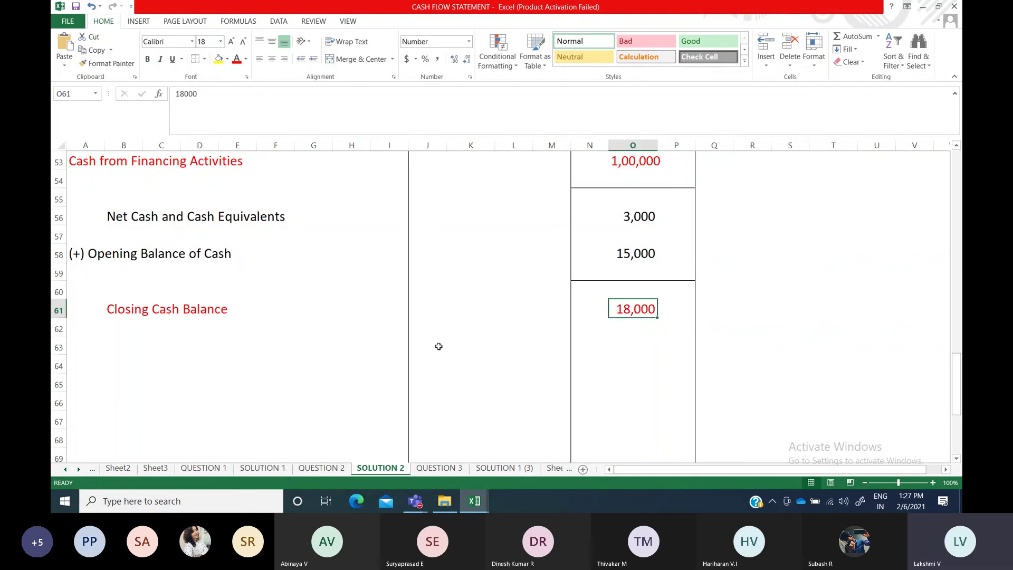
Compare the closing cash balance in O61 of SOLUTION 2 with the 2015 cash figure on QUESTION 2
click(339, 469)
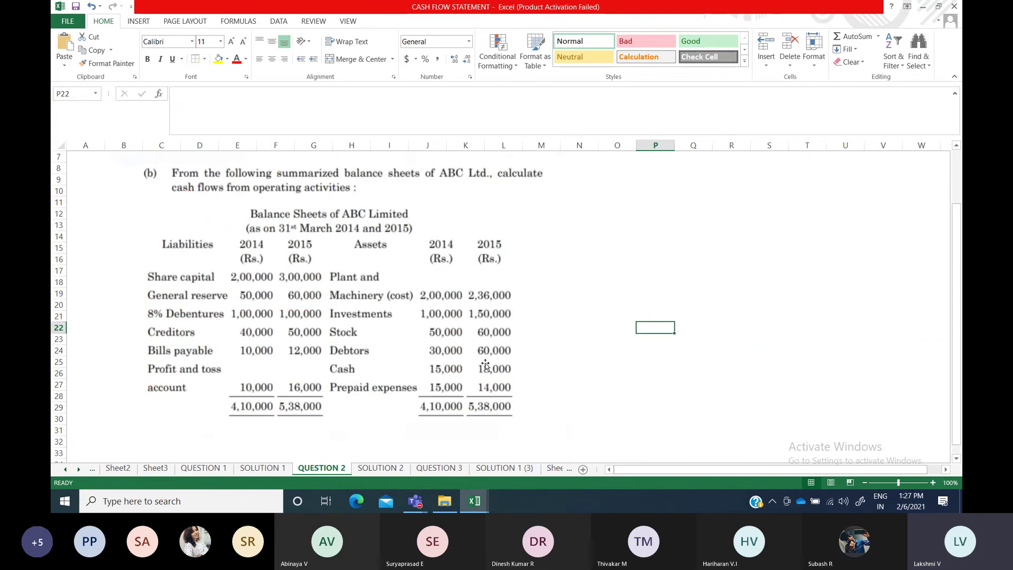
click(380, 468)
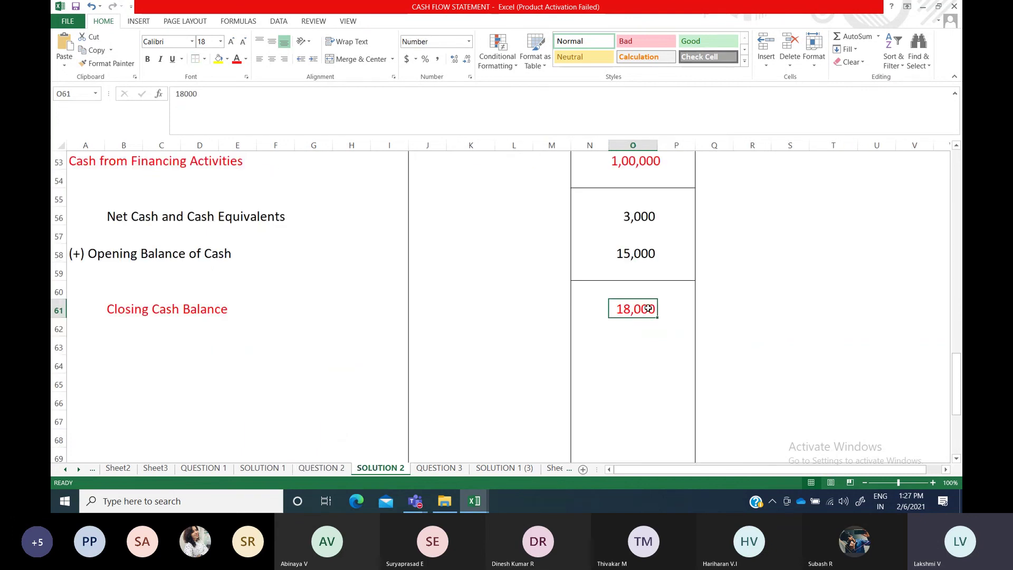
click(604, 364)
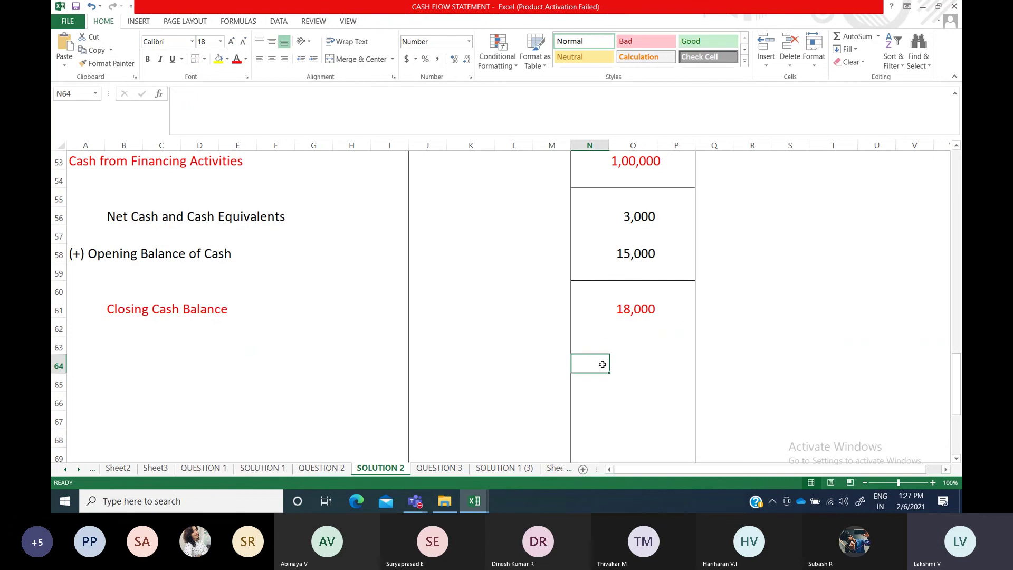
click(617, 315)
click(623, 415)
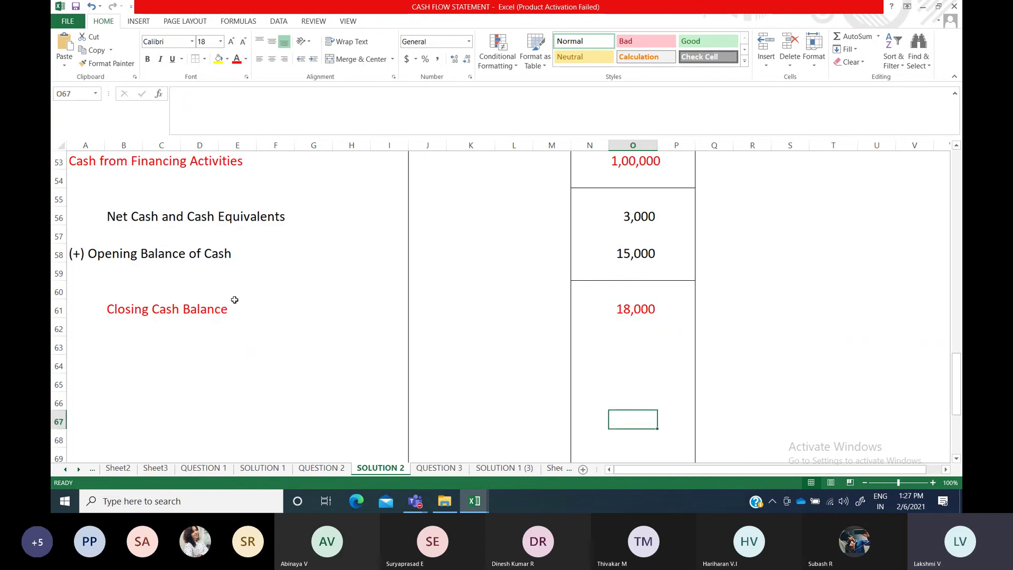
Review the ABC Ltd cash flow statement on SOLUTION 2 from net profit through operating, investing and financing activities to the closing balance
scroll(233, 338, up, 3)
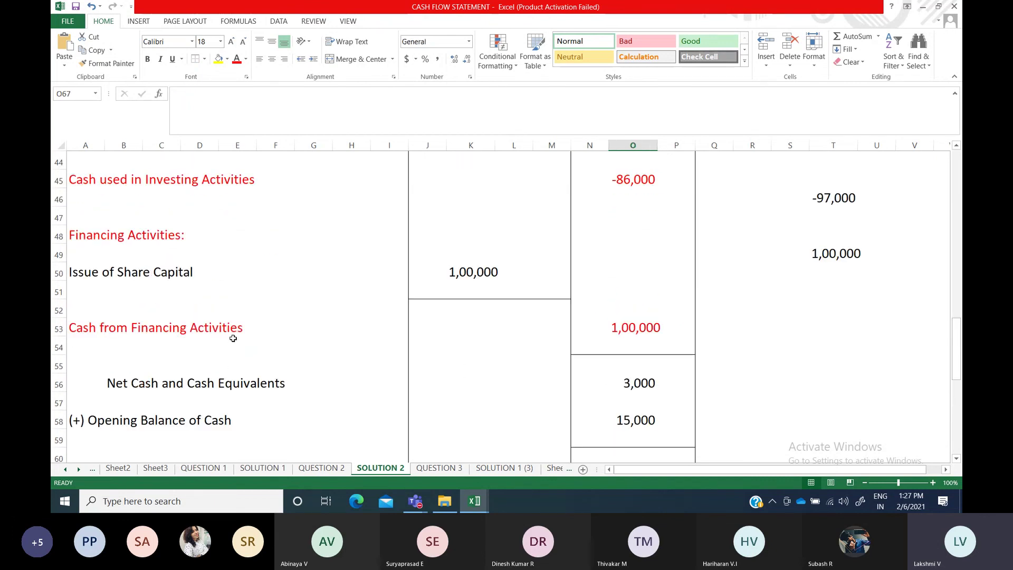
scroll(233, 339, up, 4)
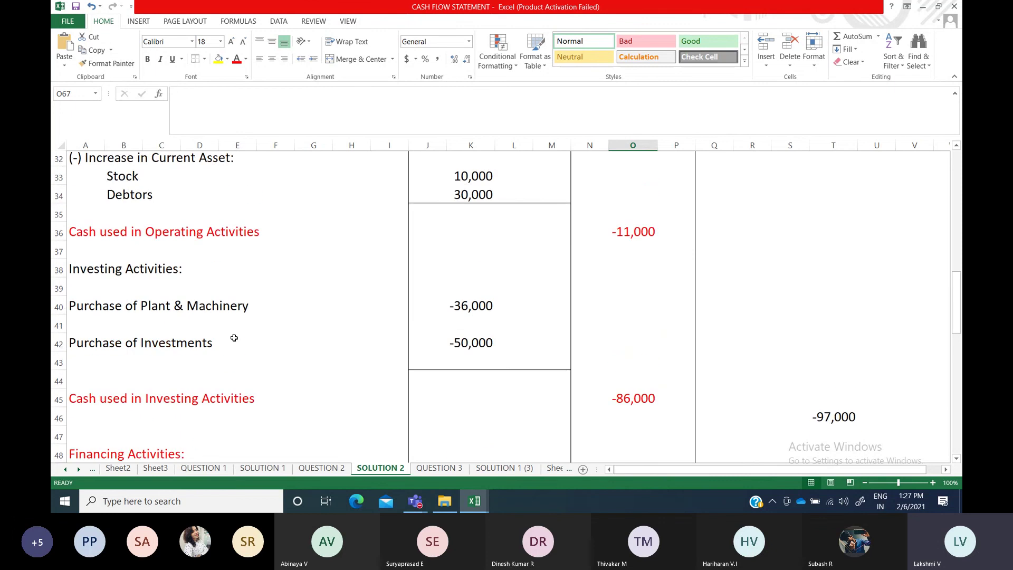
scroll(234, 338, up, 8)
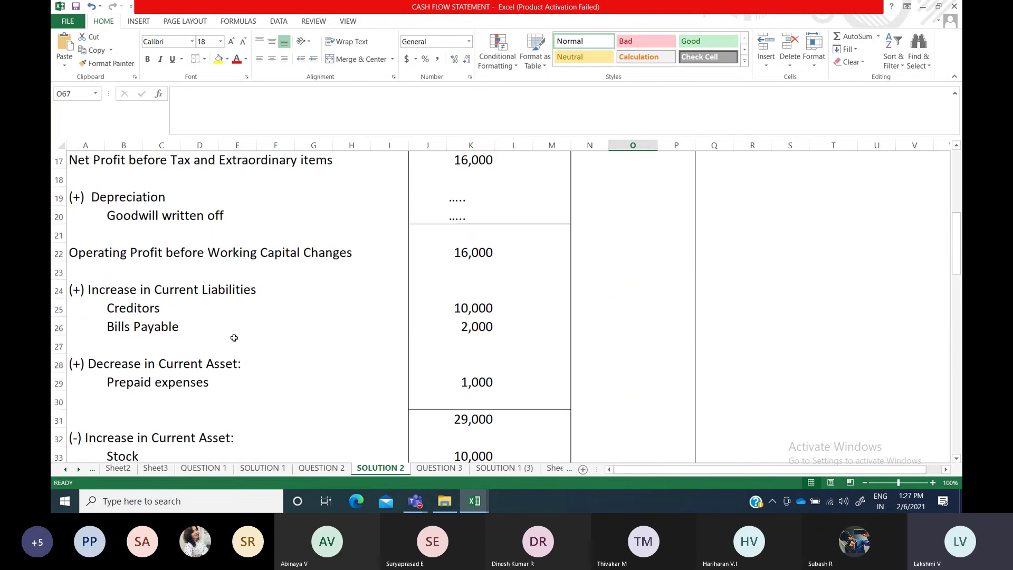
scroll(234, 338, up, 1)
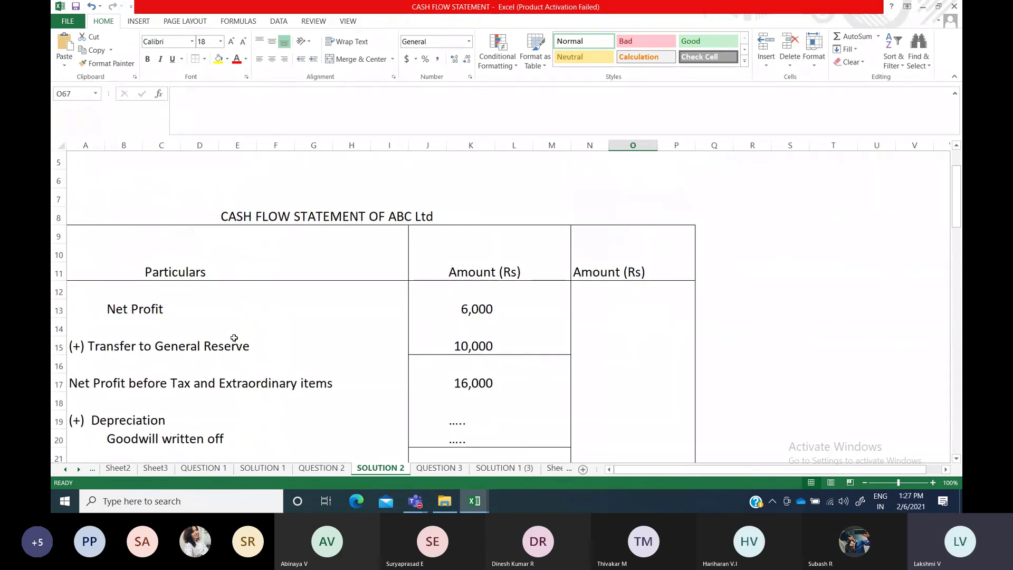
scroll(234, 338, down, 4)
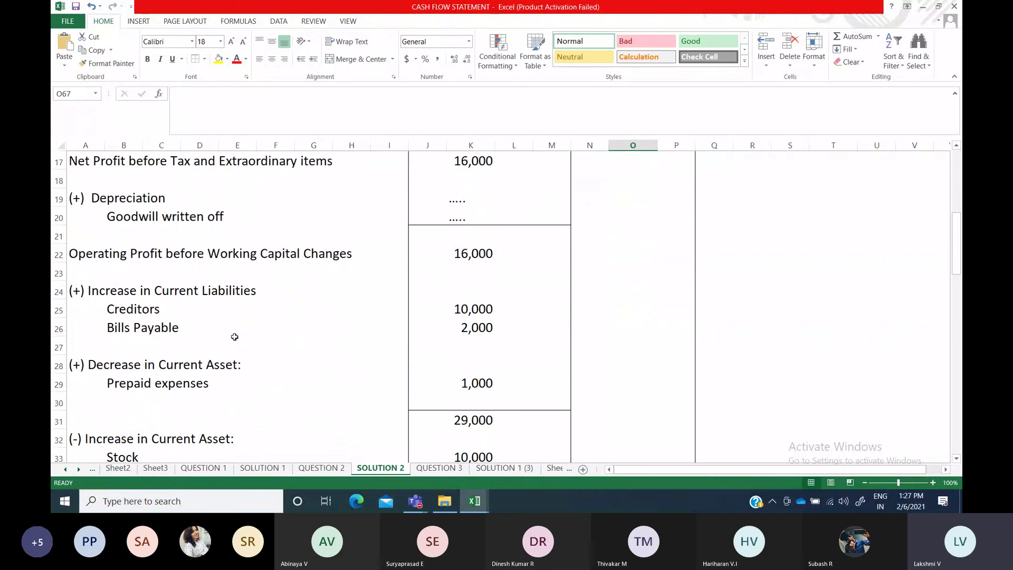
scroll(233, 337, down, 2)
scroll(233, 338, up, 5)
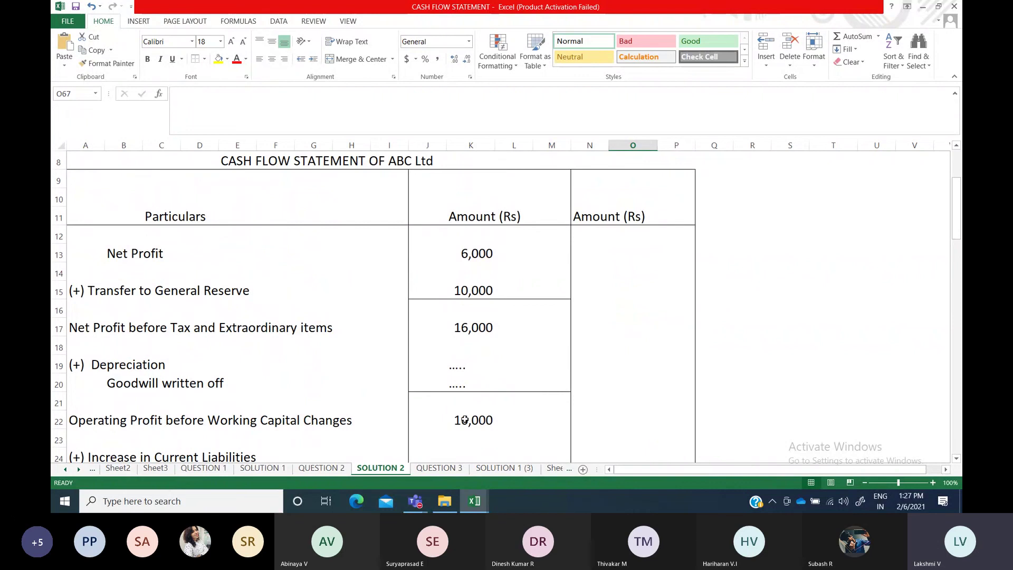
scroll(464, 420, down, 4)
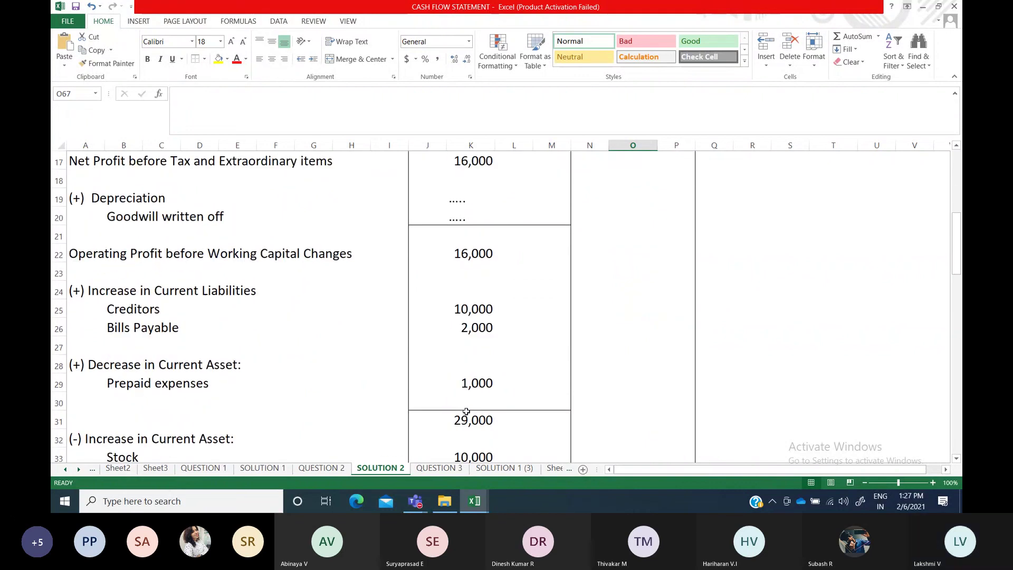
scroll(470, 400, down, 5)
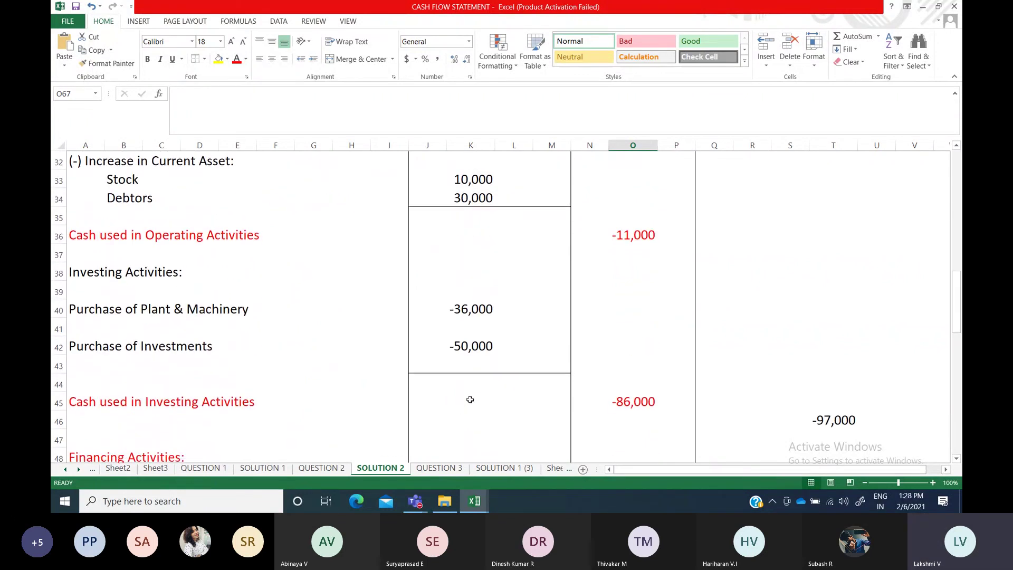
scroll(470, 399, down, 5)
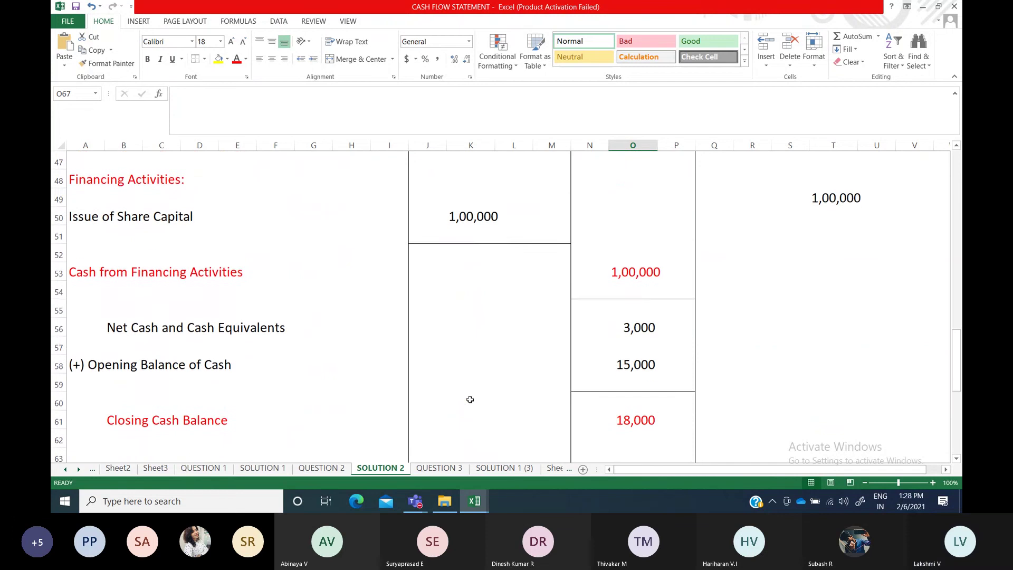
scroll(470, 400, down, 1)
click(285, 348)
click(180, 364)
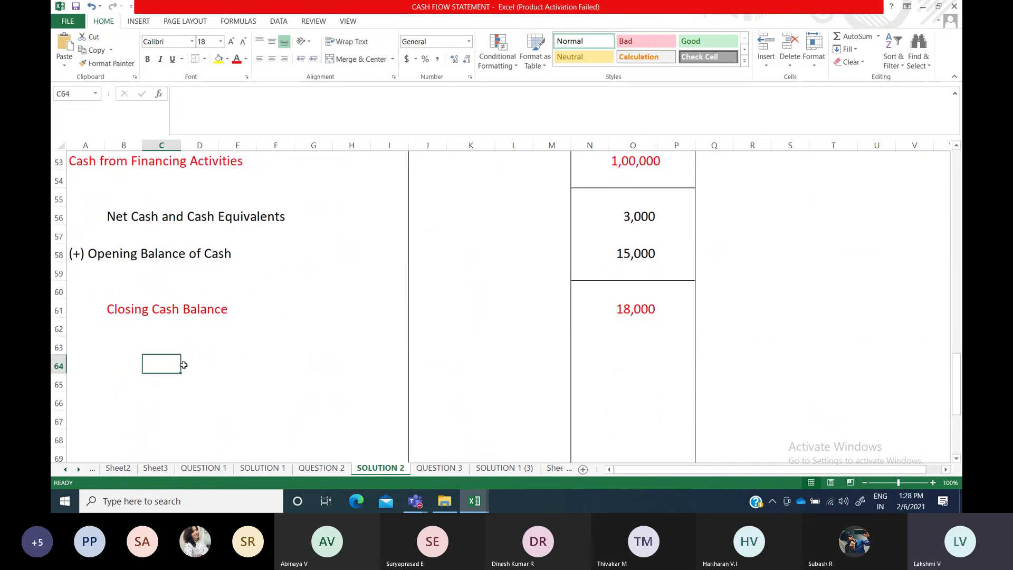
Recheck O61 against the QUESTION 2 balance sheet and preview the Accounts meeting window in Microsoft Teams
click(653, 310)
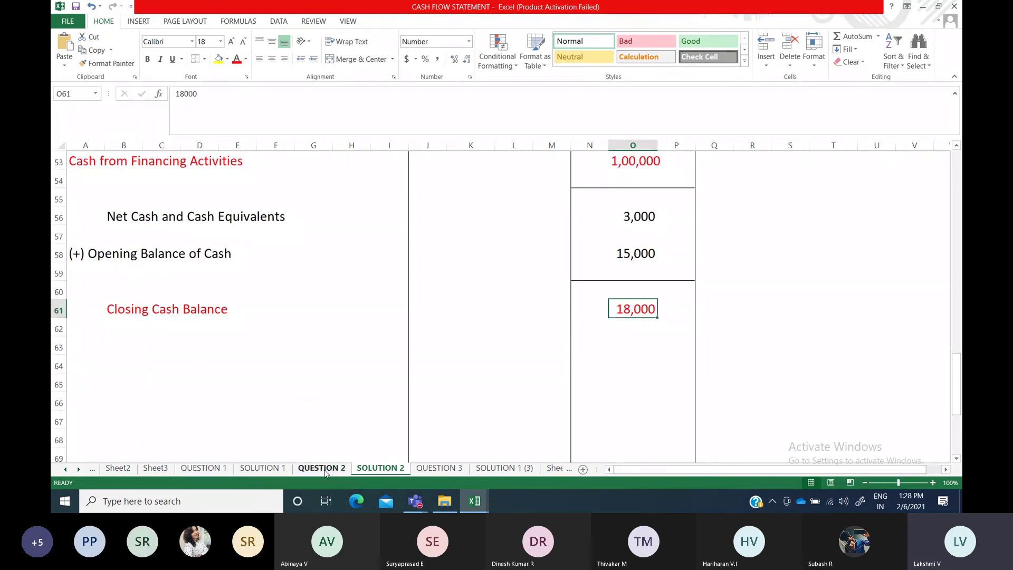
click(323, 469)
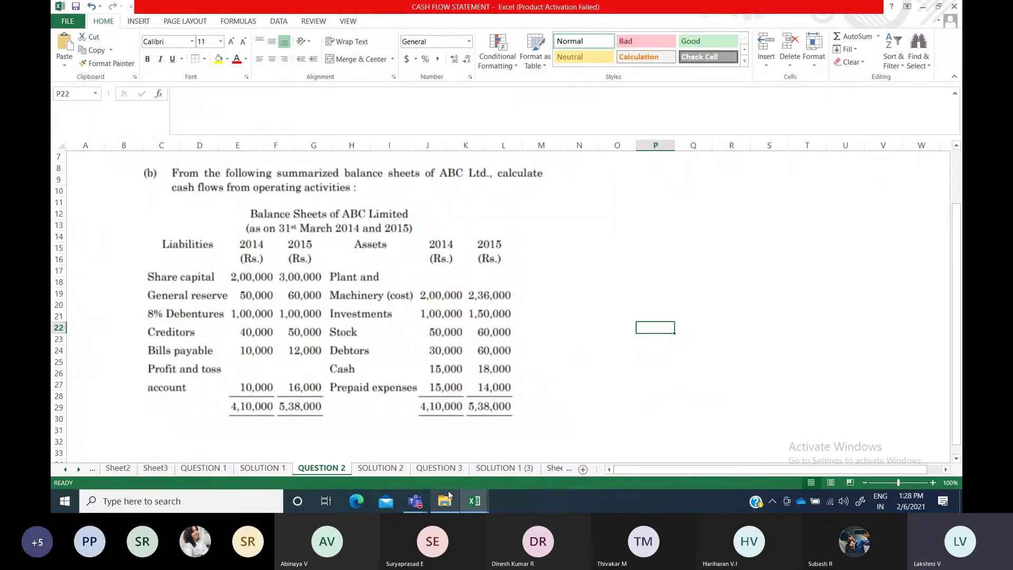
mouse_move(412, 497)
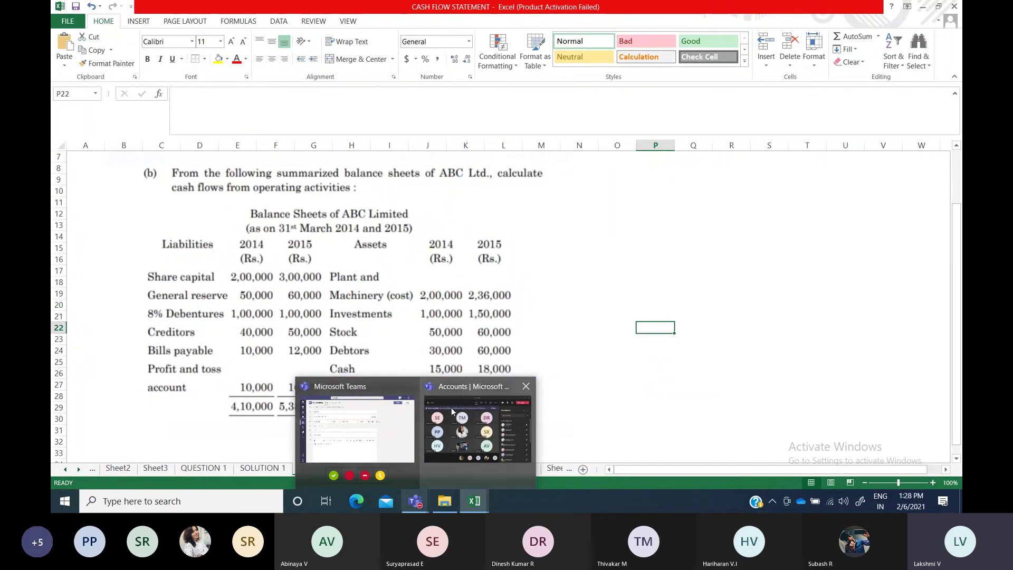
mouse_move(459, 420)
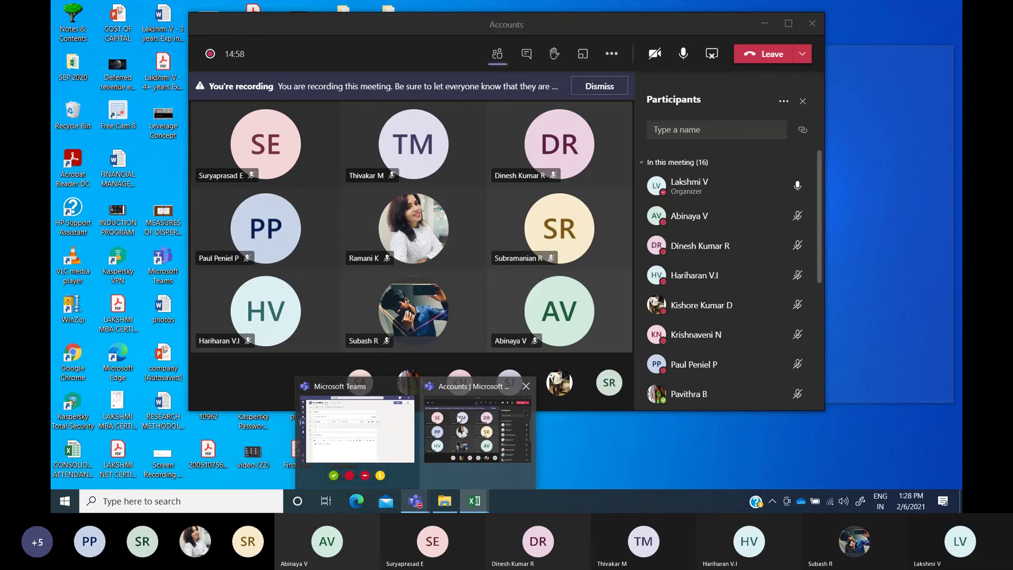